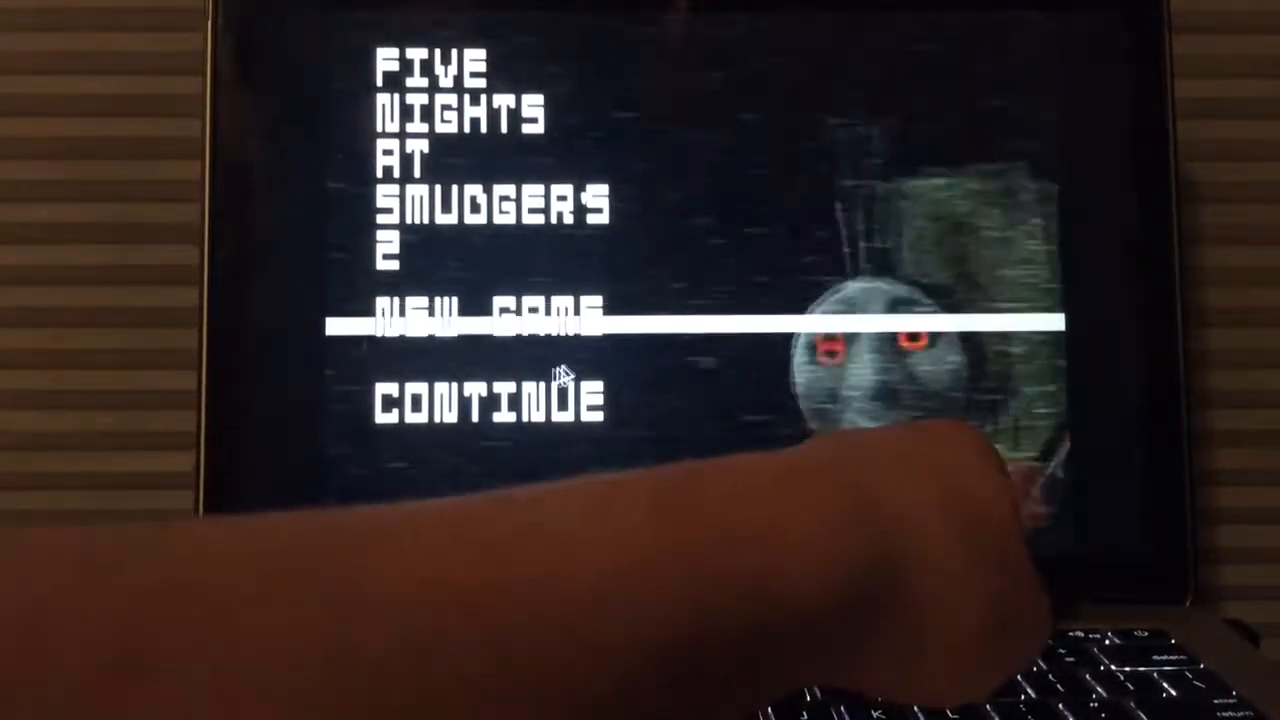
# Continue the saved game from the title screen so Night 2 begins at 12 AM
pyautogui.click(560, 400)
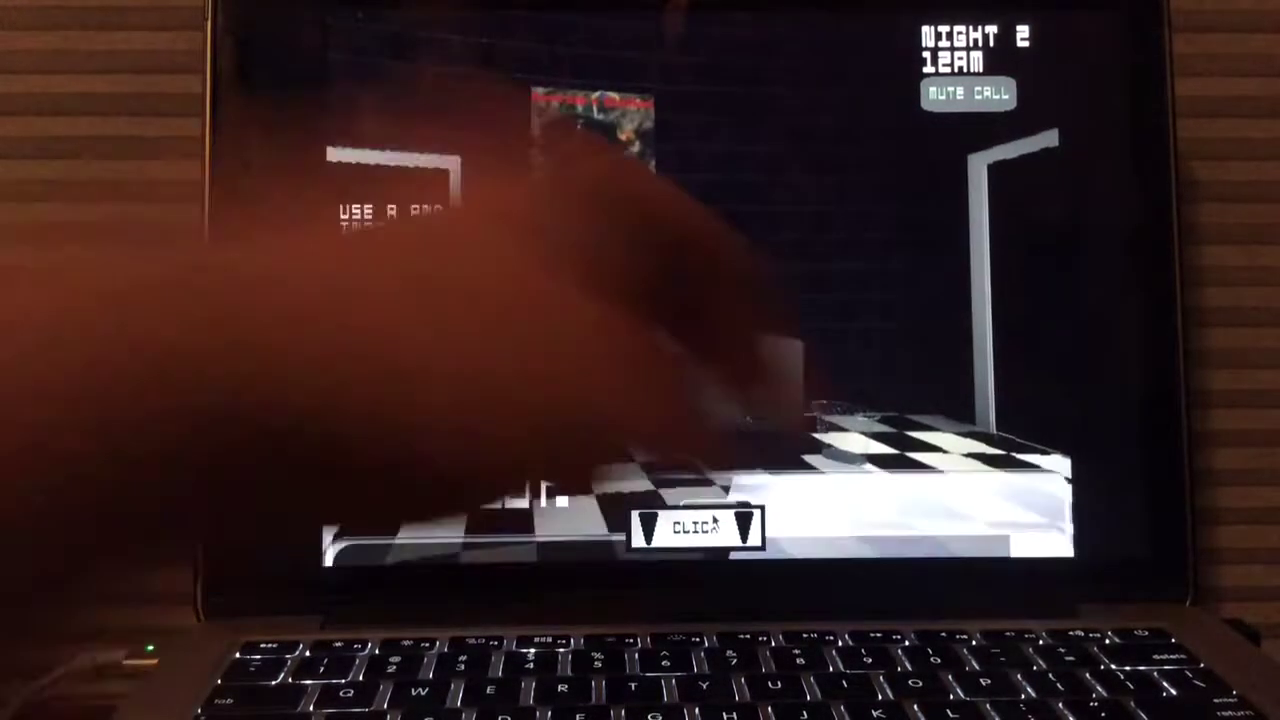
# Raise the monitor, check the Diesel Yard and Main Shed cameras, then lower it
pyautogui.click(700, 528)
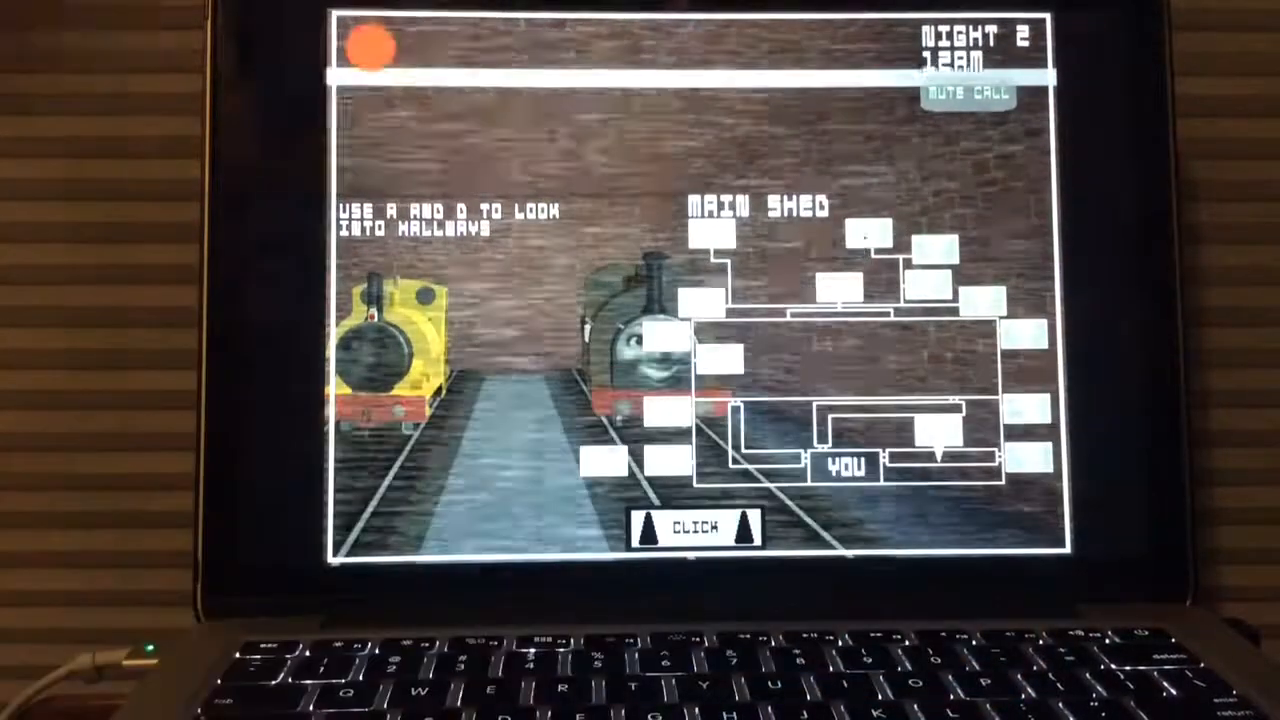
pyautogui.click(868, 236)
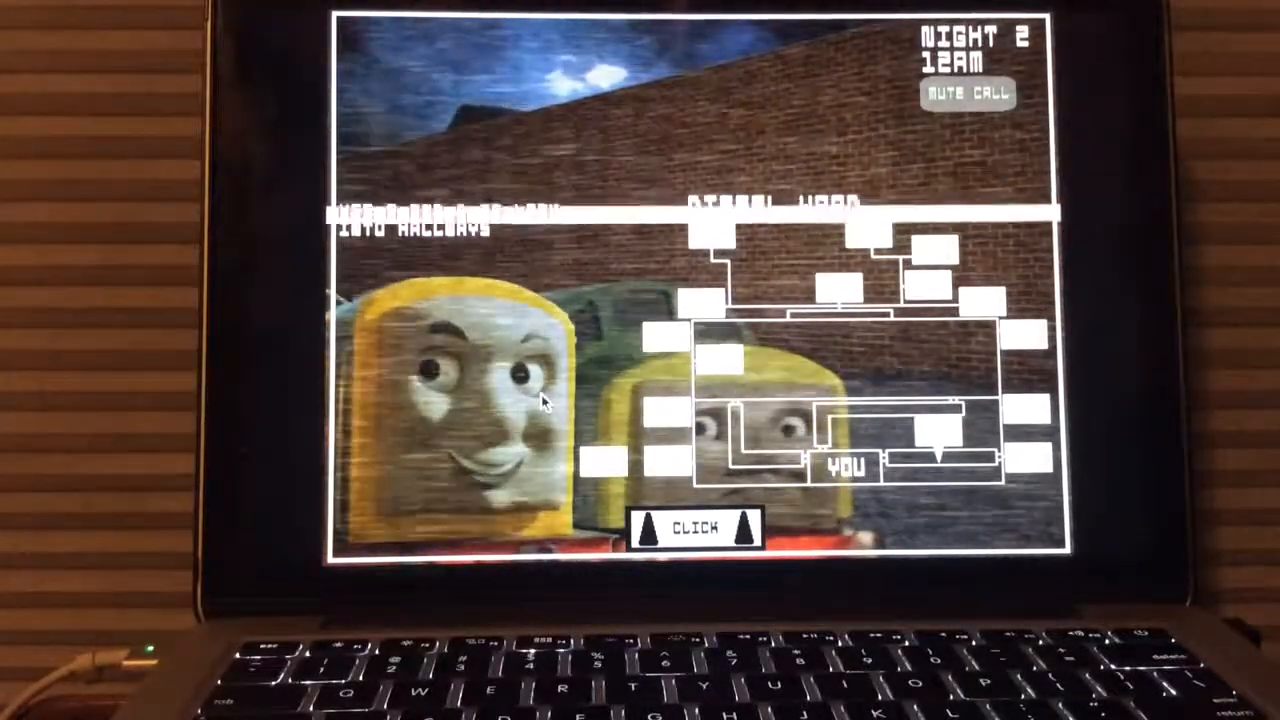
pyautogui.click(770, 236)
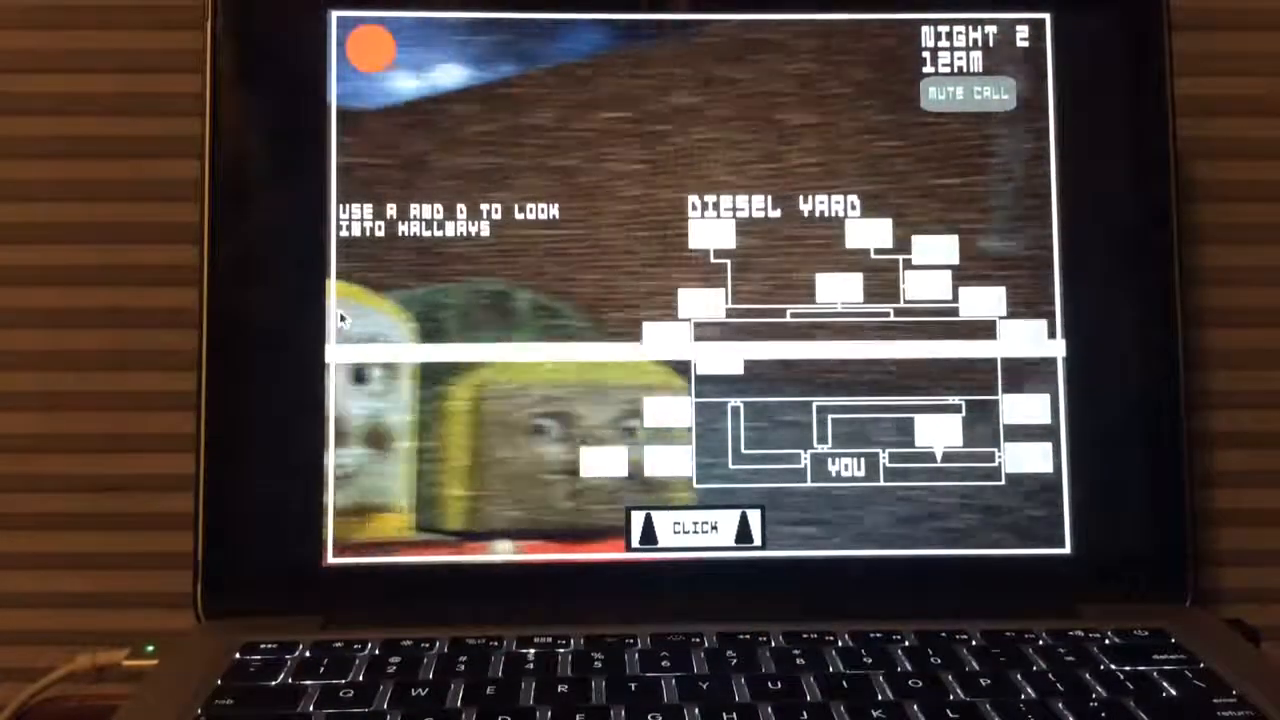
pyautogui.click(695, 528)
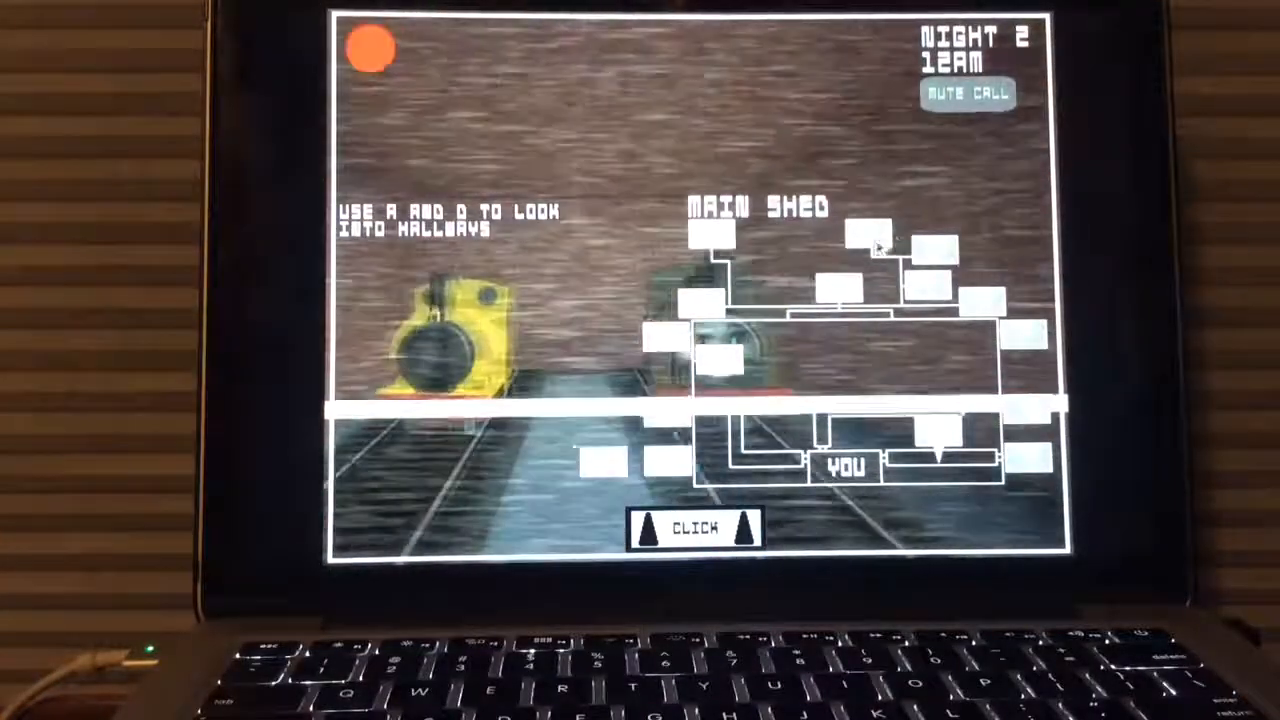
# Cycle through the Diesel Yard, East Hallway and Main Shed camera feeds again
pyautogui.click(875, 248)
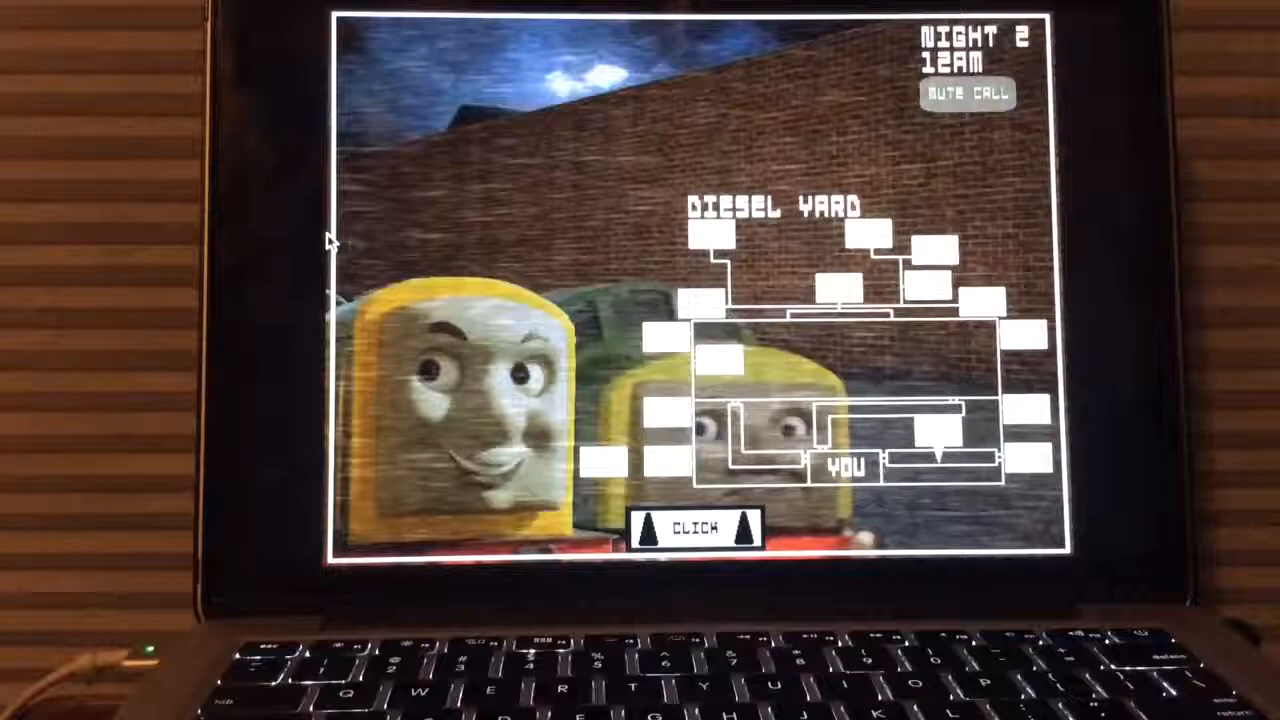
pyautogui.click(945, 448)
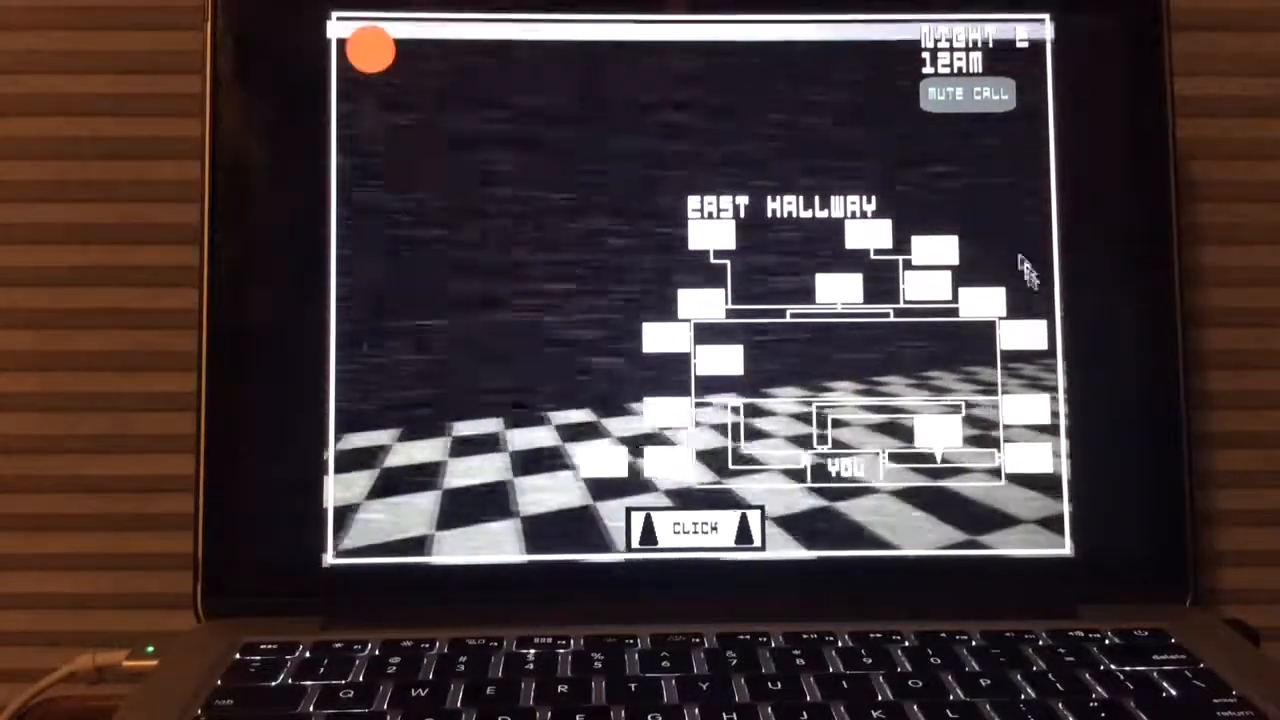
pyautogui.click(712, 236)
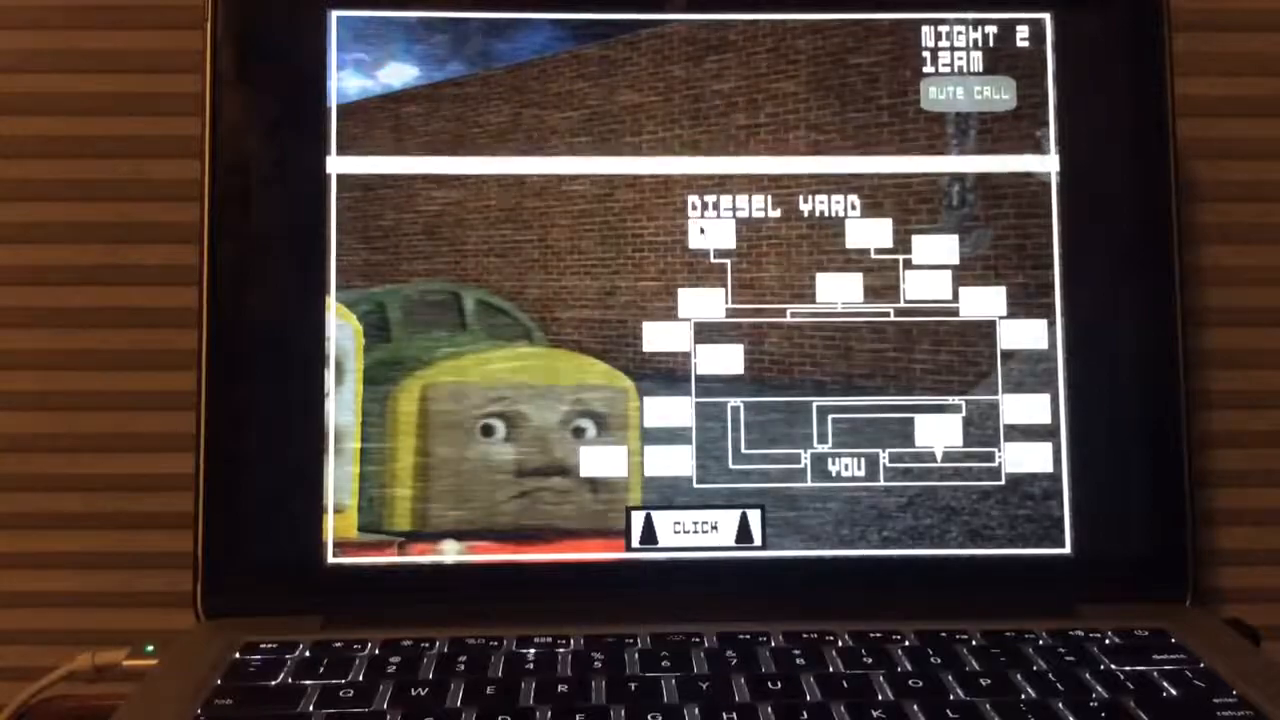
pyautogui.click(868, 238)
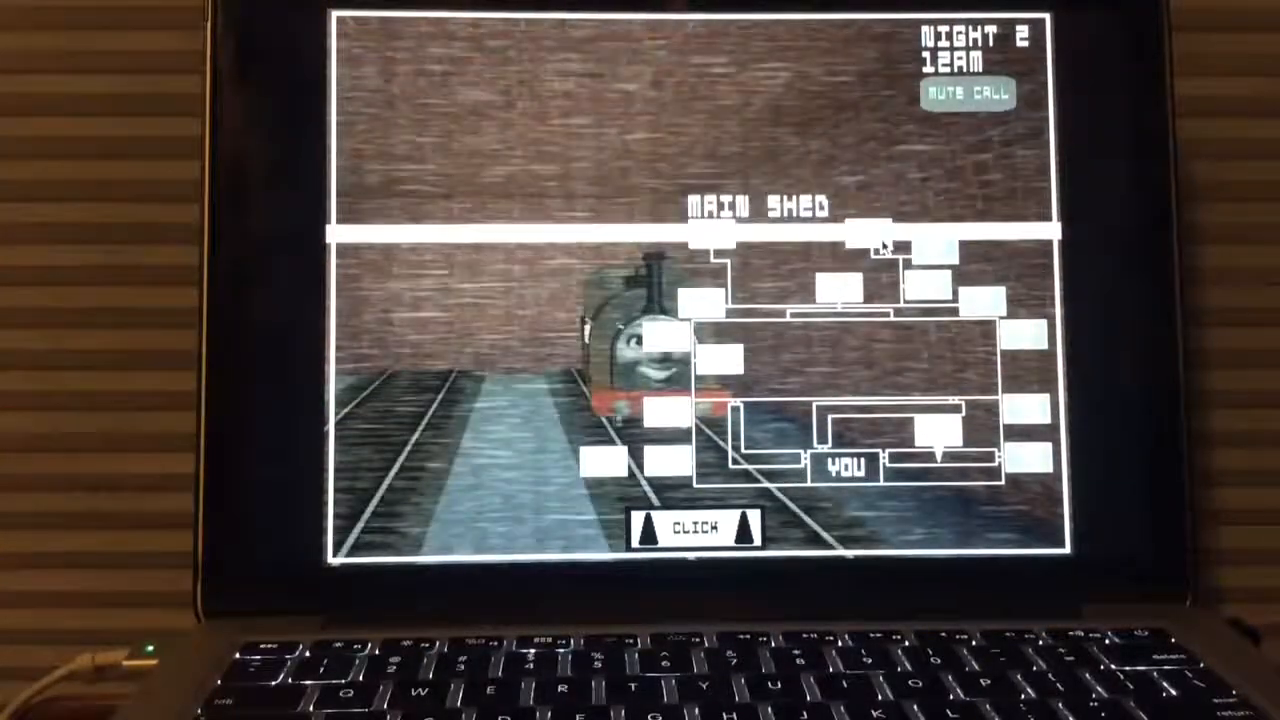
pyautogui.click(884, 247)
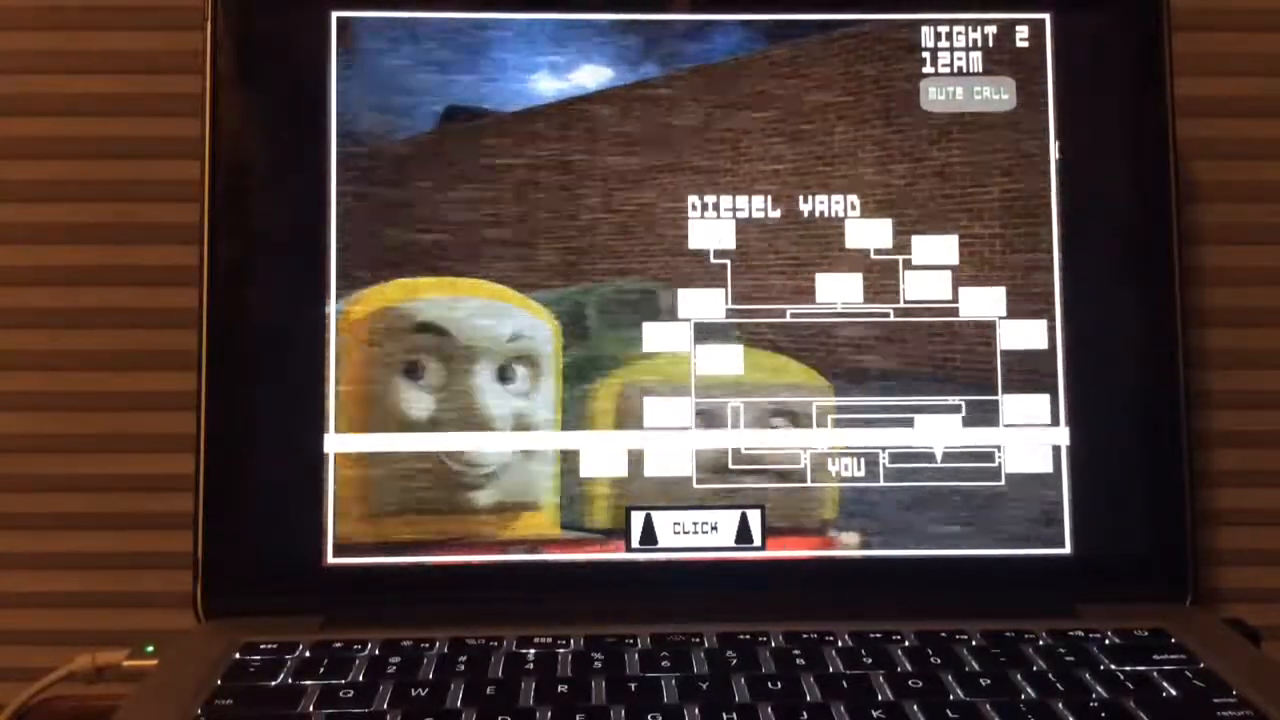
# Check the Scrapyard and Diesel Yard cameras, then put the monitor away
pyautogui.click(937, 250)
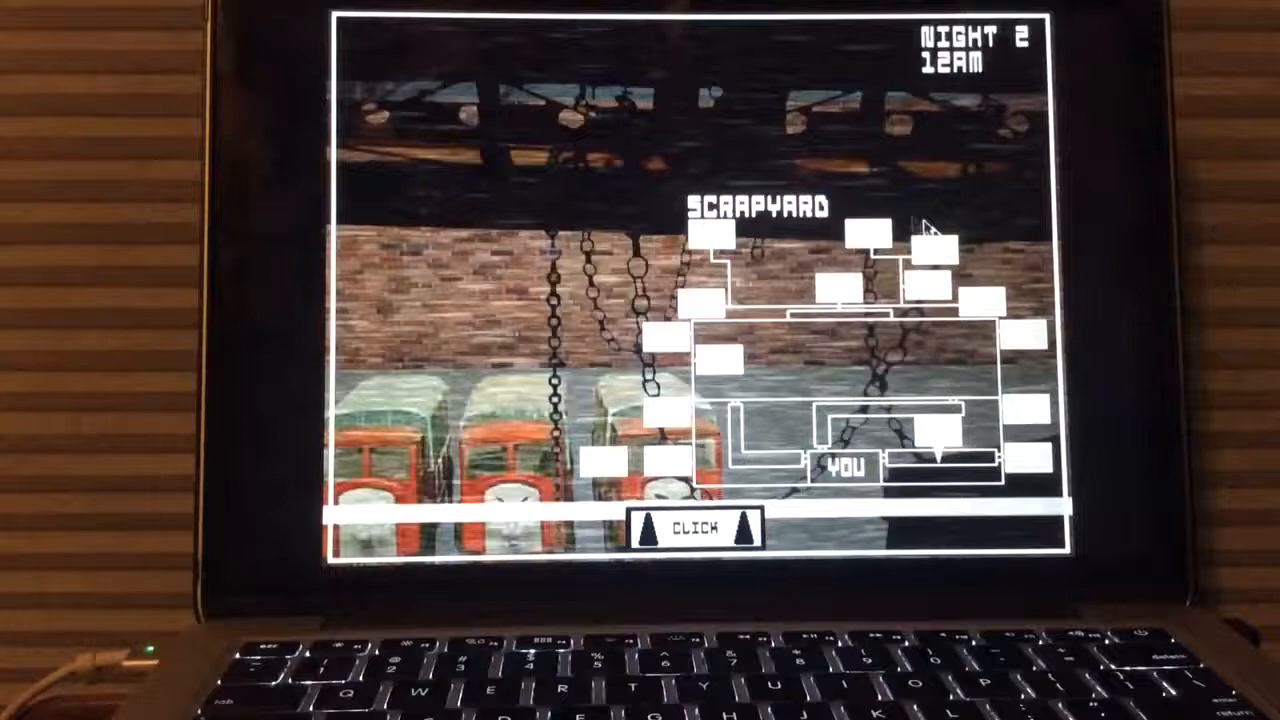
pyautogui.click(975, 62)
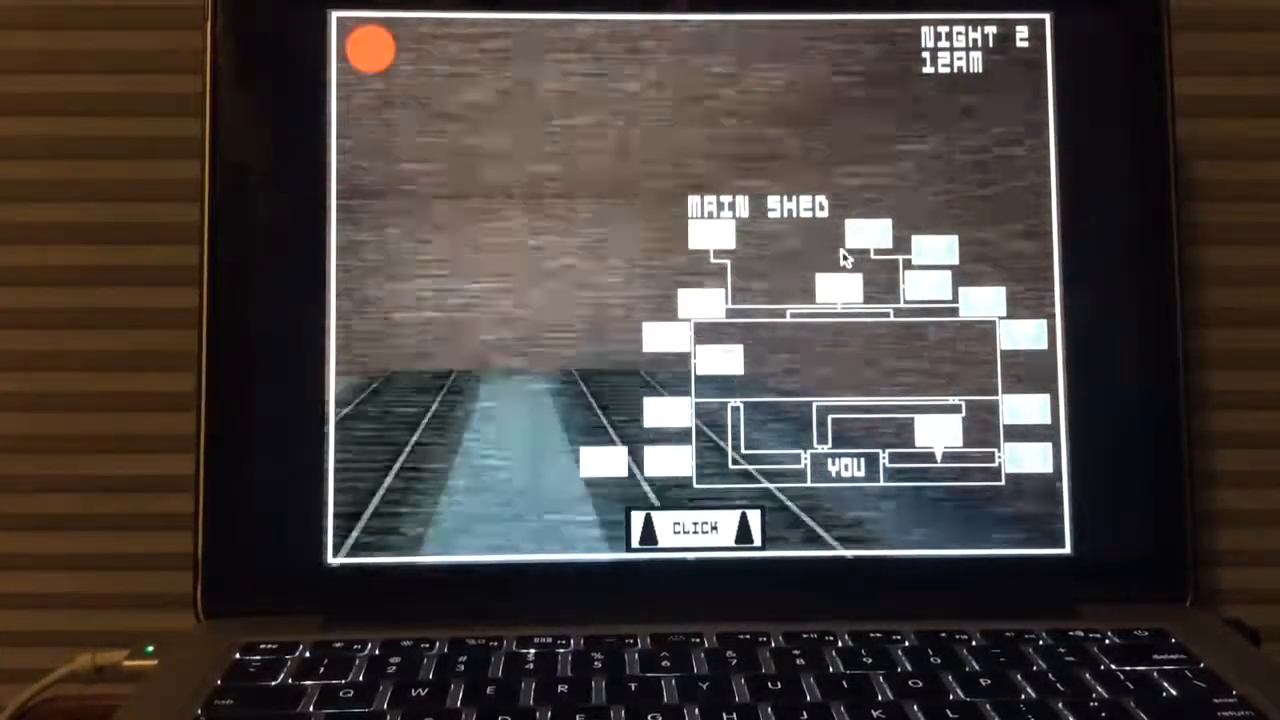
pyautogui.click(712, 238)
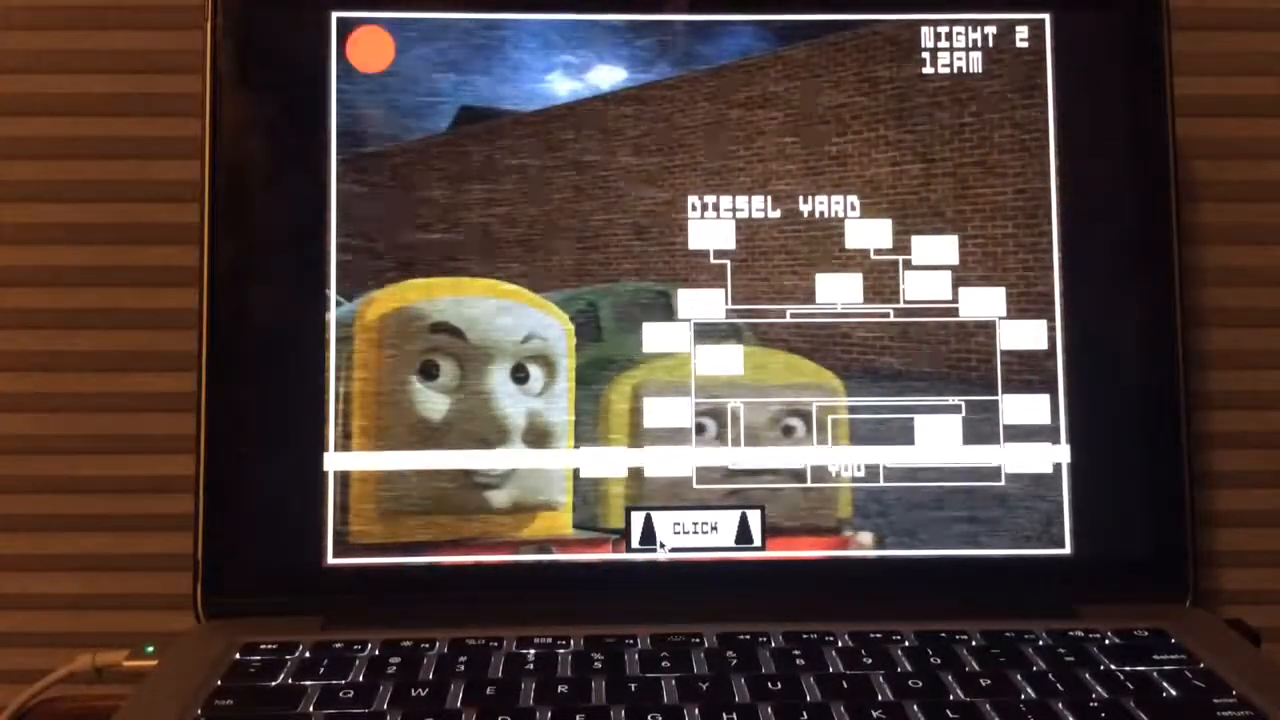
pyautogui.click(663, 528)
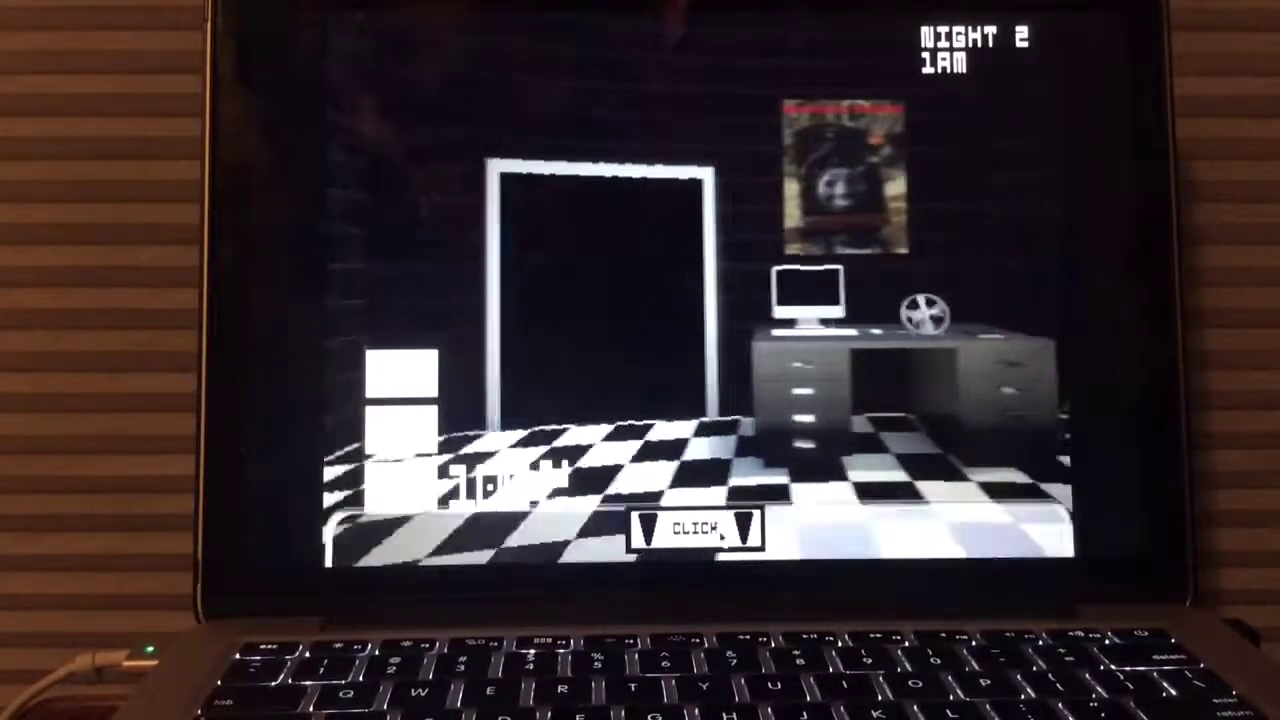
# Raise the monitor, sweep East Hallway, Main Shed, Scrapyard and Diesel Yard, then lower it
pyautogui.click(722, 533)
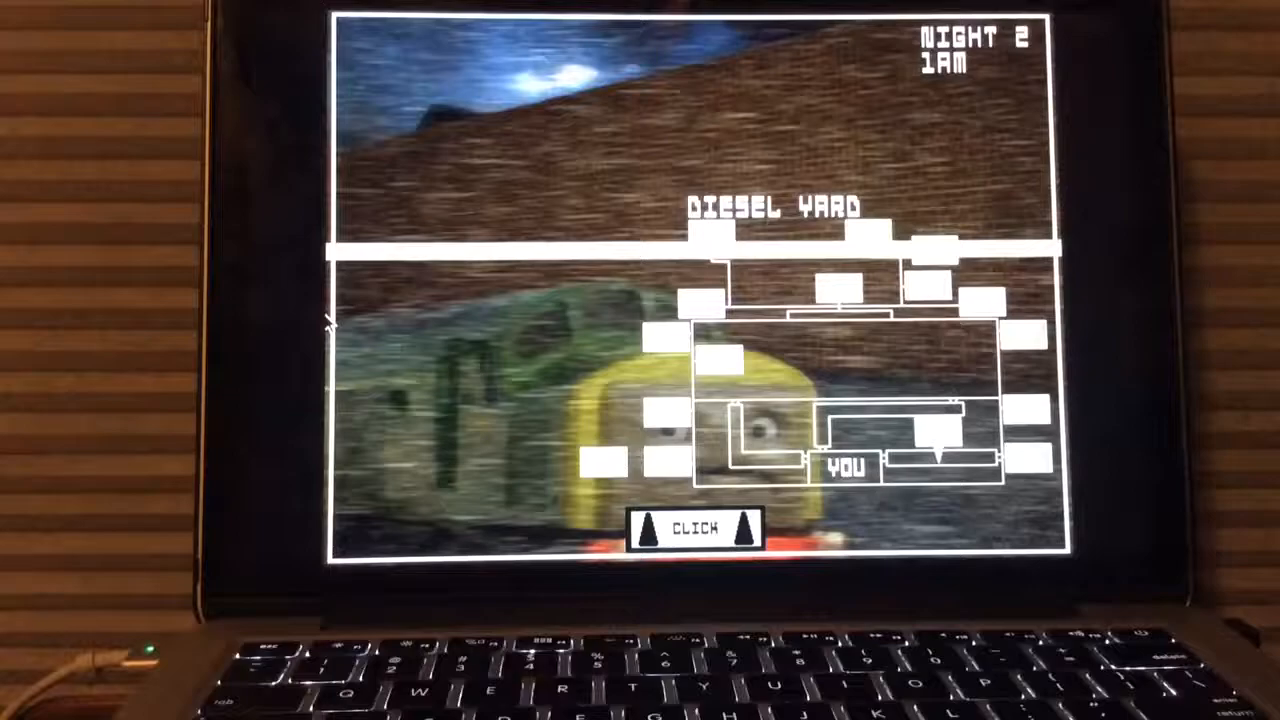
pyautogui.click(665, 340)
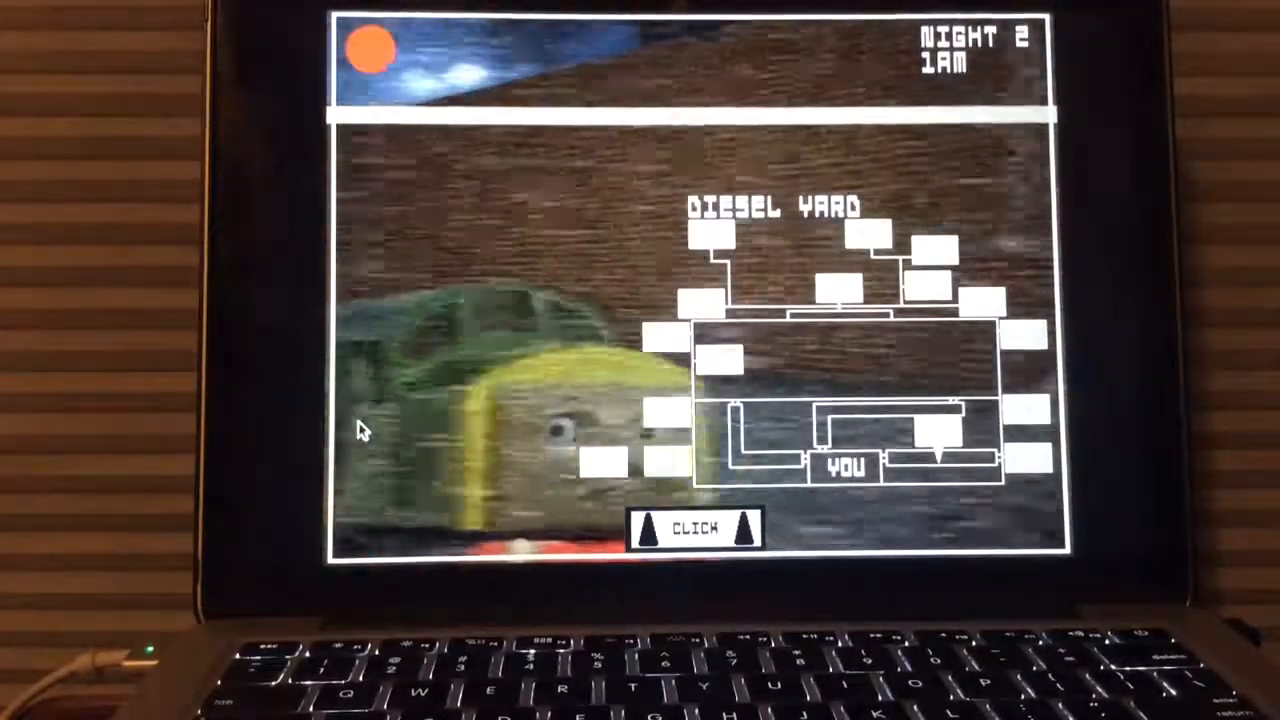
pyautogui.click(712, 240)
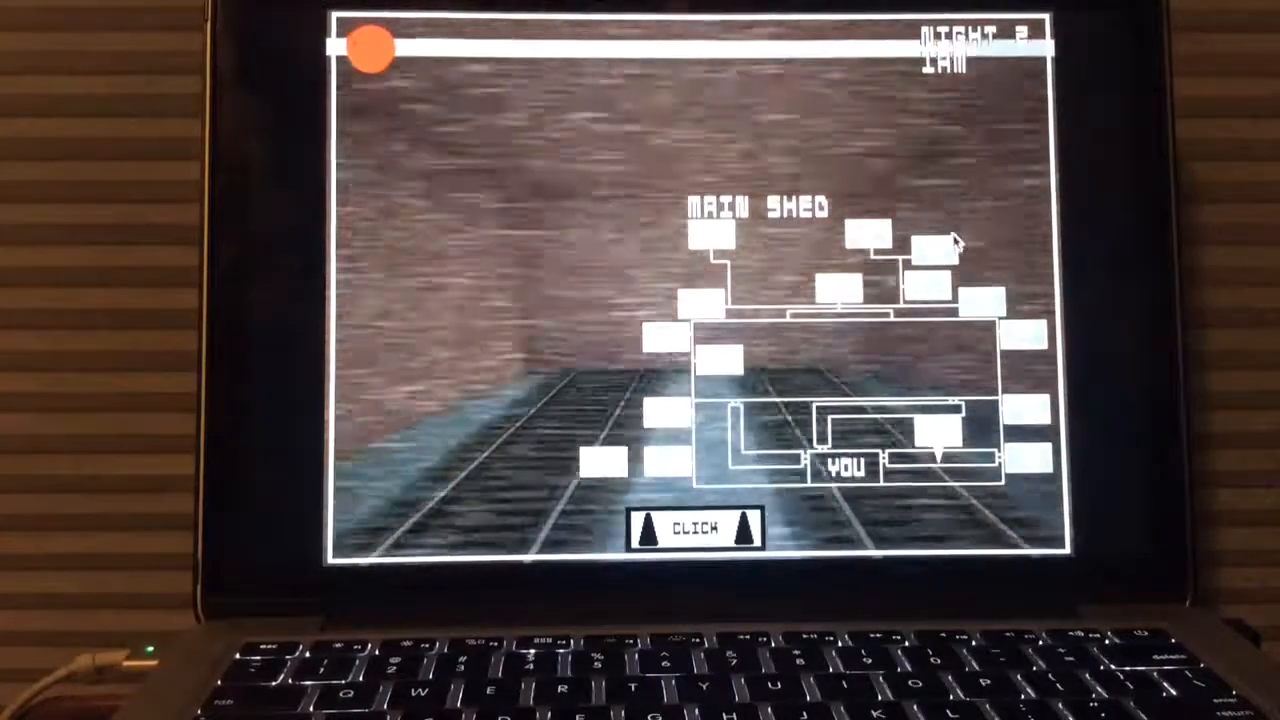
pyautogui.click(934, 250)
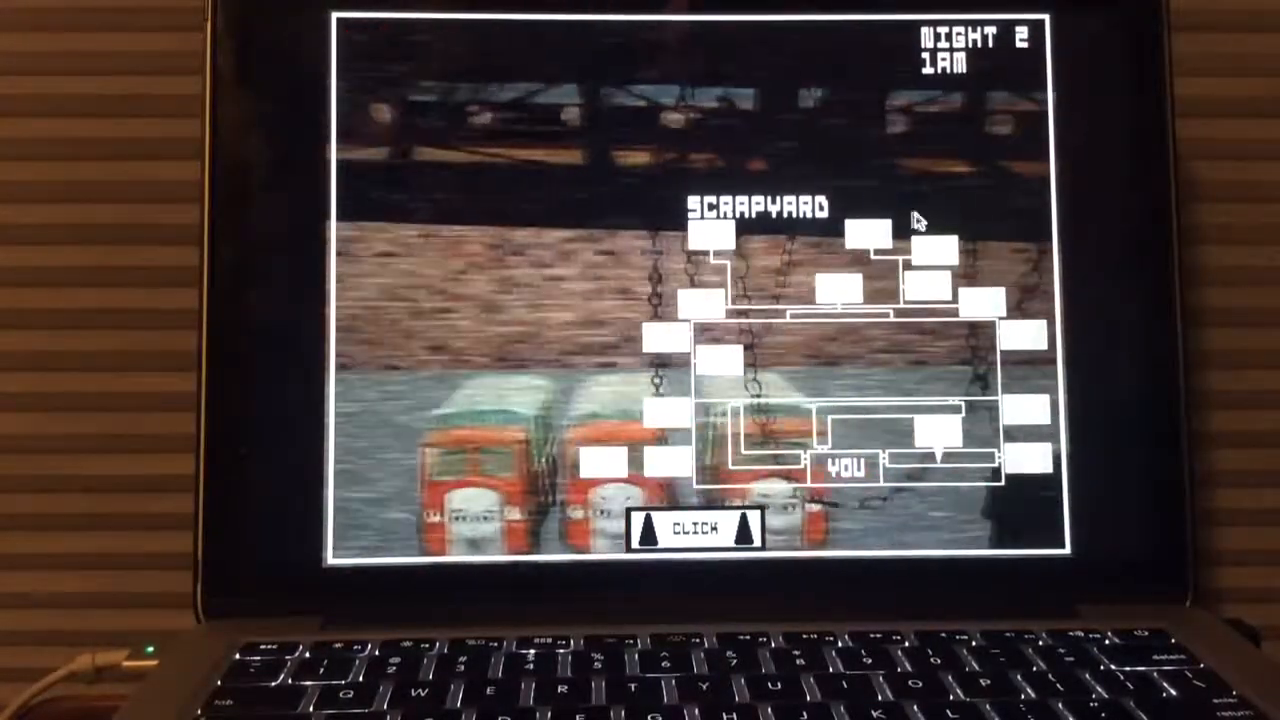
pyautogui.click(712, 240)
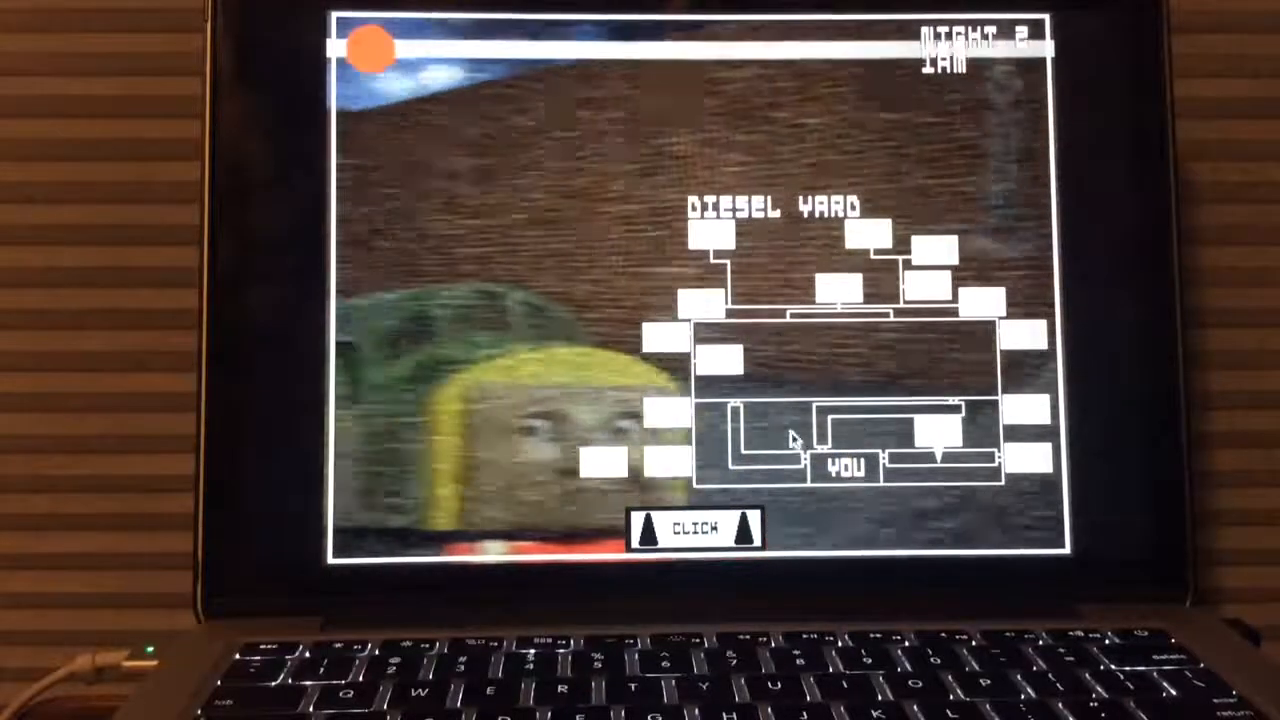
pyautogui.click(694, 530)
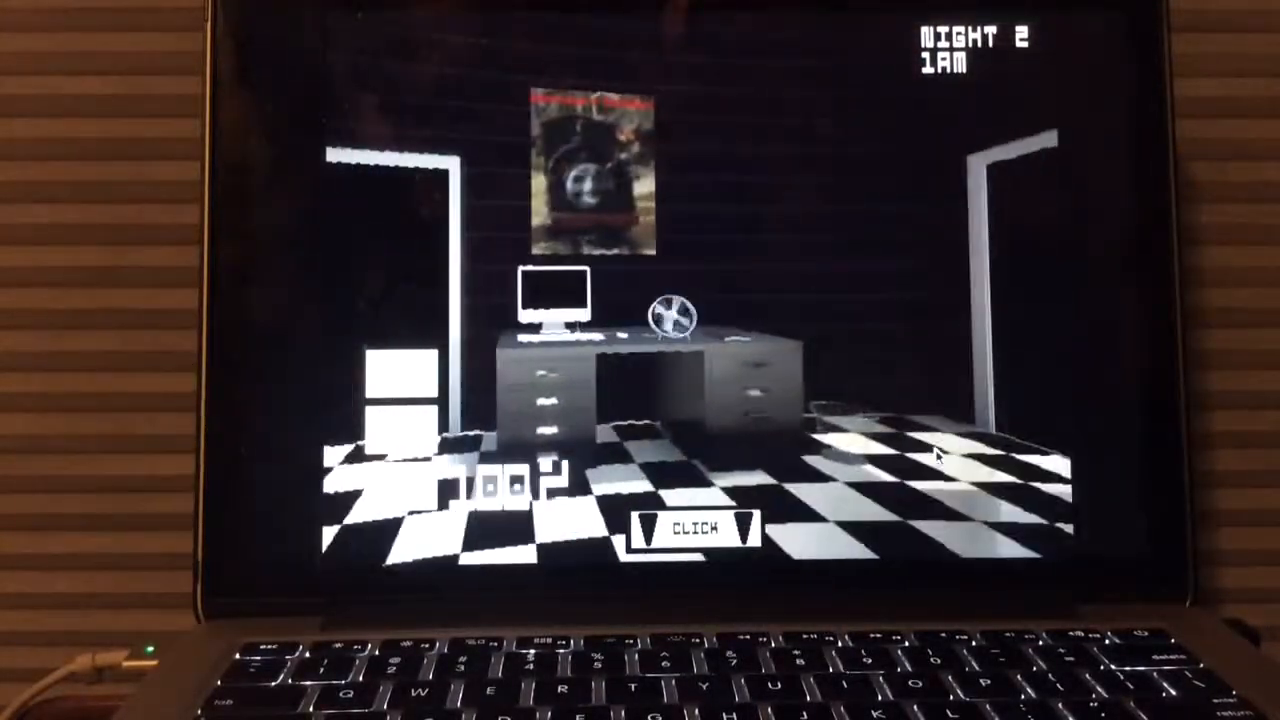
# Check East Hallway, Diesel Yard, Power Breaker 1, Restaurant, Workshed and Right Building Side, then return to the office
pyautogui.click(703, 540)
pyautogui.click(712, 305)
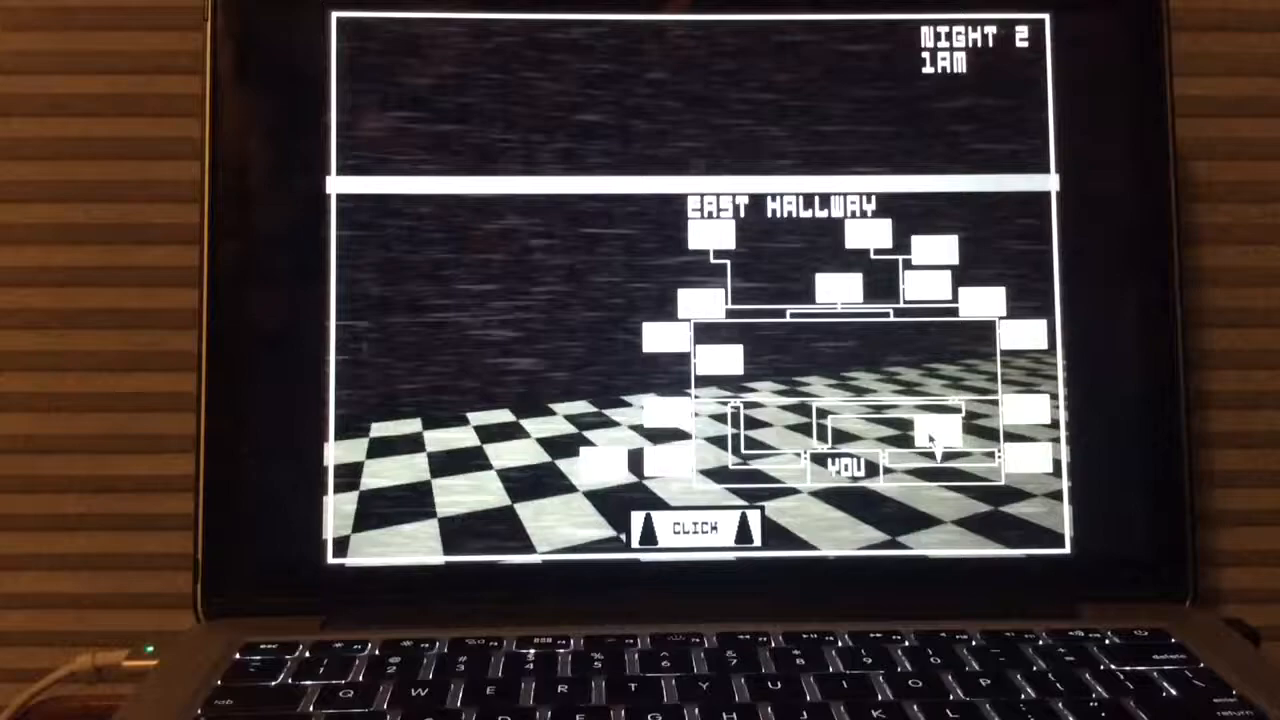
pyautogui.click(868, 237)
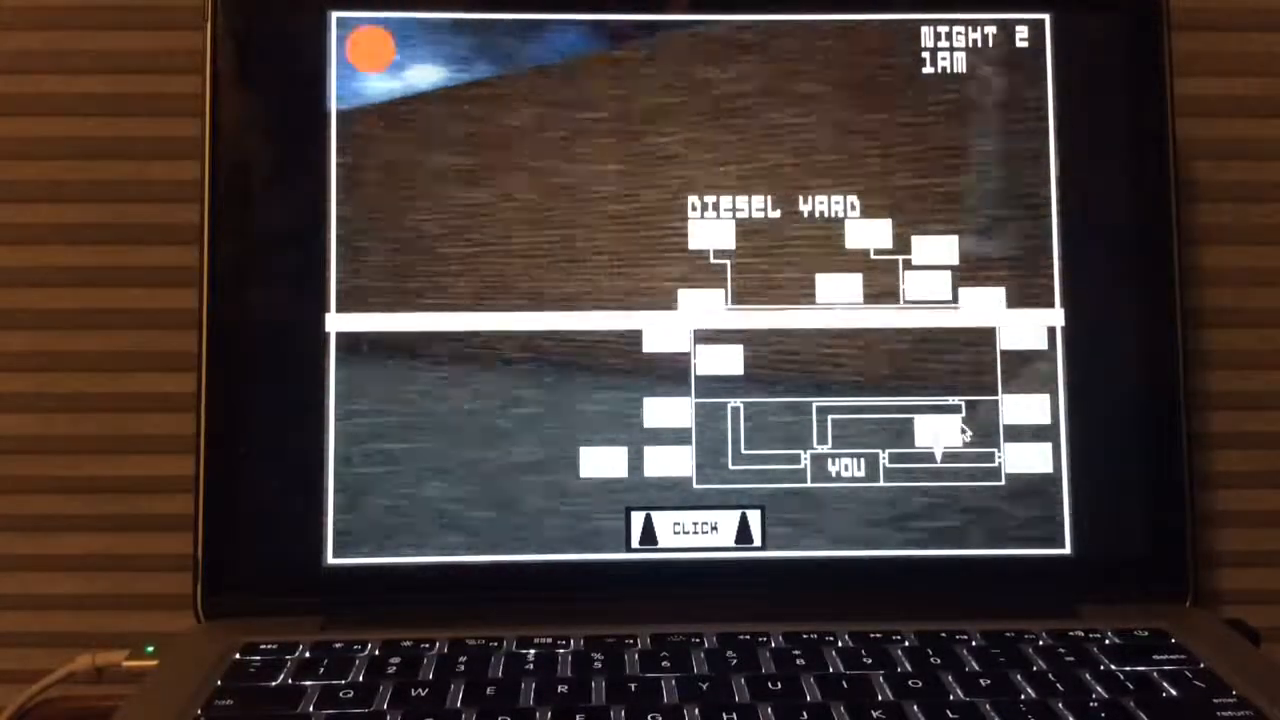
pyautogui.click(703, 292)
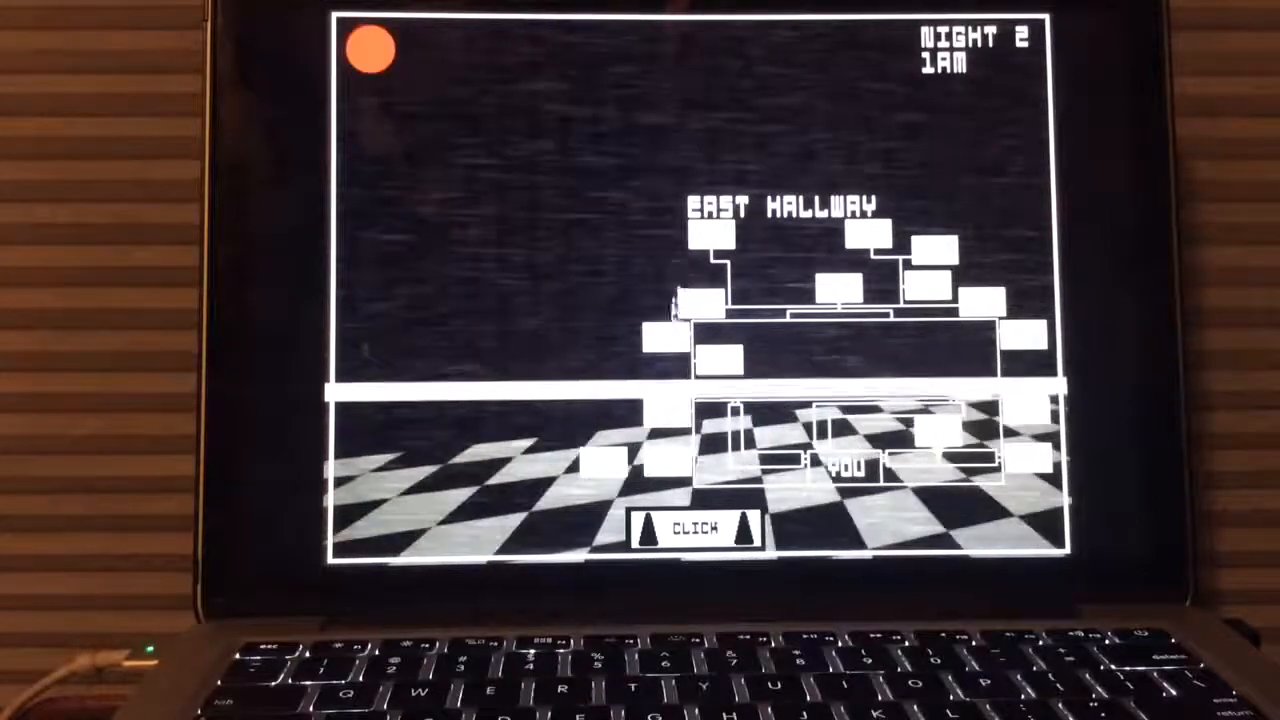
pyautogui.click(718, 360)
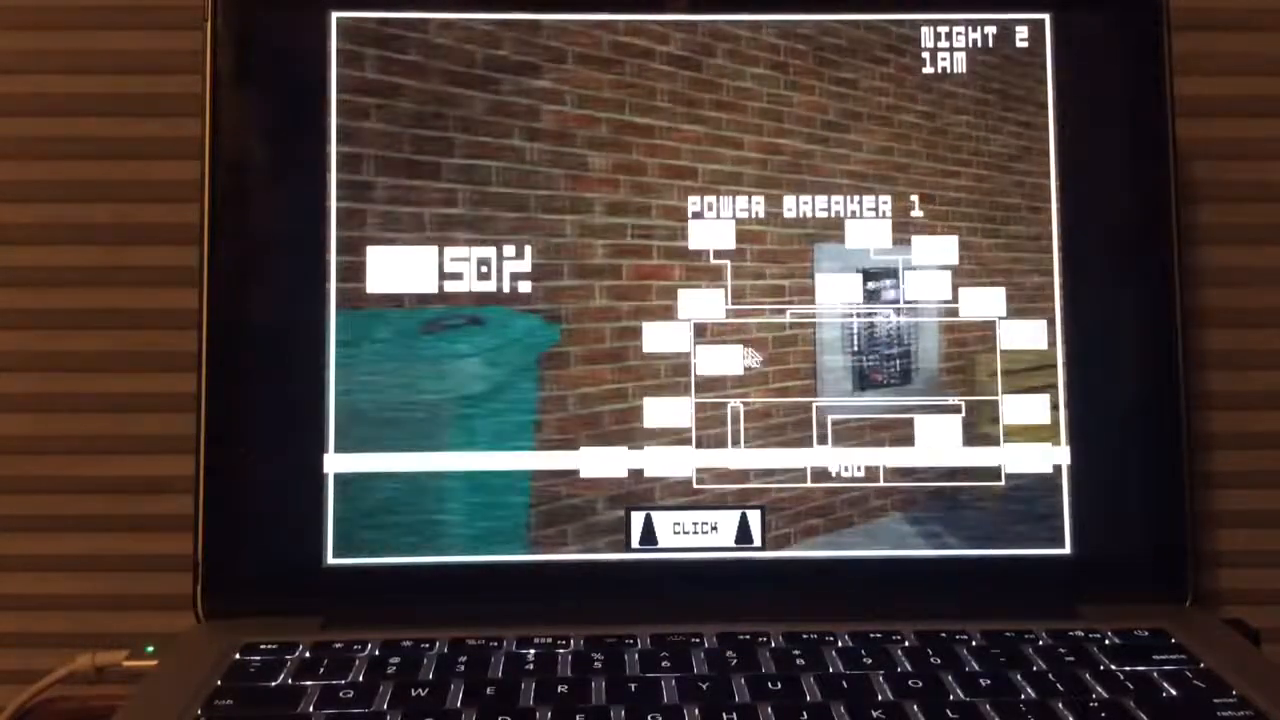
pyautogui.click(720, 360)
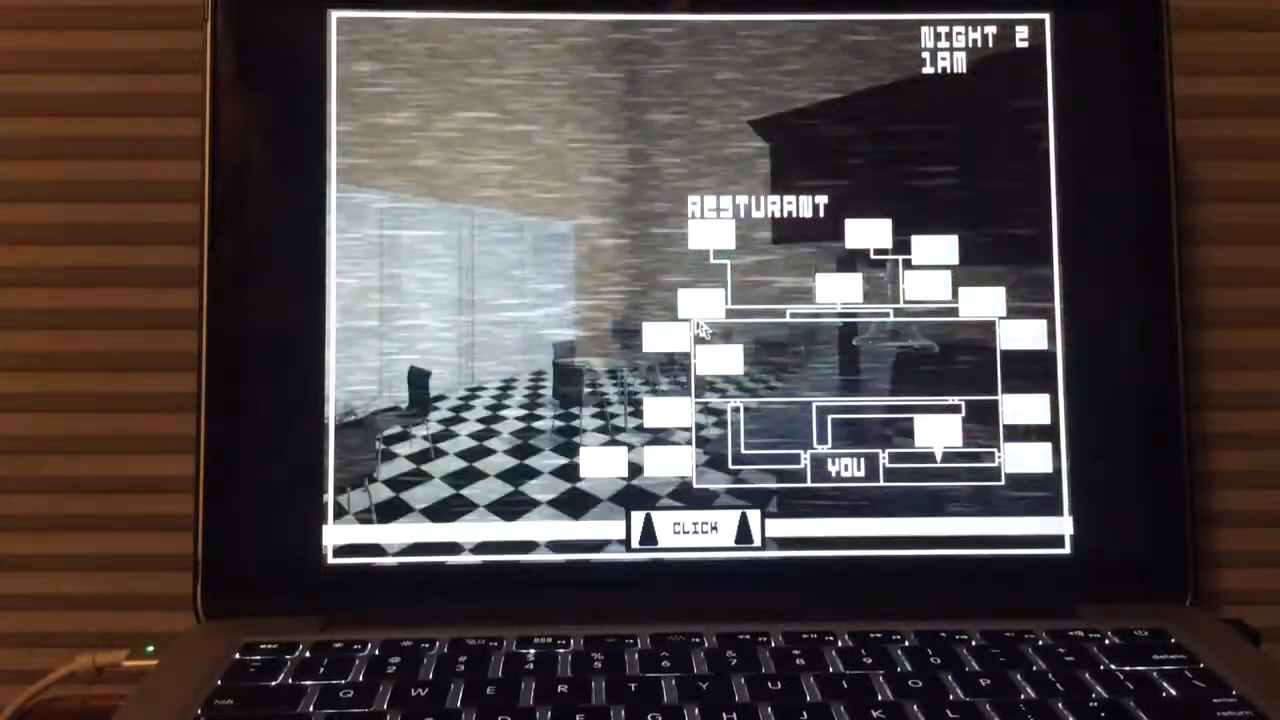
pyautogui.click(708, 298)
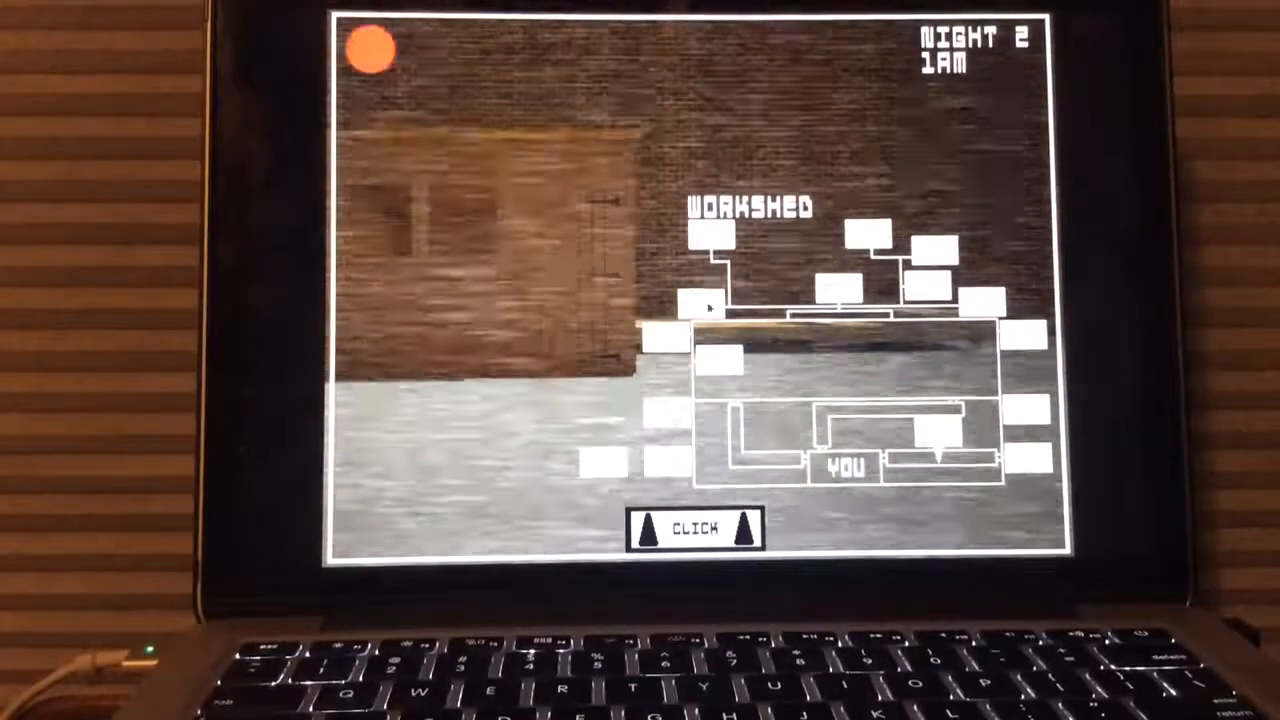
pyautogui.click(705, 300)
pyautogui.click(940, 430)
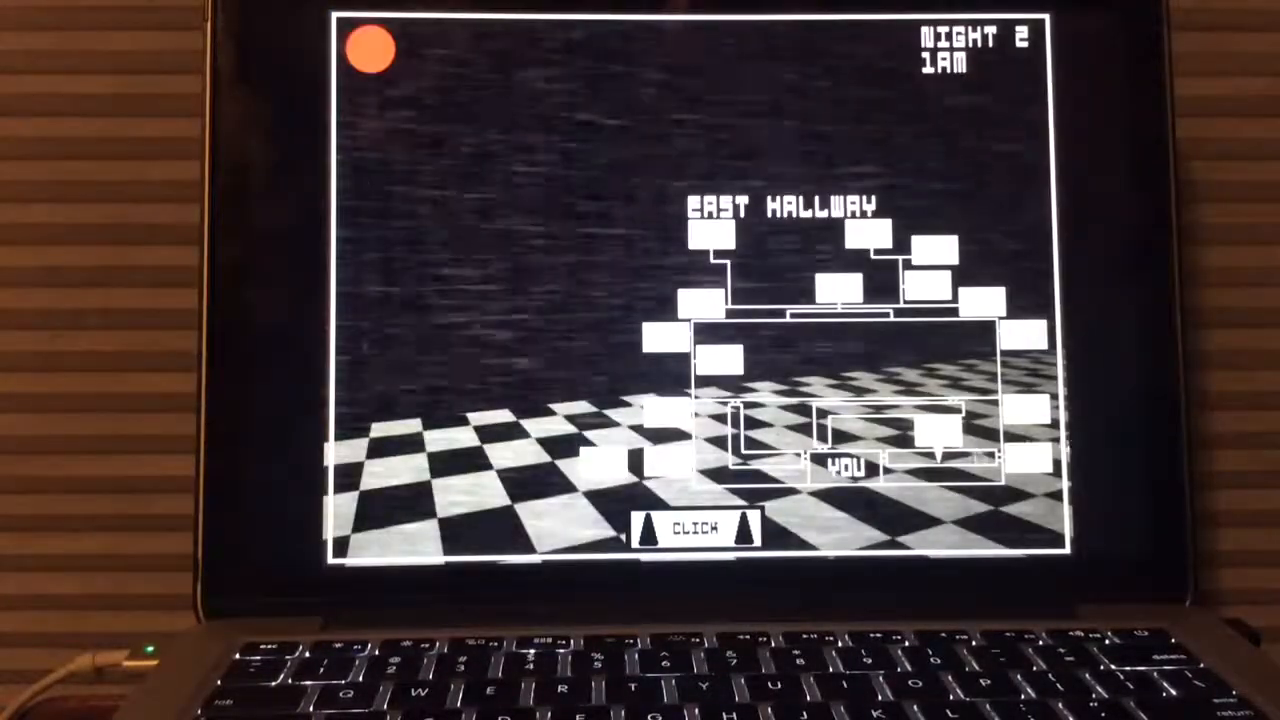
pyautogui.click(745, 520)
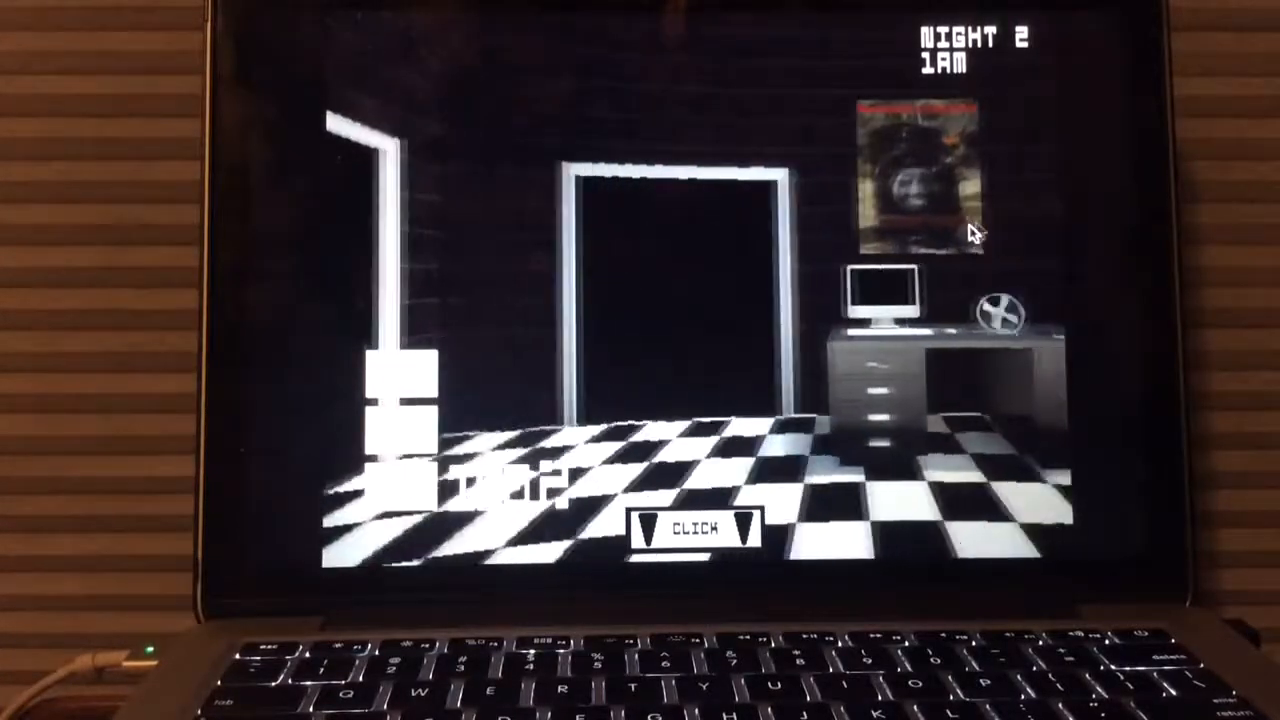
# Sweep the Back Entrance, Alleyway, Power Breaker 1 and East Hallway cameras, then lower the monitor
pyautogui.click(695, 528)
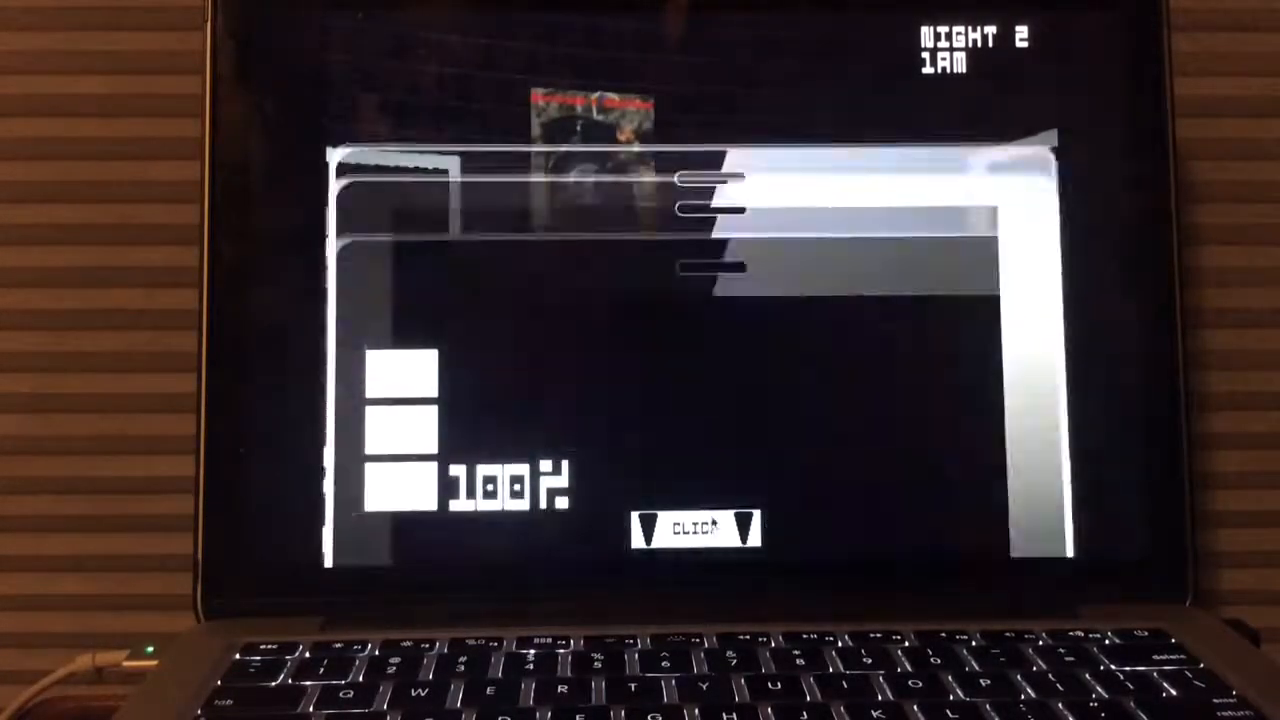
pyautogui.click(1040, 440)
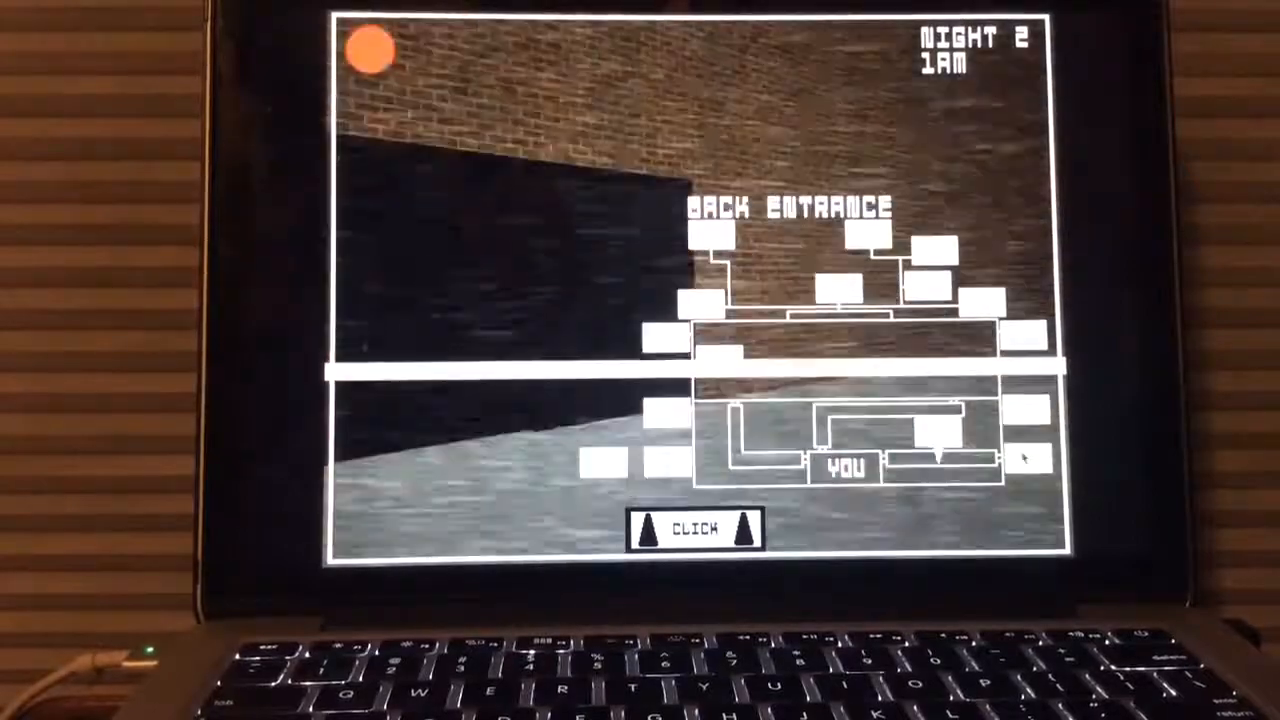
pyautogui.click(983, 302)
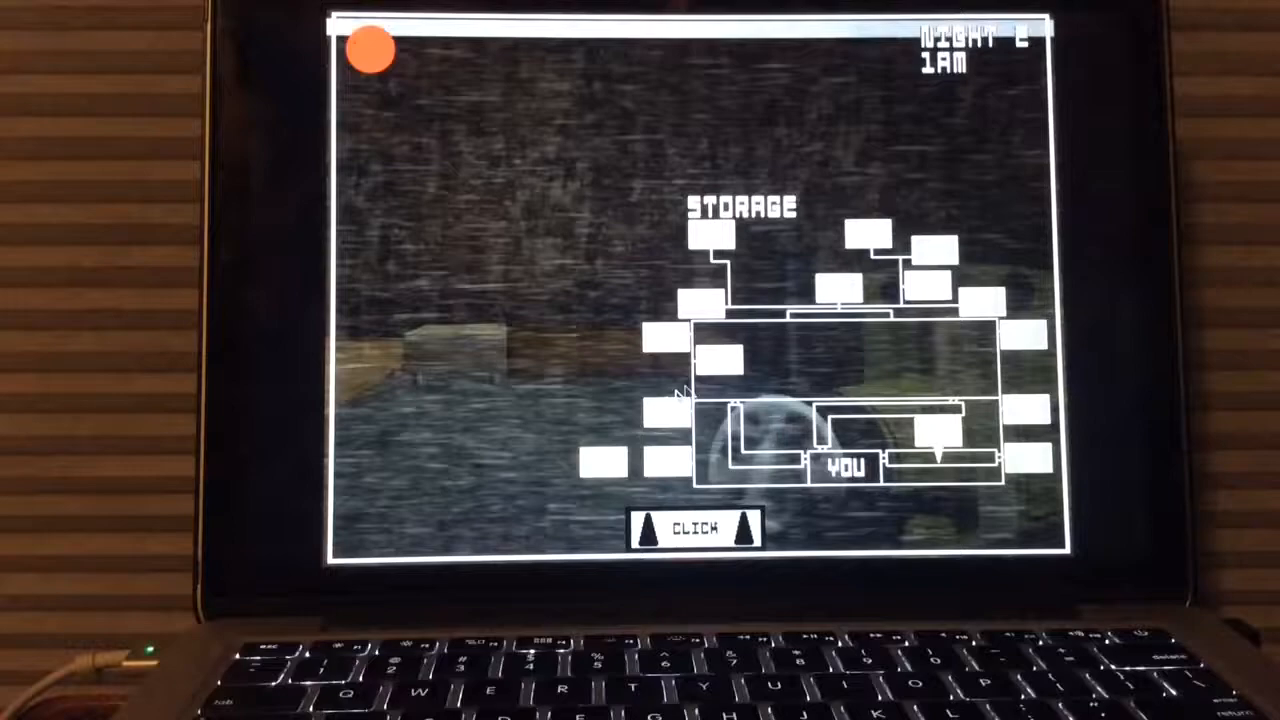
pyautogui.click(666, 408)
pyautogui.click(1025, 440)
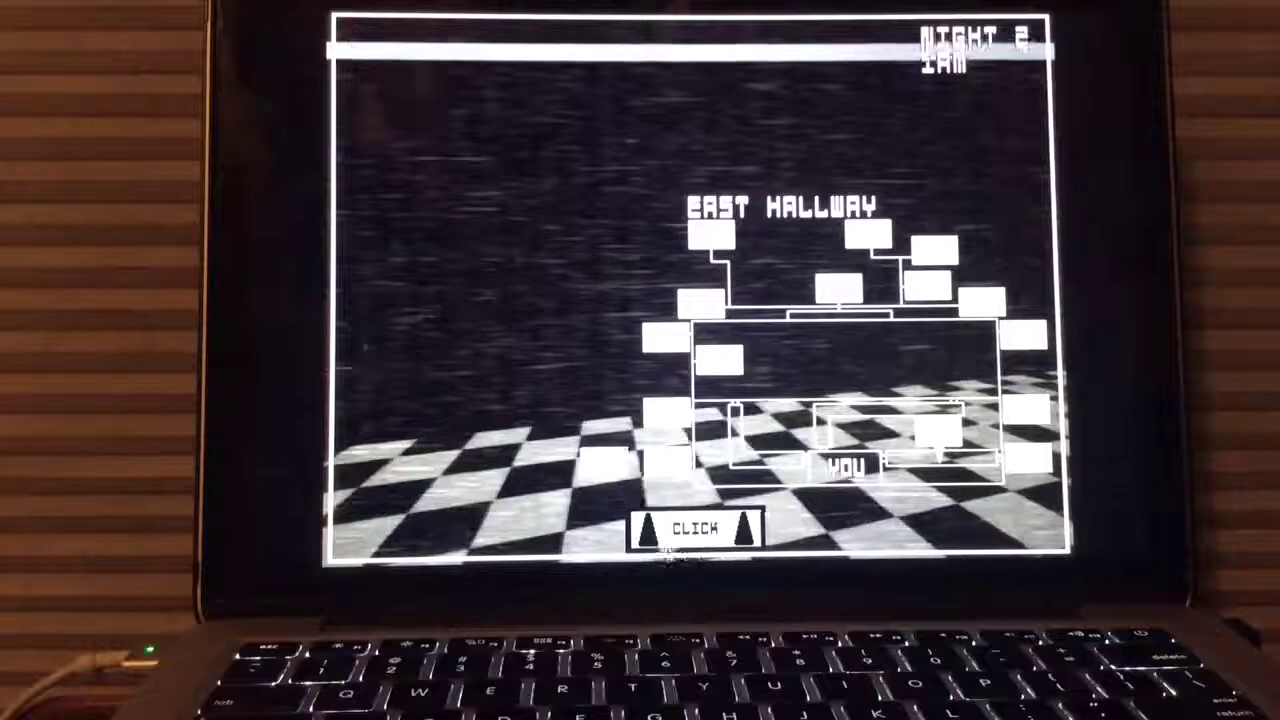
pyautogui.click(695, 530)
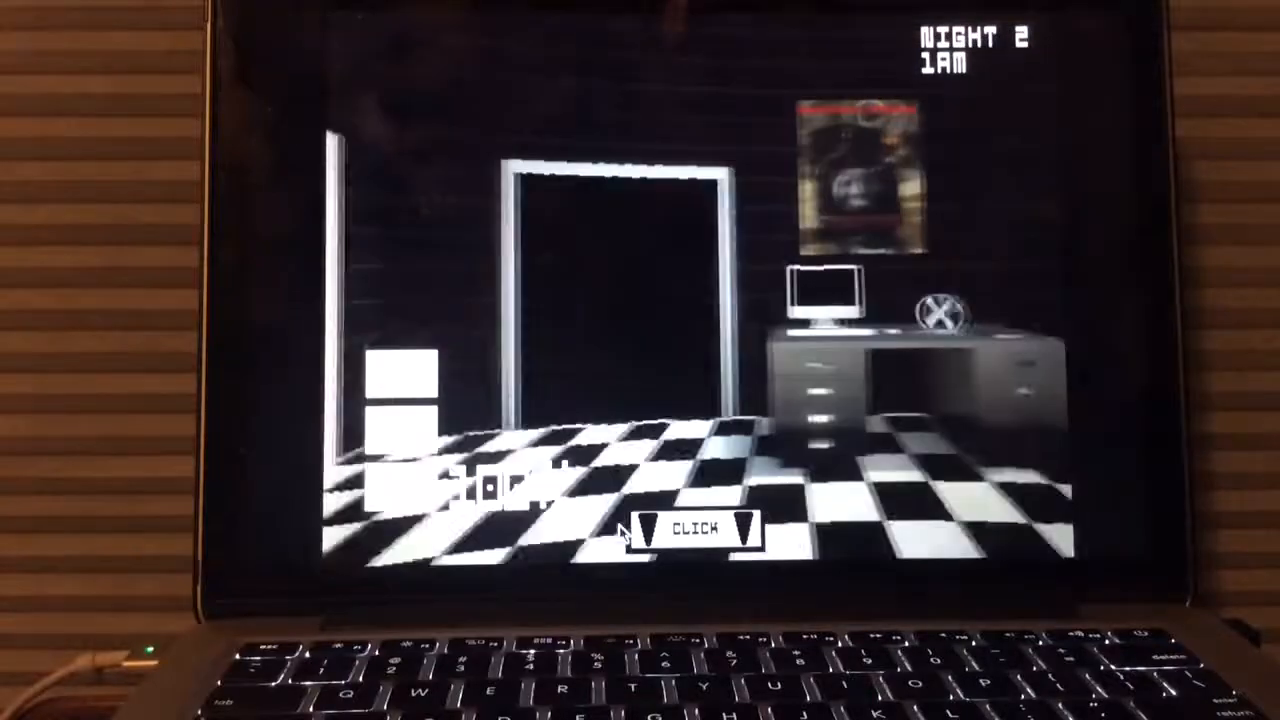
# Recheck Power Breaker 2, Power Breaker 1, the Restaurant and East Hallway, returning to the office at 2 AM
pyautogui.click(722, 527)
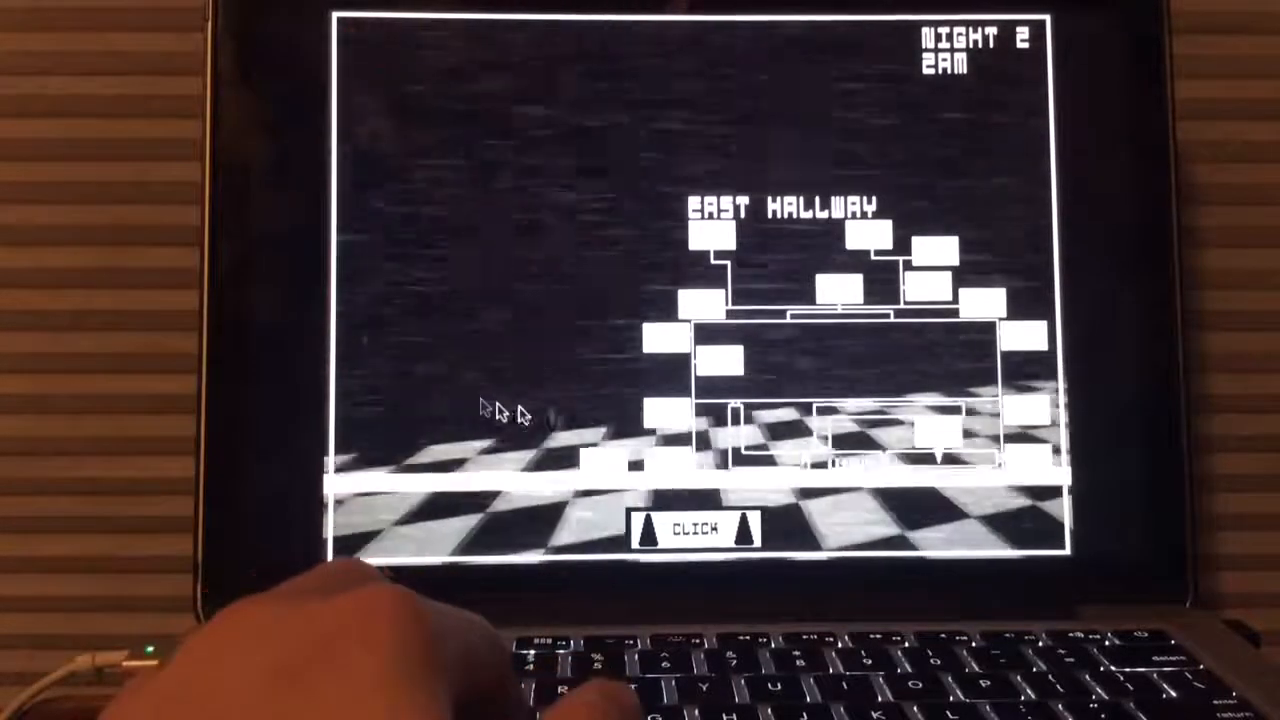
pyautogui.click(972, 428)
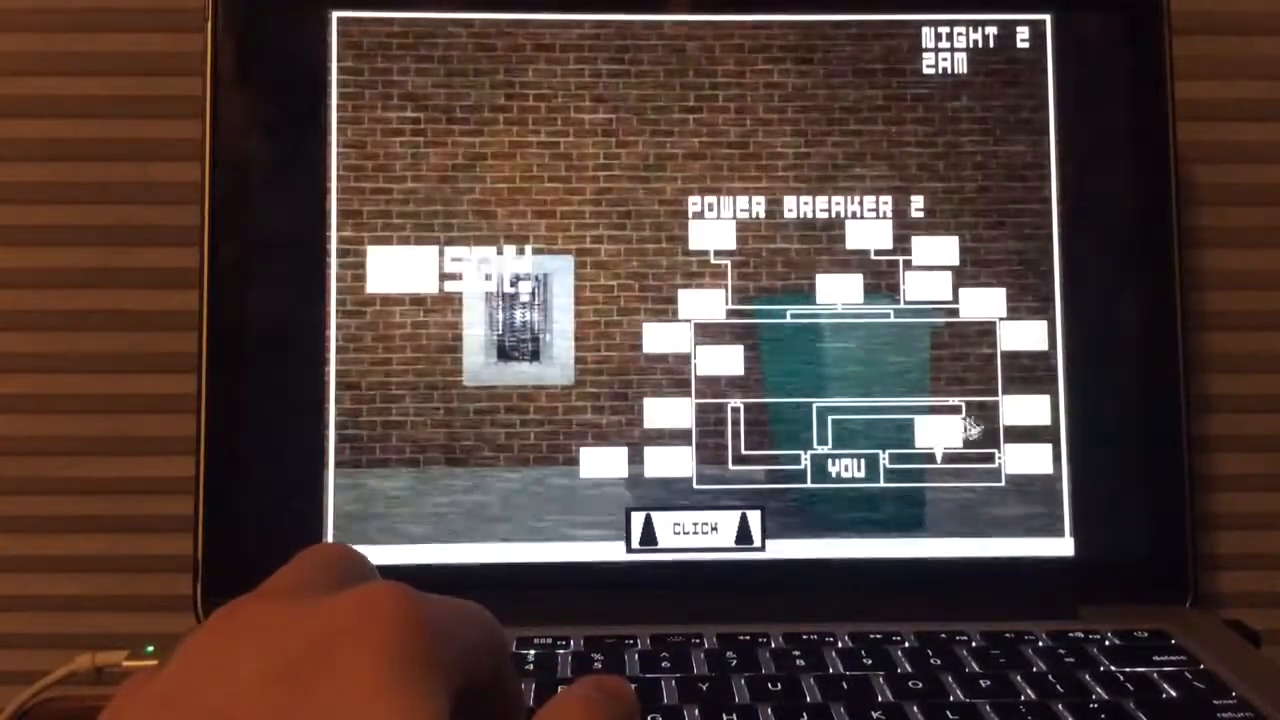
pyautogui.click(943, 443)
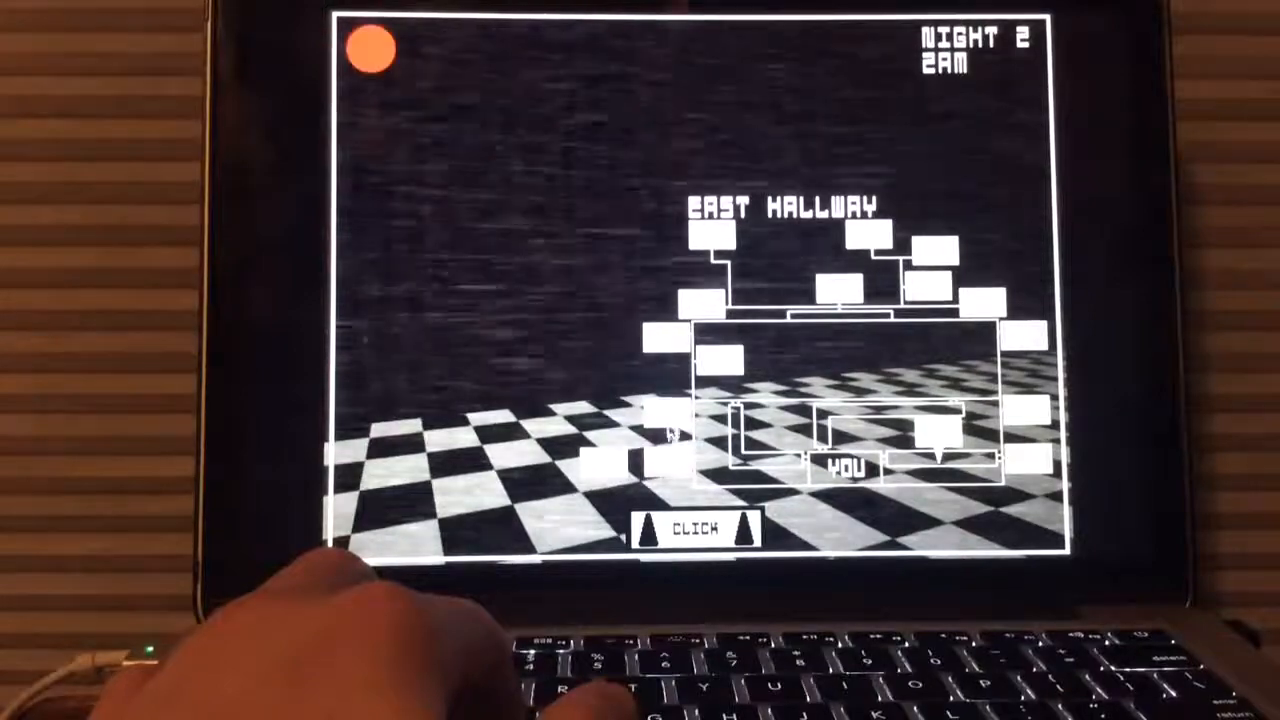
pyautogui.click(718, 362)
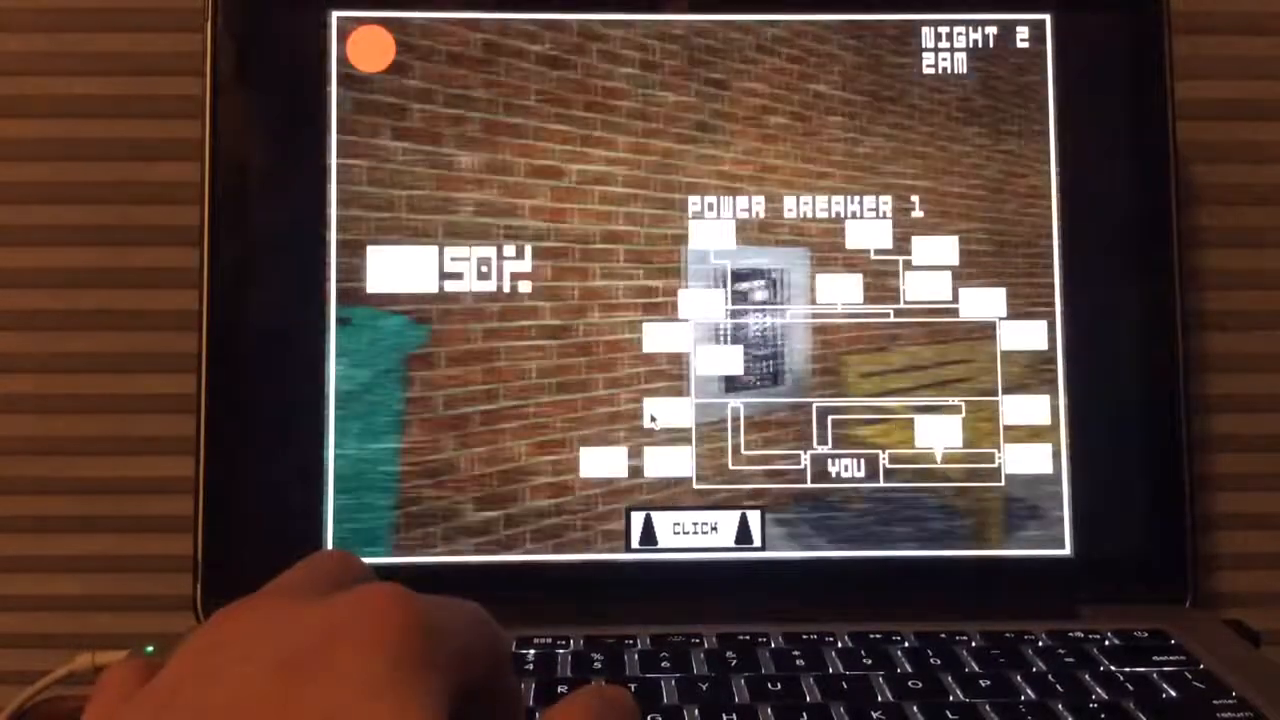
pyautogui.click(860, 380)
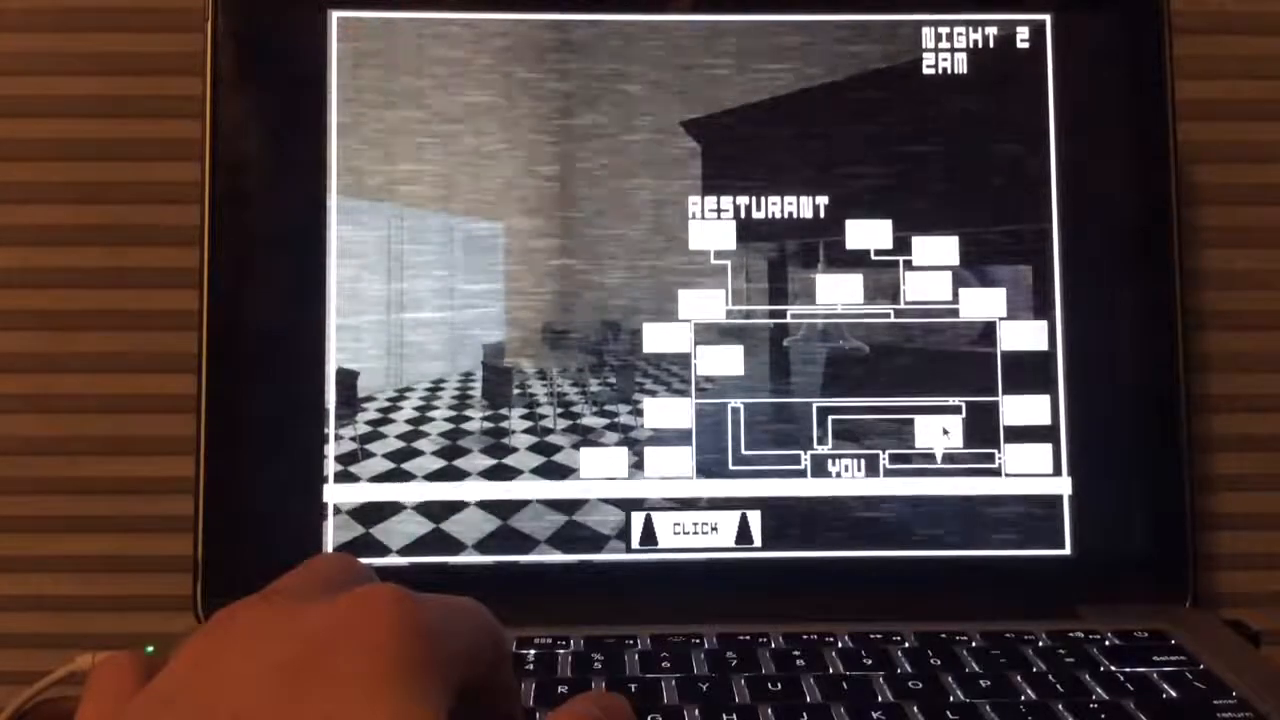
pyautogui.click(943, 432)
pyautogui.click(690, 535)
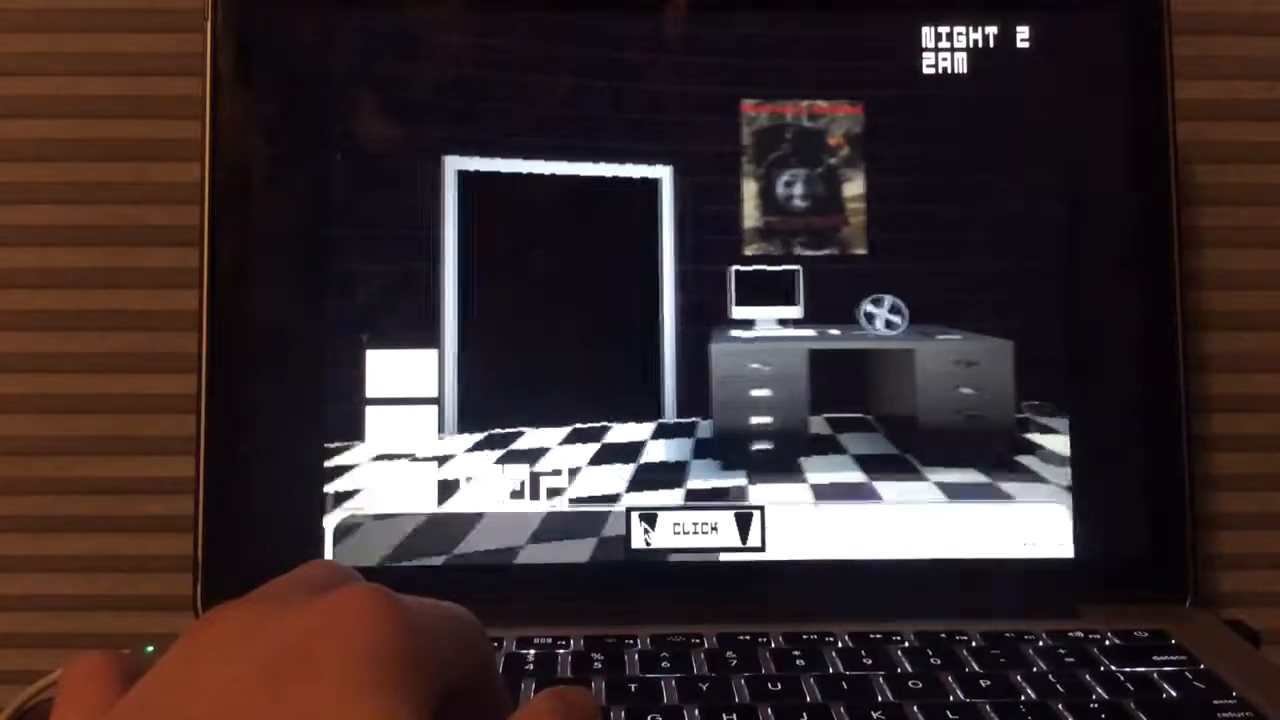
# Watch the East Hallway feed, then face the checkered corridor where the train approaches
pyautogui.click(672, 535)
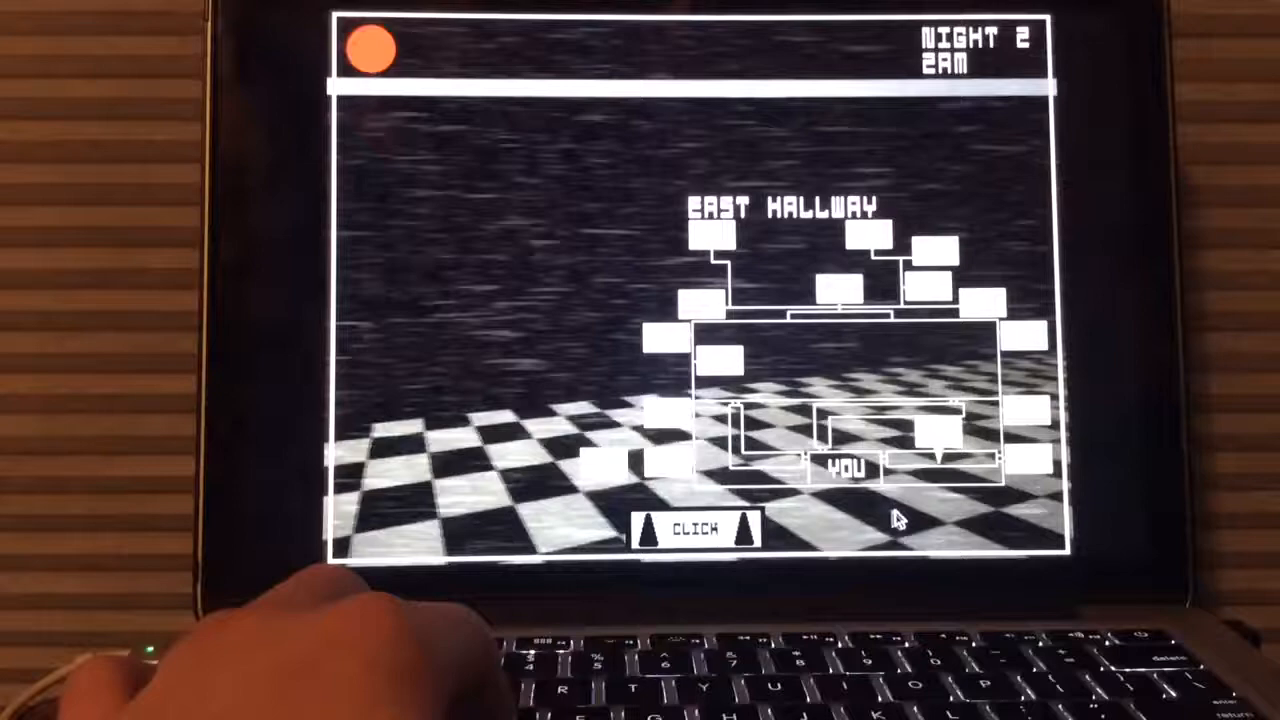
pyautogui.click(727, 532)
pyautogui.click(727, 532)
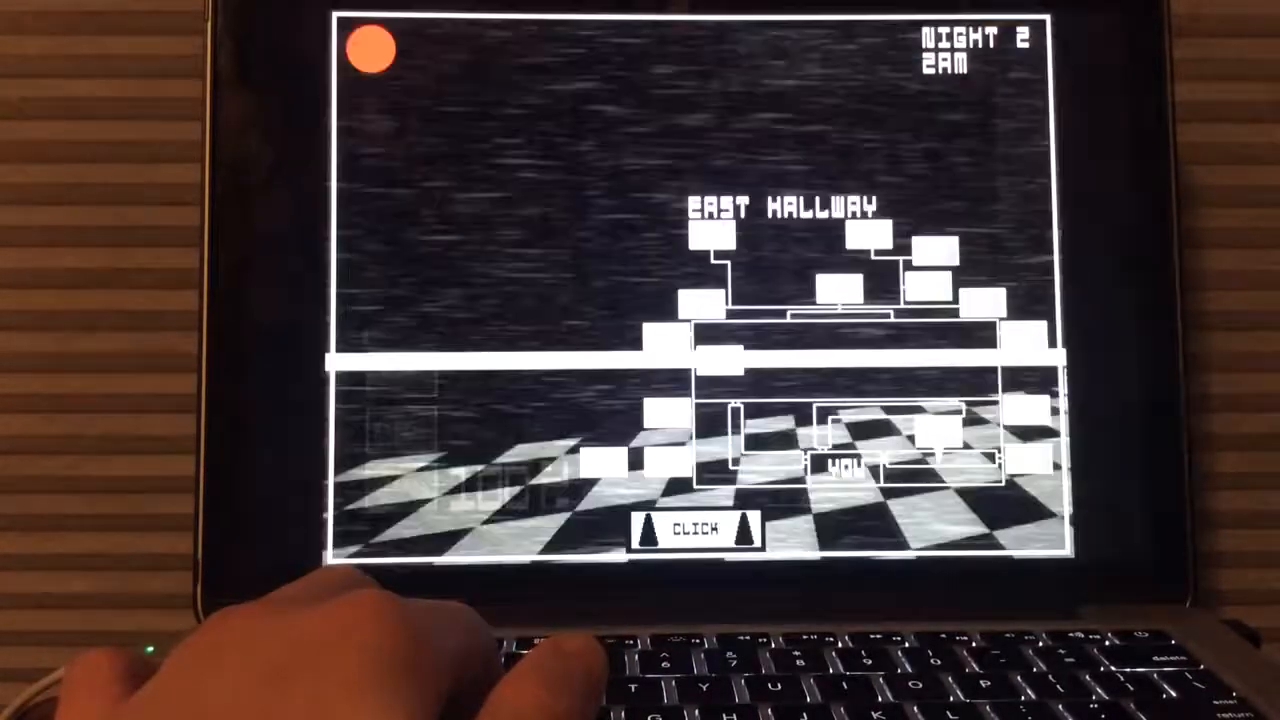
pyautogui.click(690, 530)
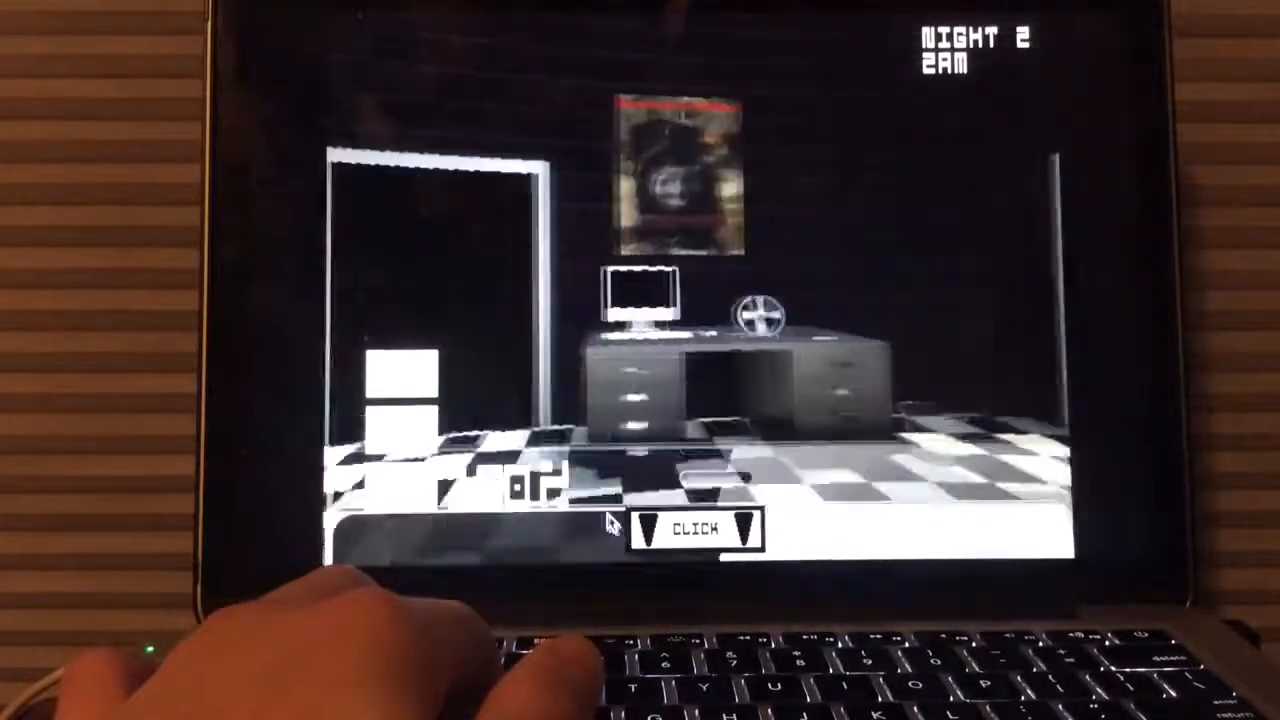
pyautogui.click(695, 530)
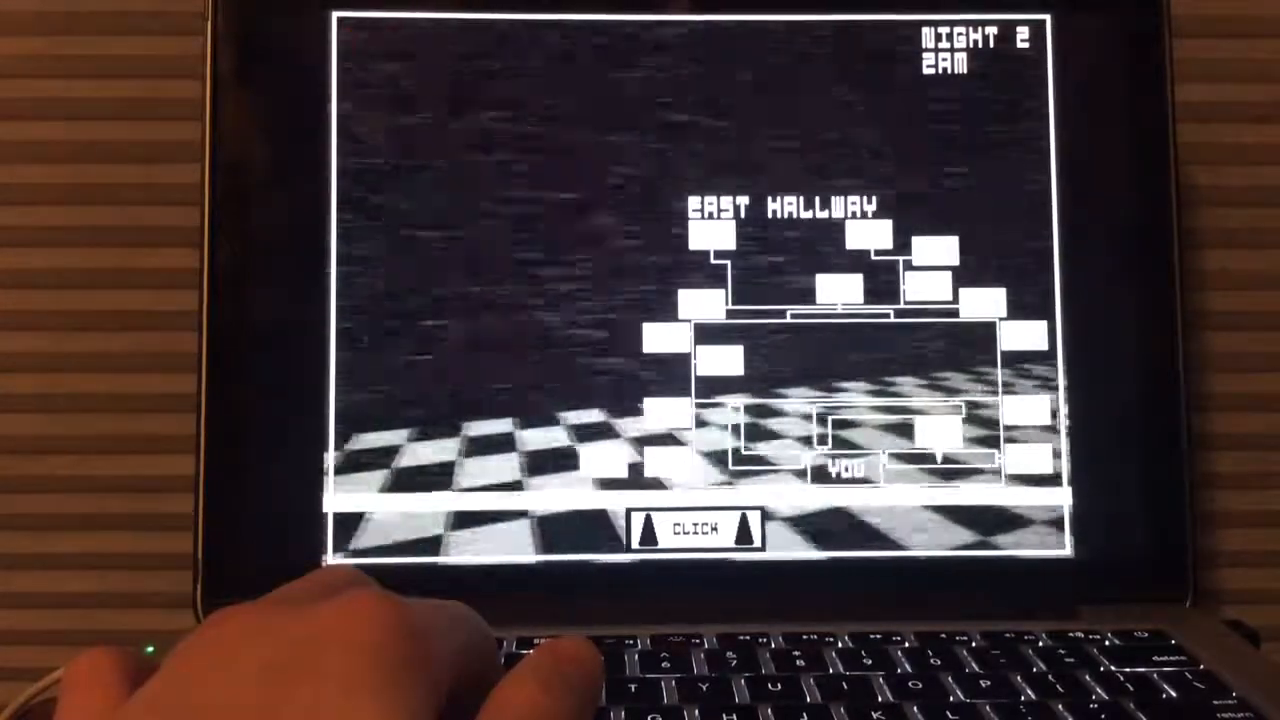
# Alternate between facing the hallway train and the East Hallway camera
pyautogui.click(750, 532)
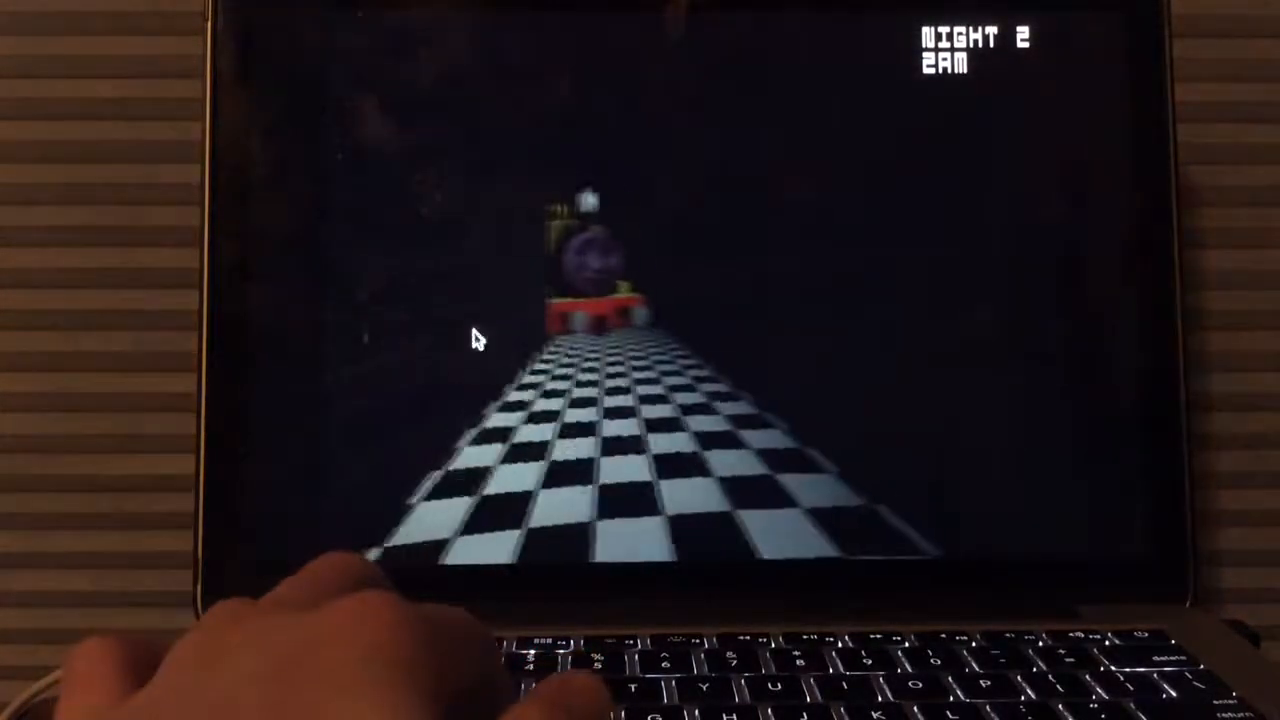
pyautogui.click(732, 545)
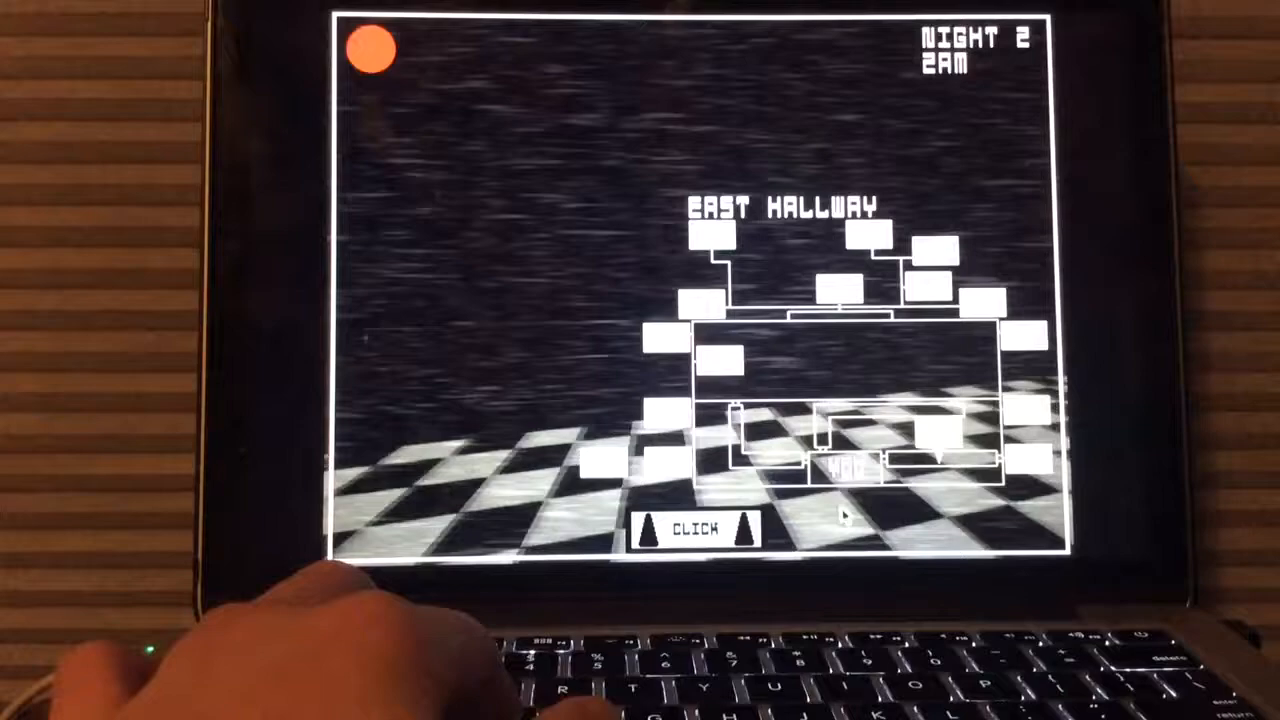
pyautogui.click(756, 535)
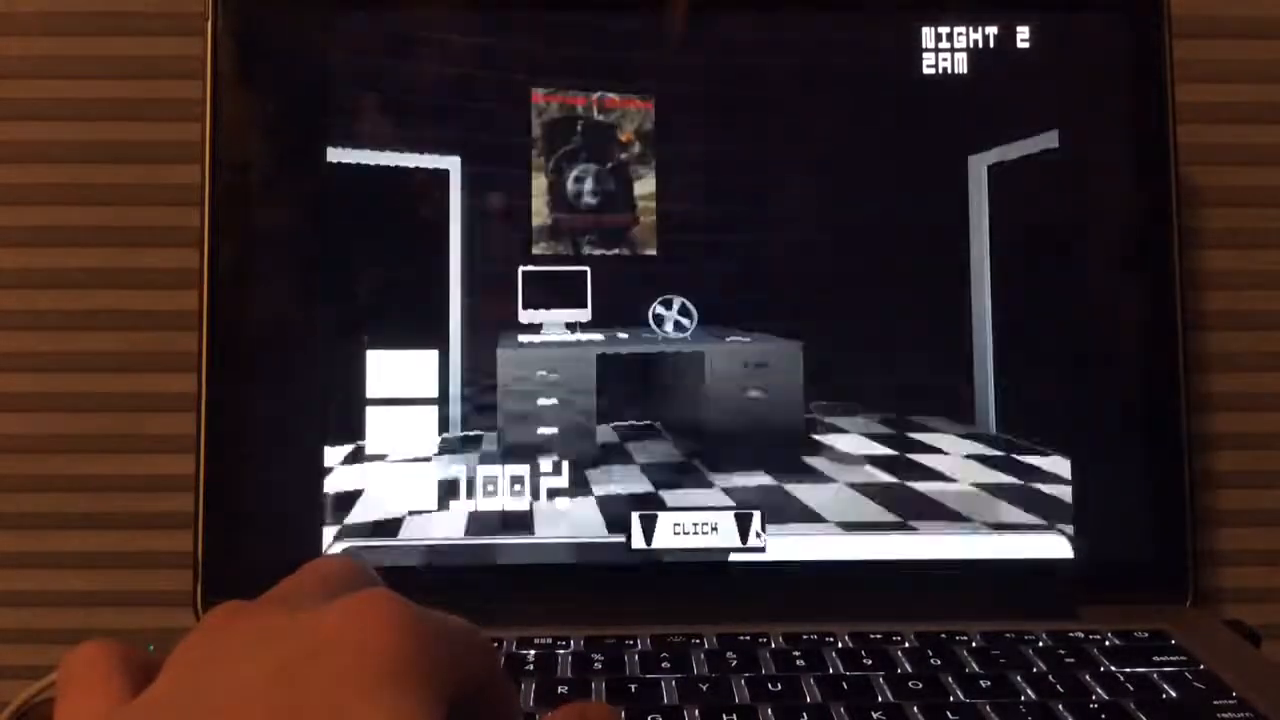
pyautogui.click(758, 520)
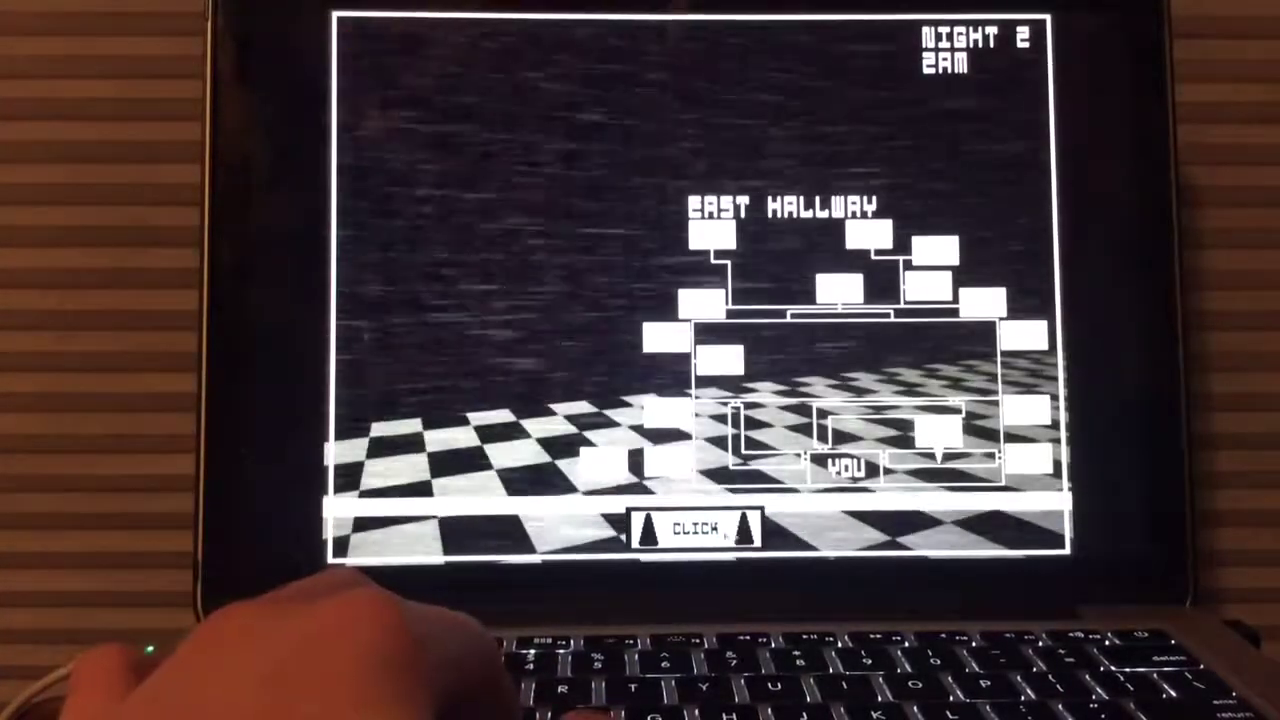
pyautogui.click(756, 535)
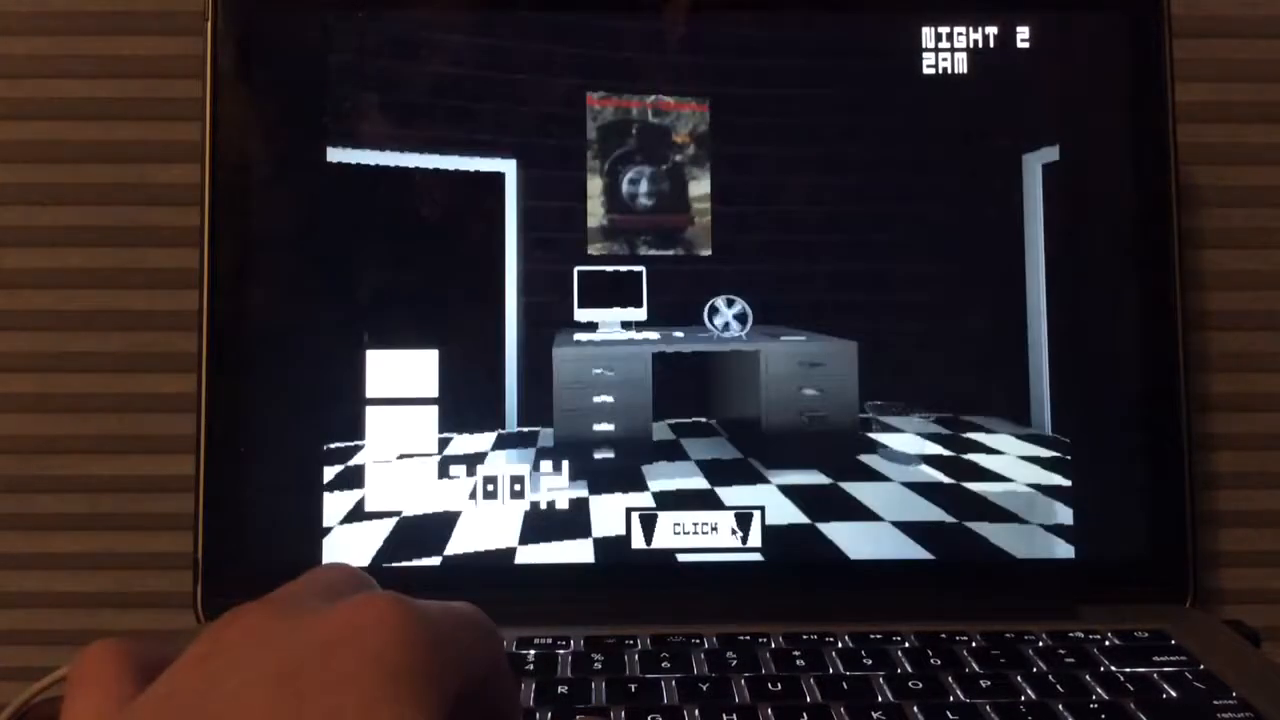
pyautogui.click(756, 528)
# Keep glancing at the hallway and East Hallway feed until 3 AM, ending in the office
pyautogui.click(755, 525)
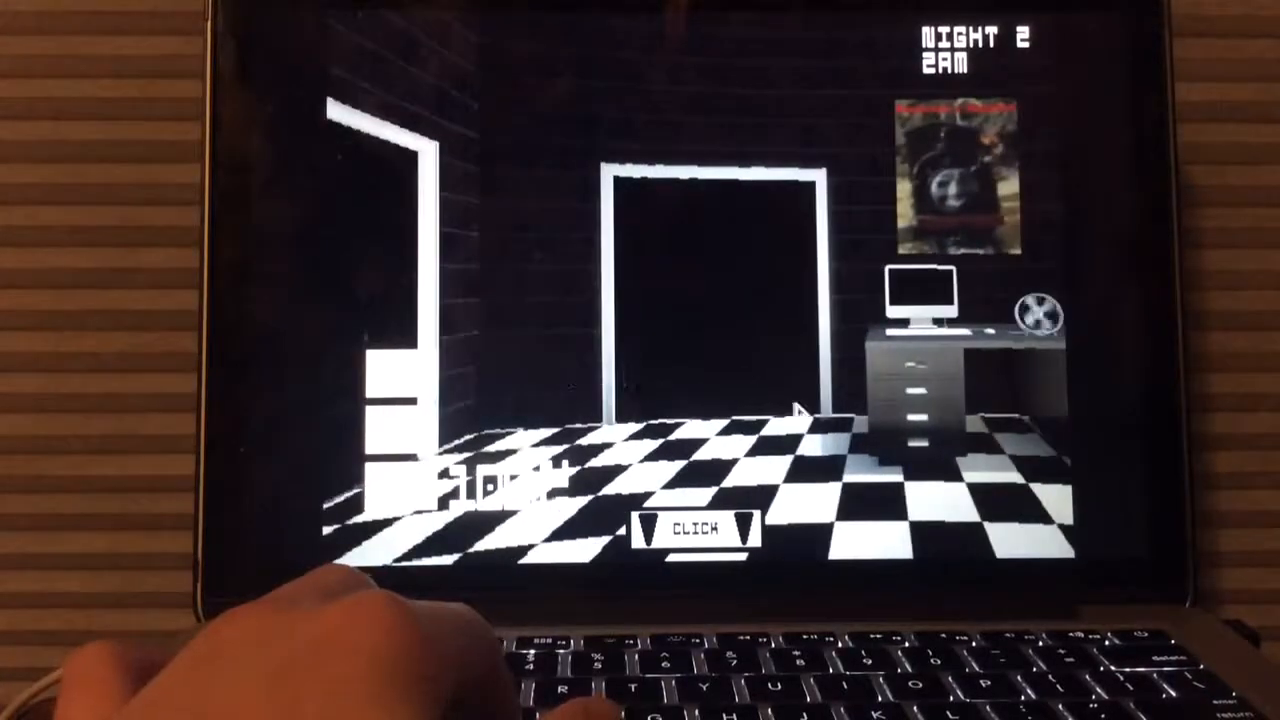
pyautogui.click(755, 528)
pyautogui.click(707, 520)
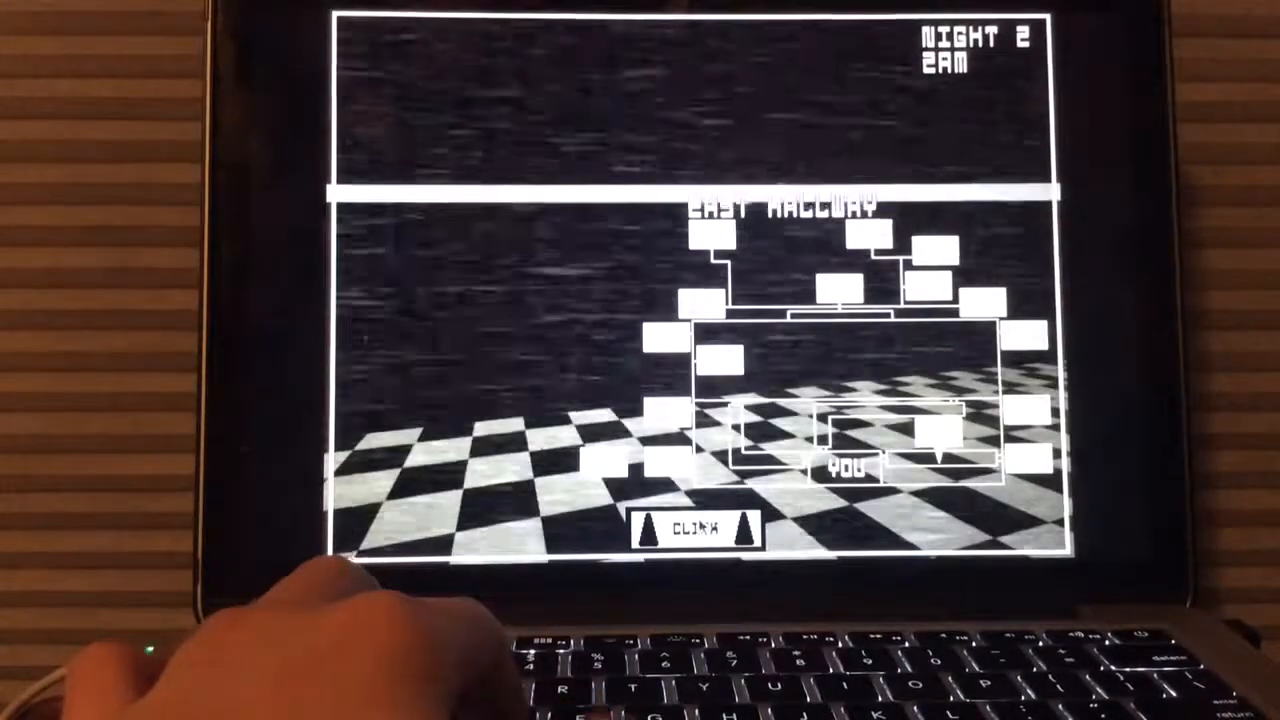
pyautogui.click(695, 528)
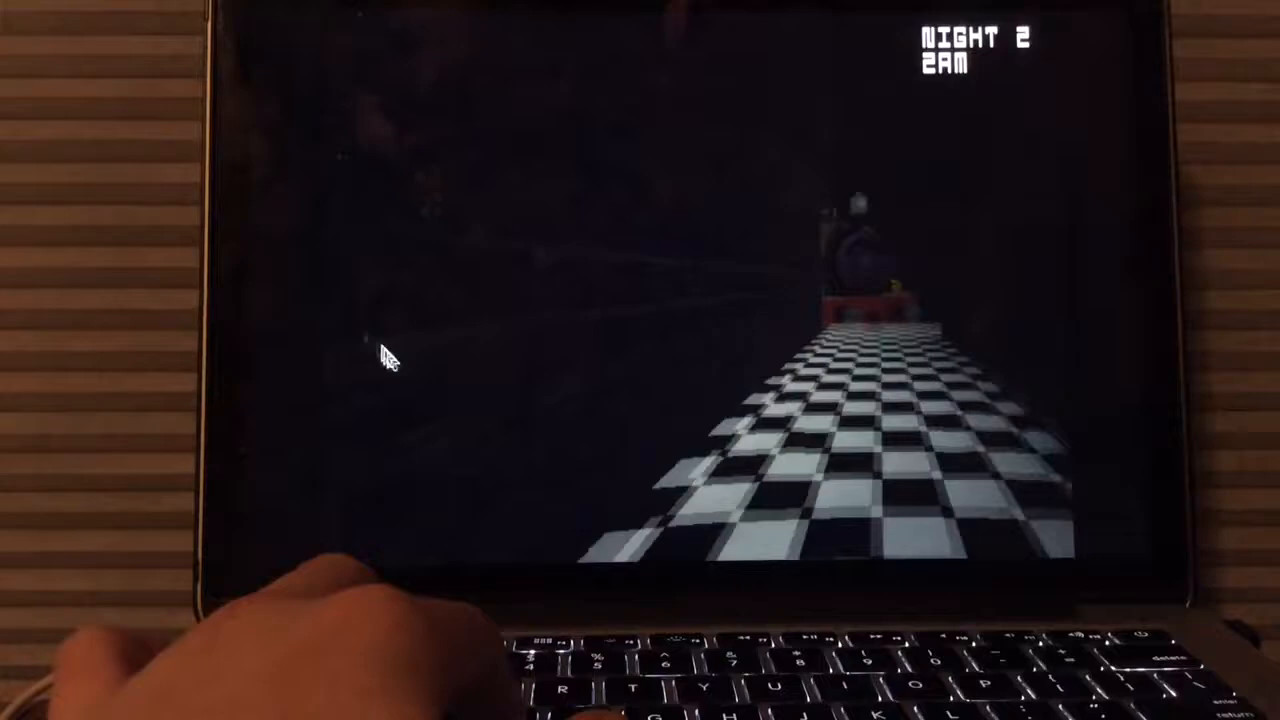
pyautogui.click(690, 528)
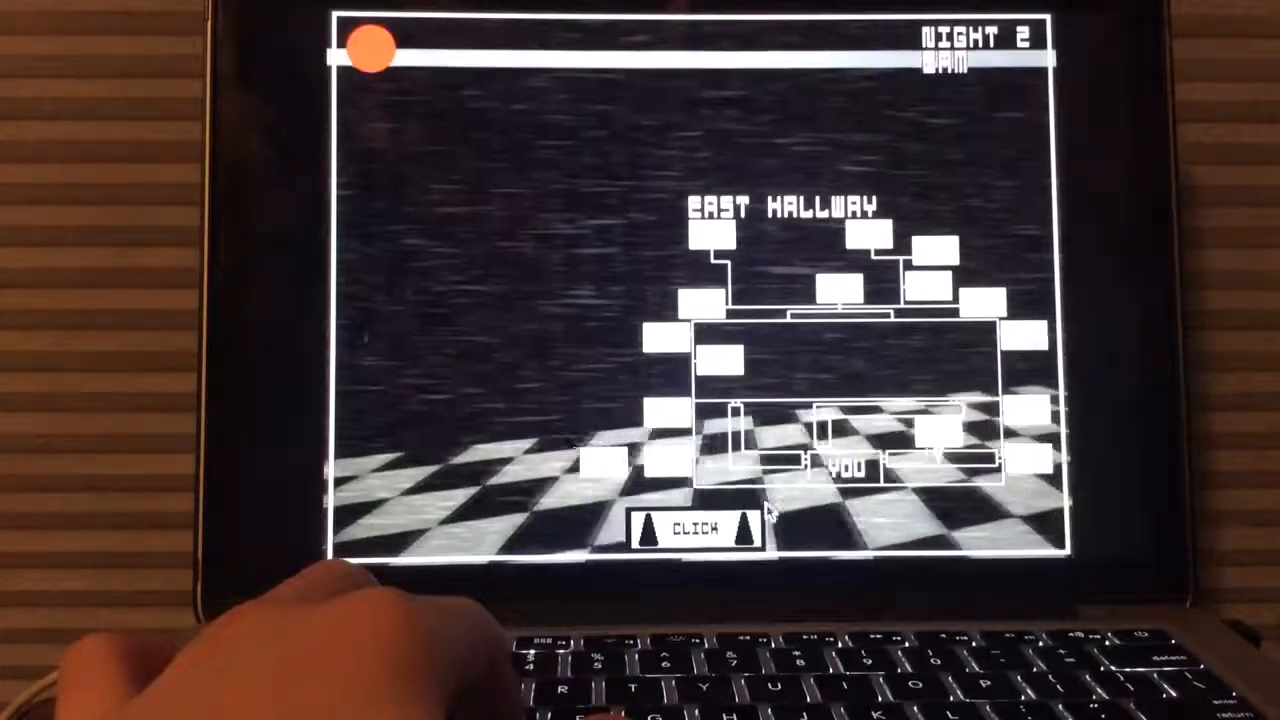
pyautogui.click(738, 527)
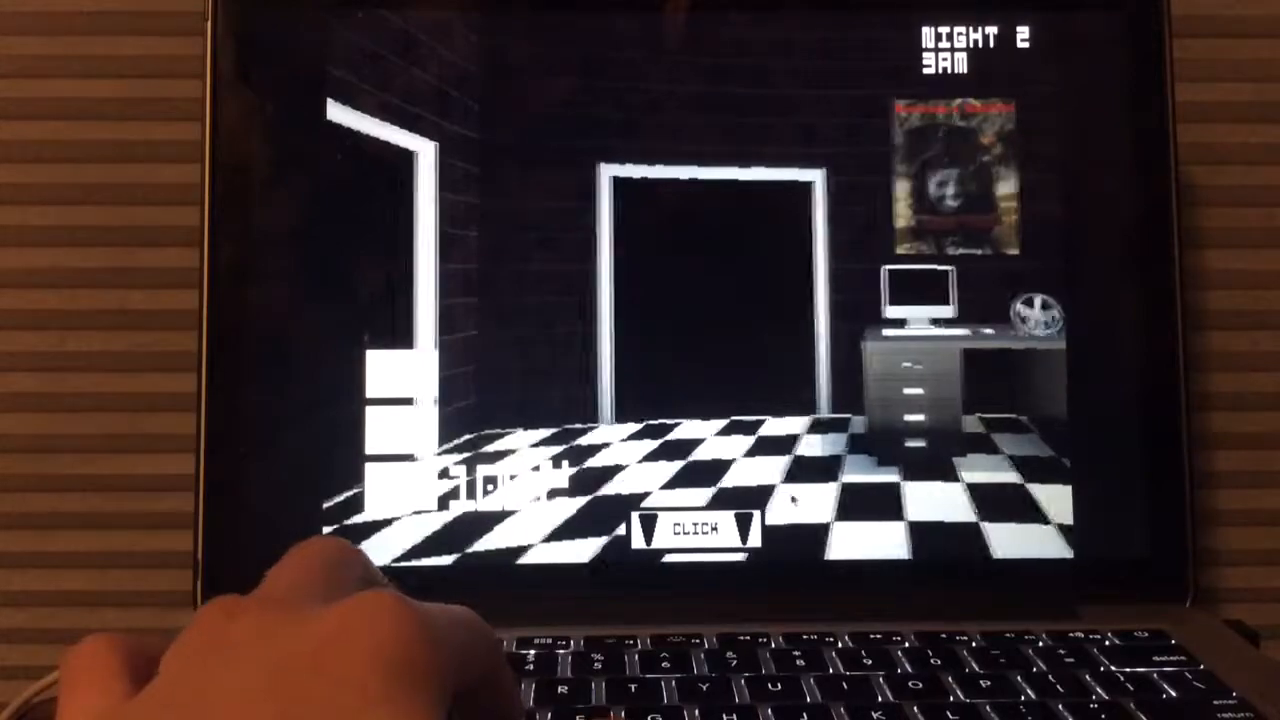
# Repeatedly peek at the East Hallway camera while an engine reaches the left doorway
pyautogui.click(695, 528)
pyautogui.click(684, 530)
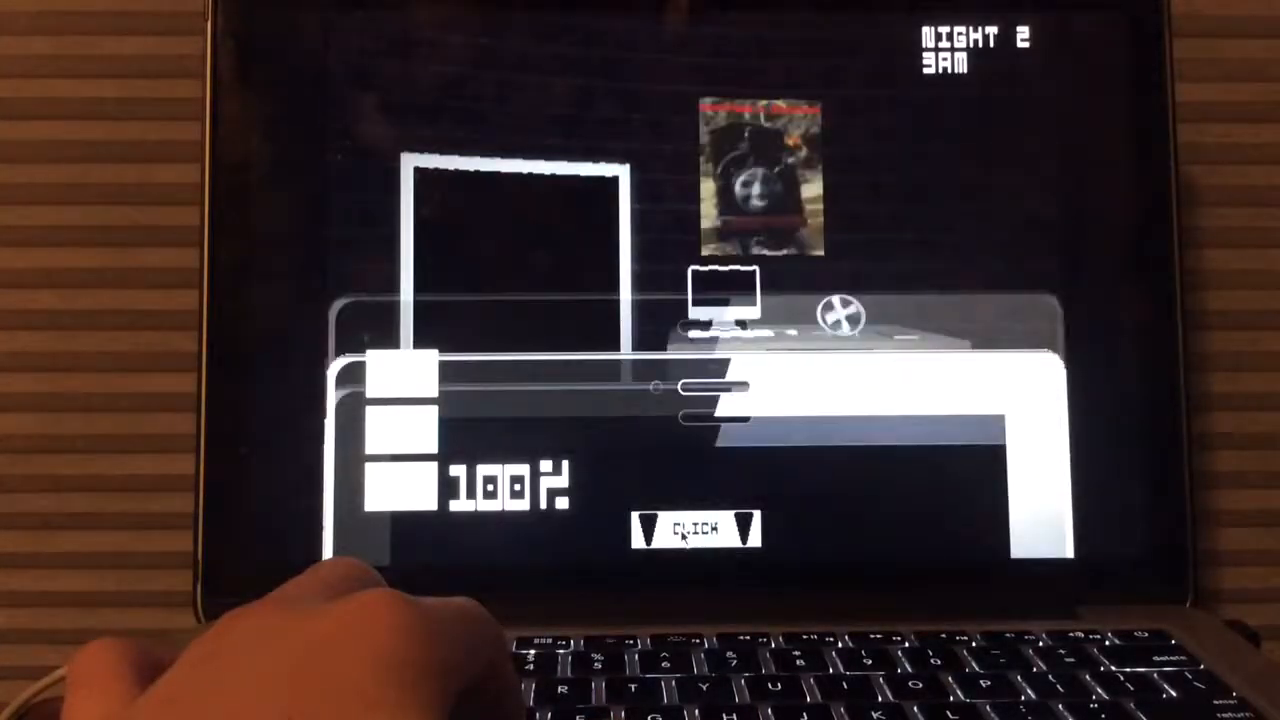
pyautogui.click(690, 535)
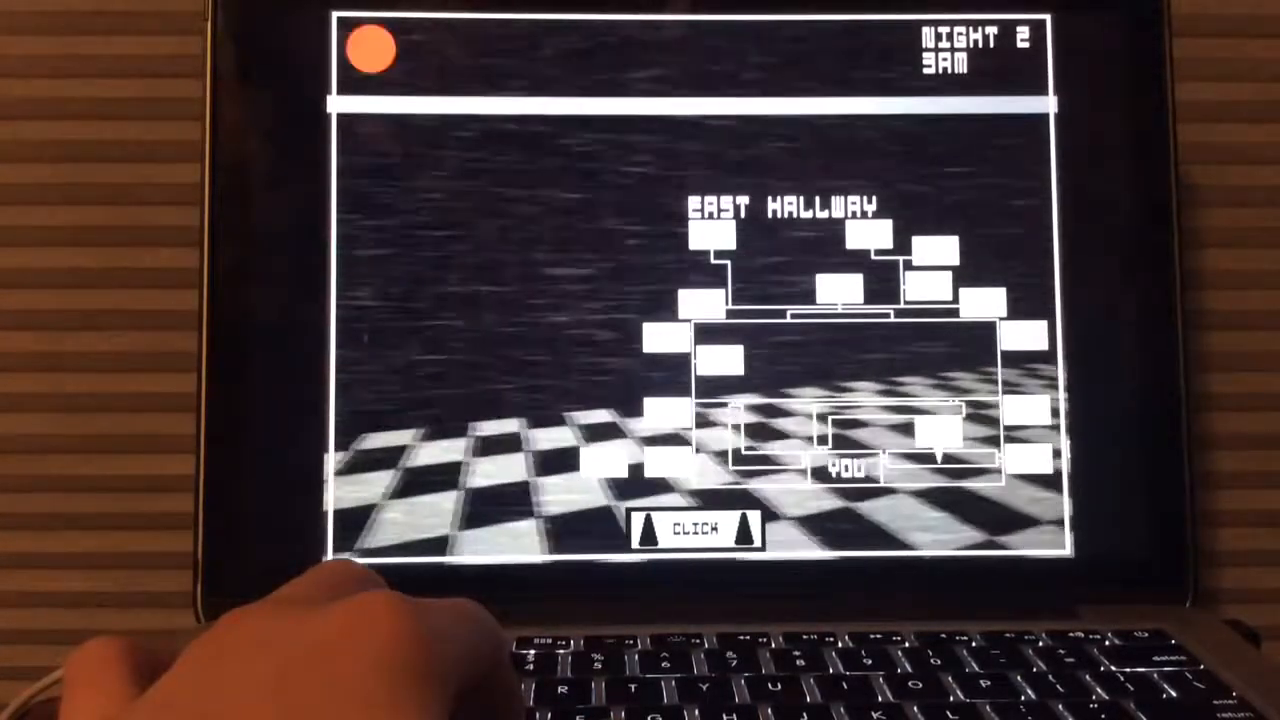
pyautogui.click(712, 535)
pyautogui.click(710, 540)
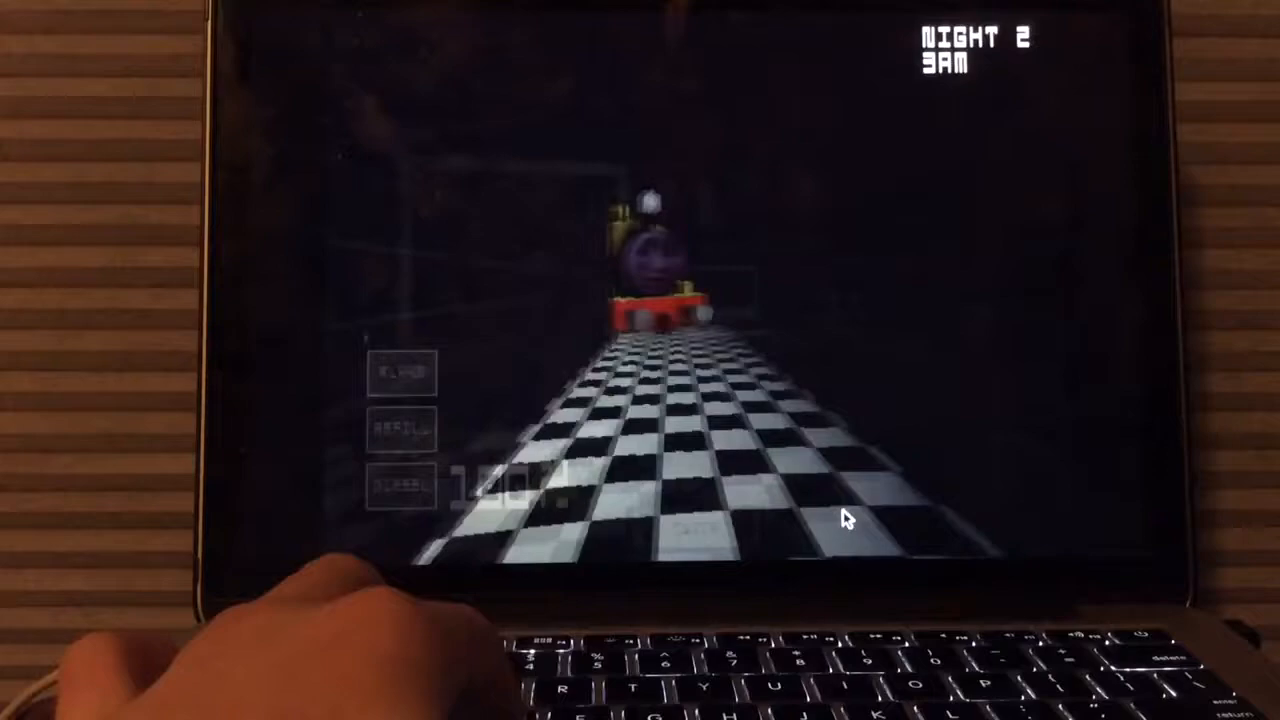
pyautogui.click(760, 532)
pyautogui.click(745, 532)
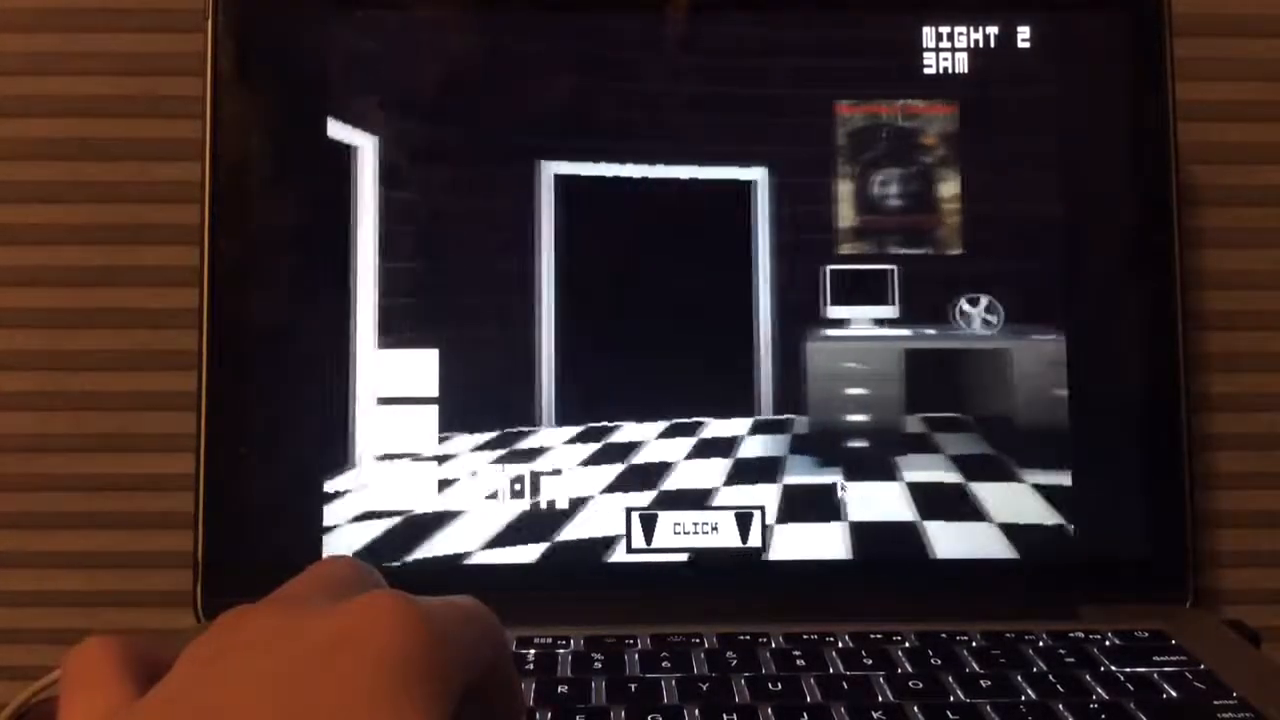
pyautogui.click(745, 530)
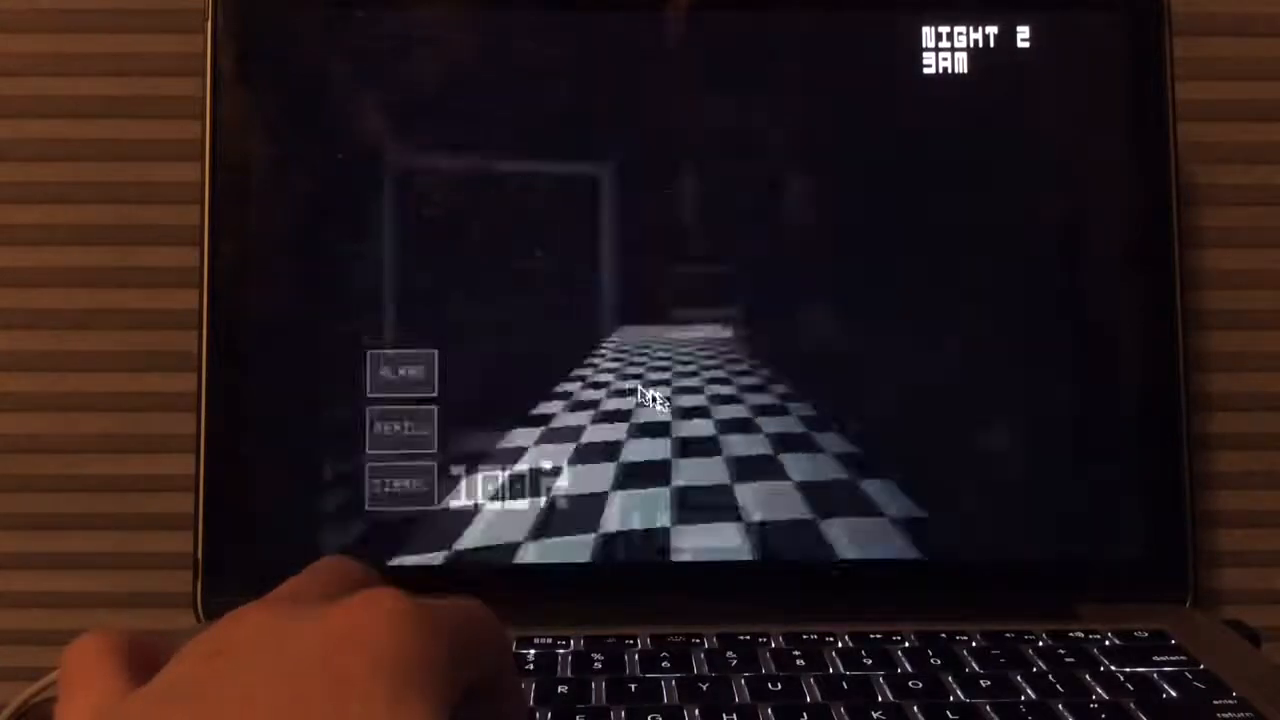
# Scare the engine from the doorway with the left buttons, check the camera, then start the power refill
pyautogui.click(728, 532)
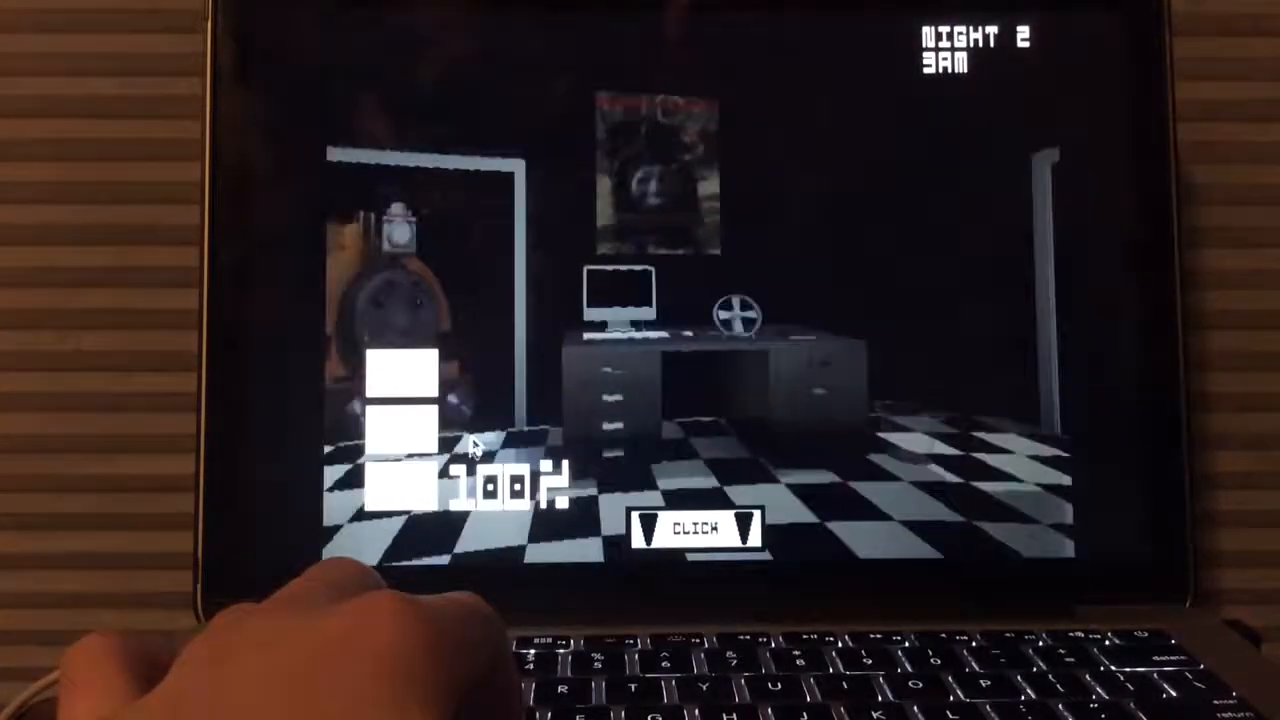
pyautogui.click(420, 492)
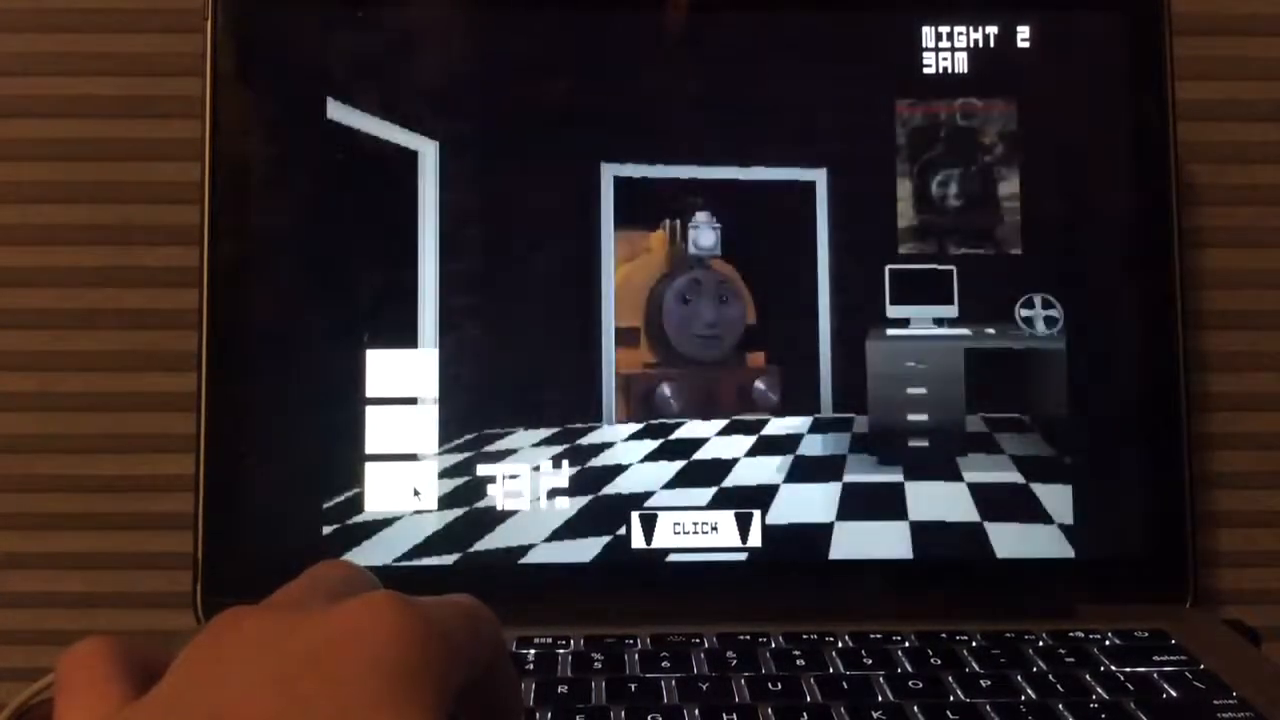
pyautogui.click(418, 490)
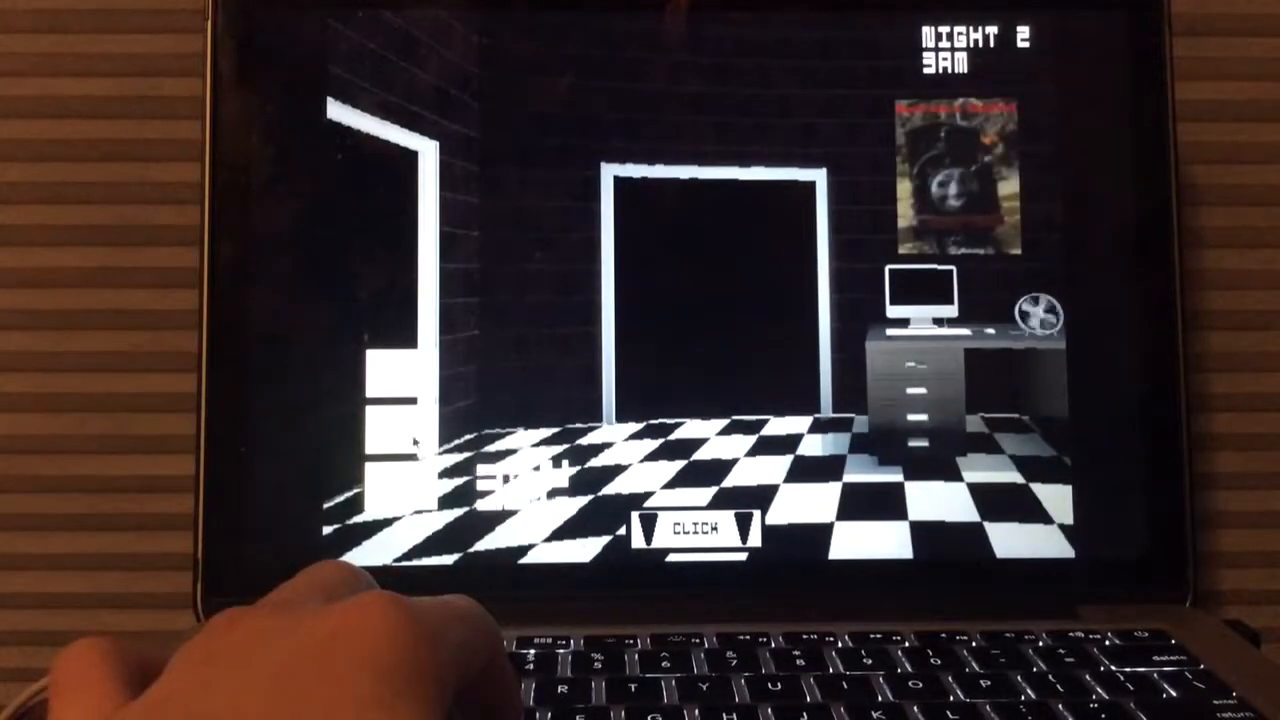
pyautogui.click(755, 515)
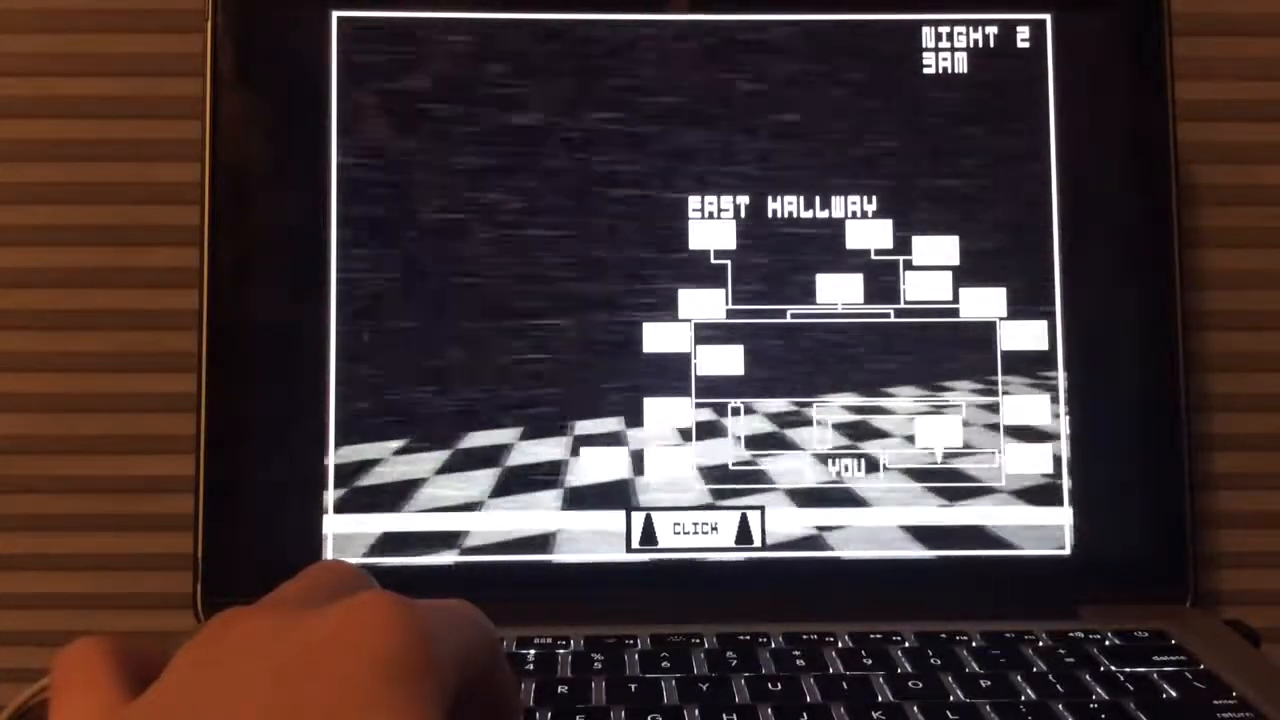
pyautogui.click(695, 530)
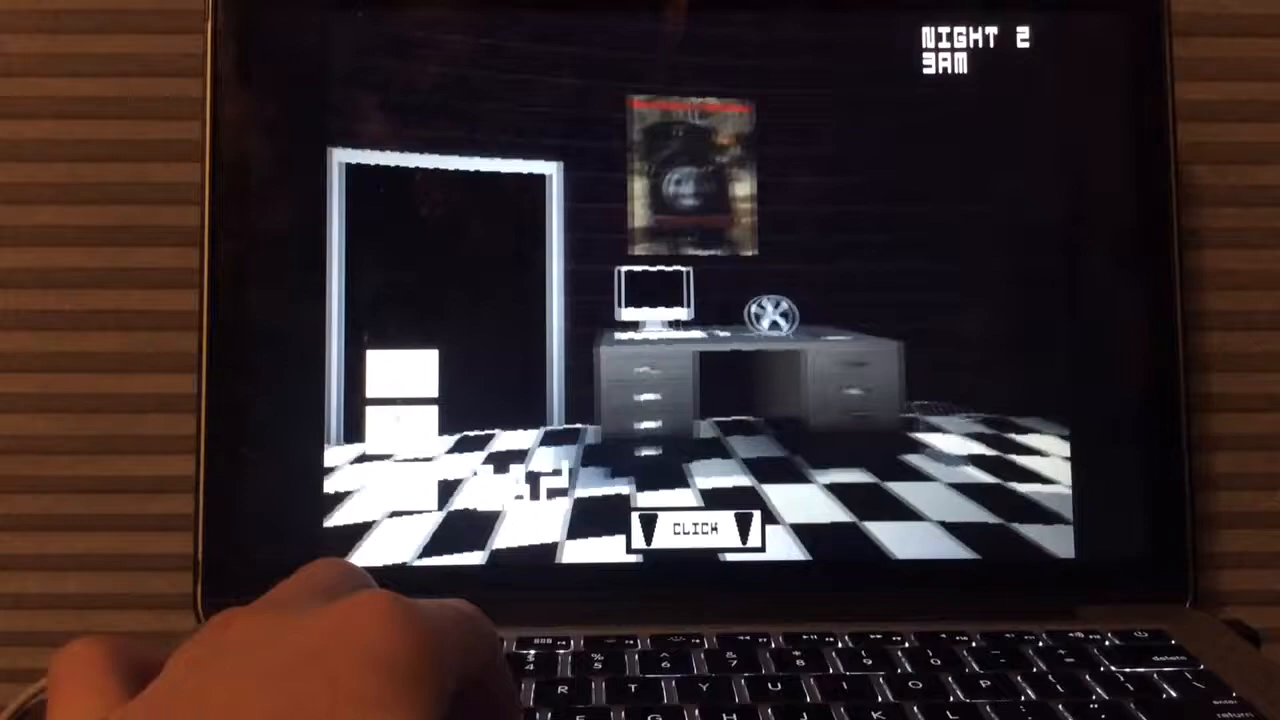
pyautogui.click(400, 428)
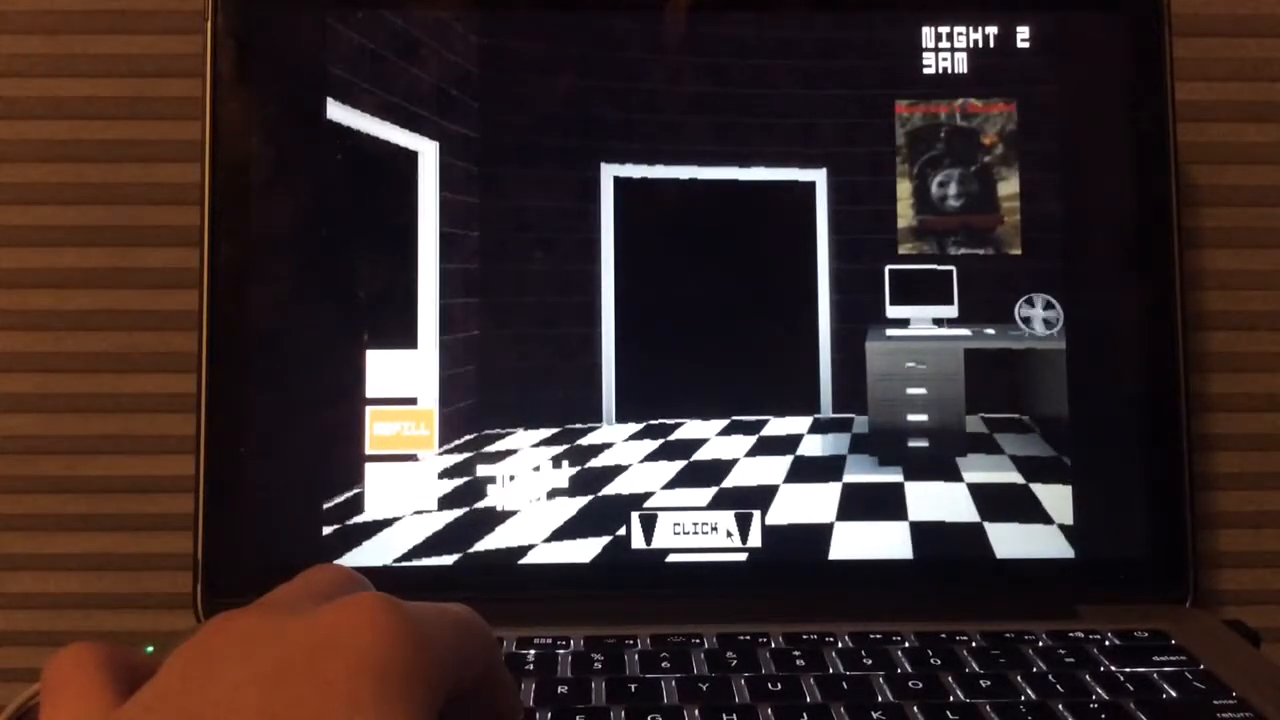
# Let power refill to 100% while glancing at the East Hallway camera and the corridor
pyautogui.click(408, 430)
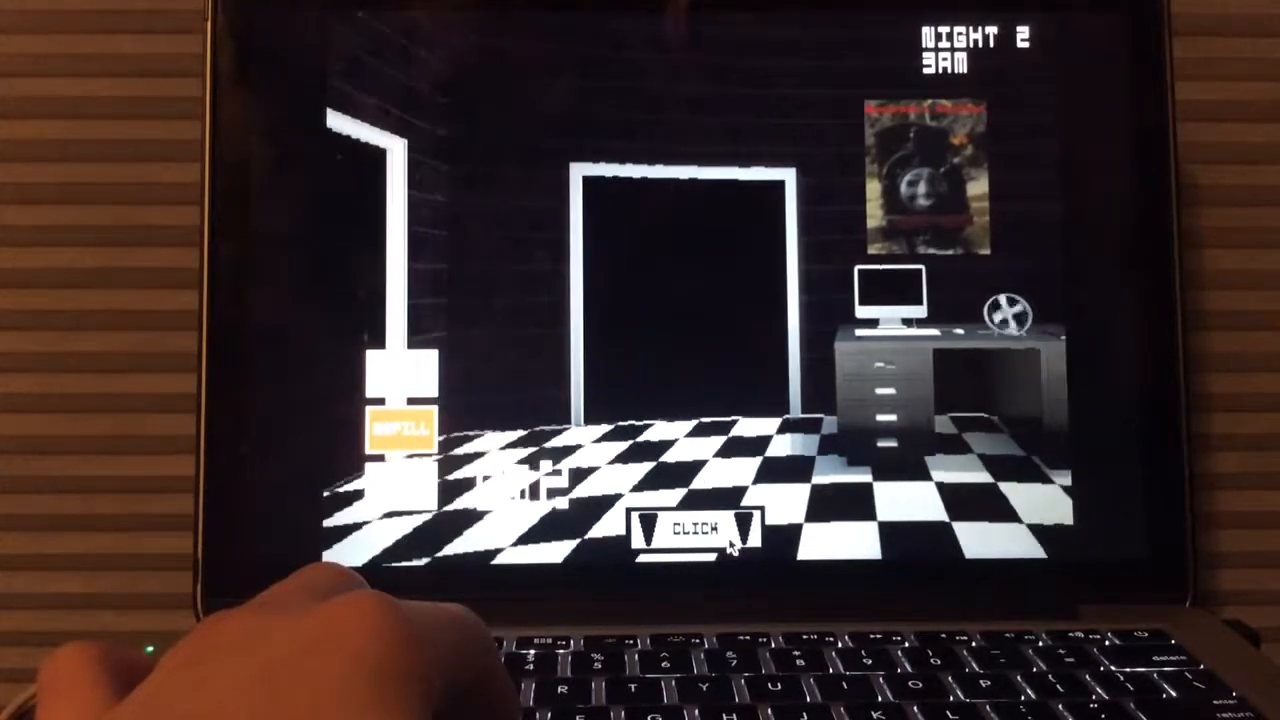
pyautogui.click(732, 540)
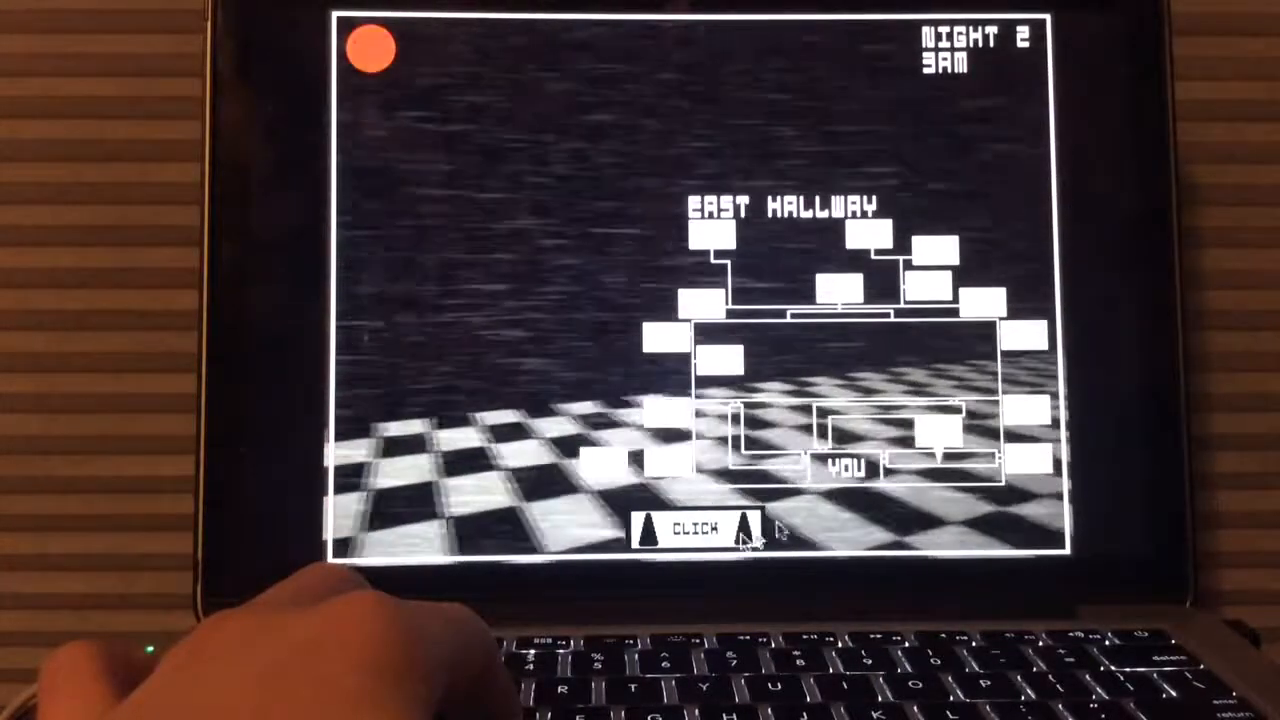
pyautogui.click(732, 540)
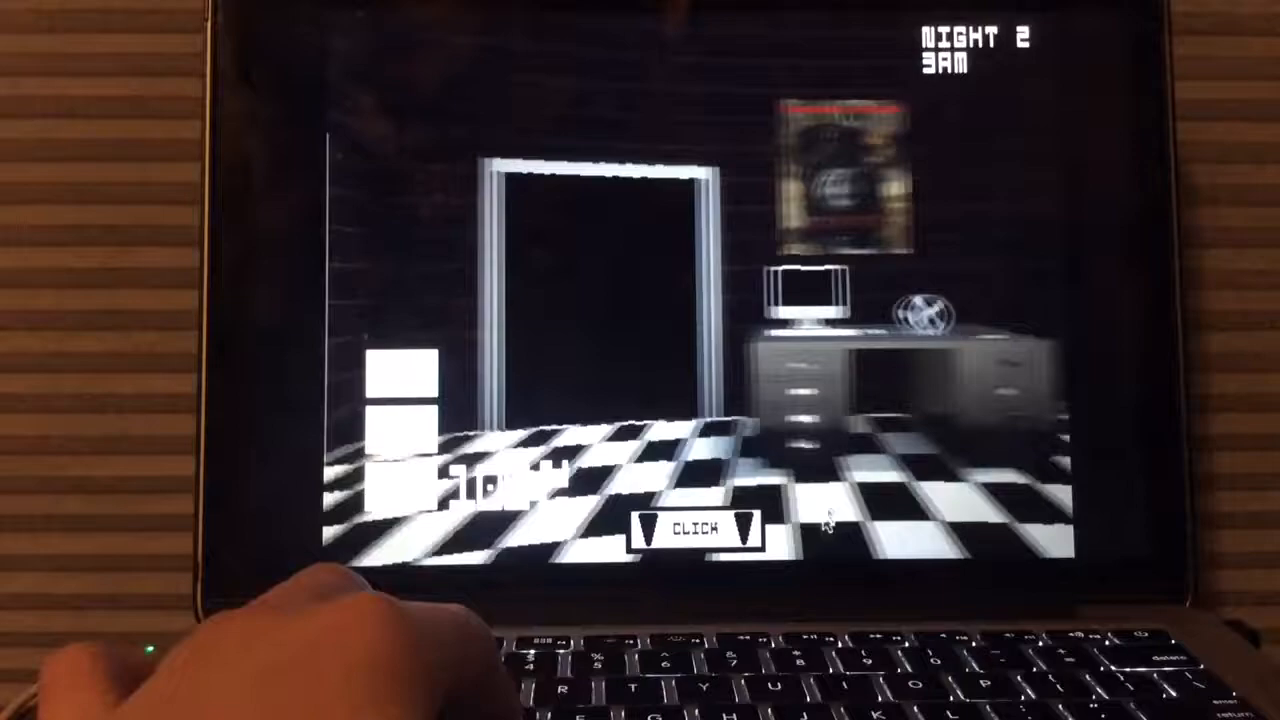
pyautogui.click(732, 540)
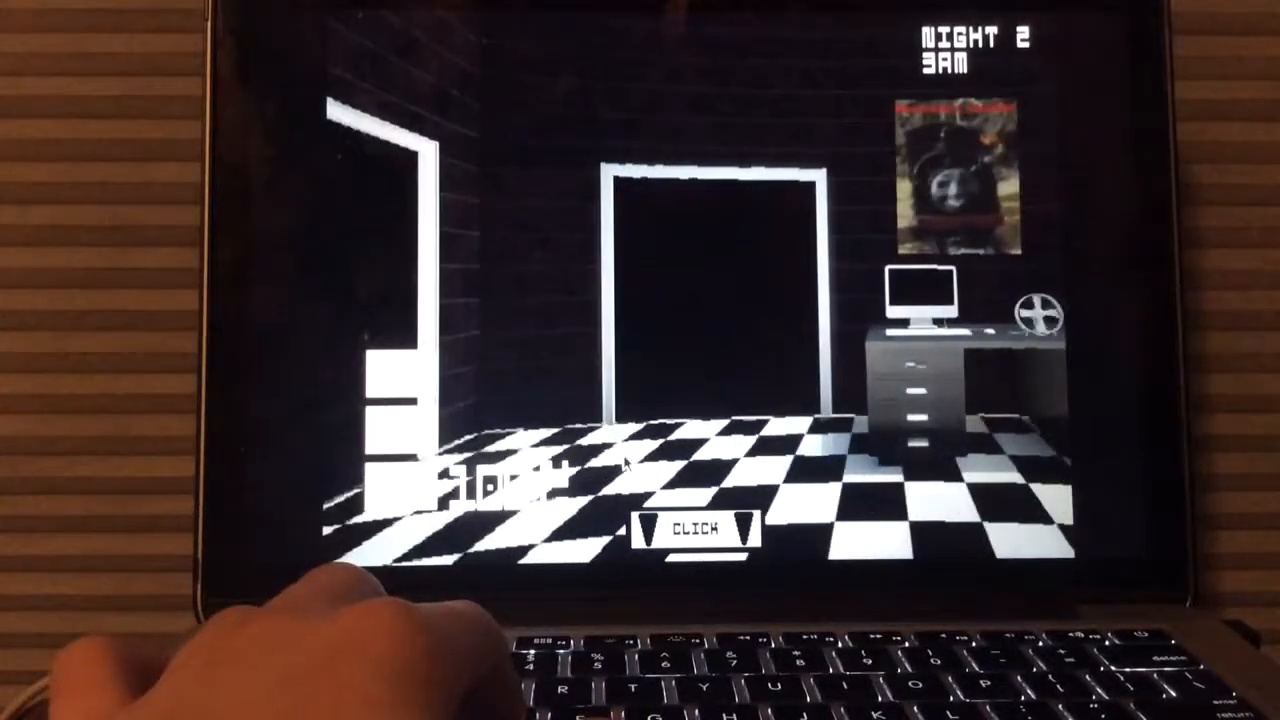
pyautogui.click(683, 505)
# Keep opening and closing the East Hallway camera until the clock reaches 4 AM
pyautogui.click(700, 530)
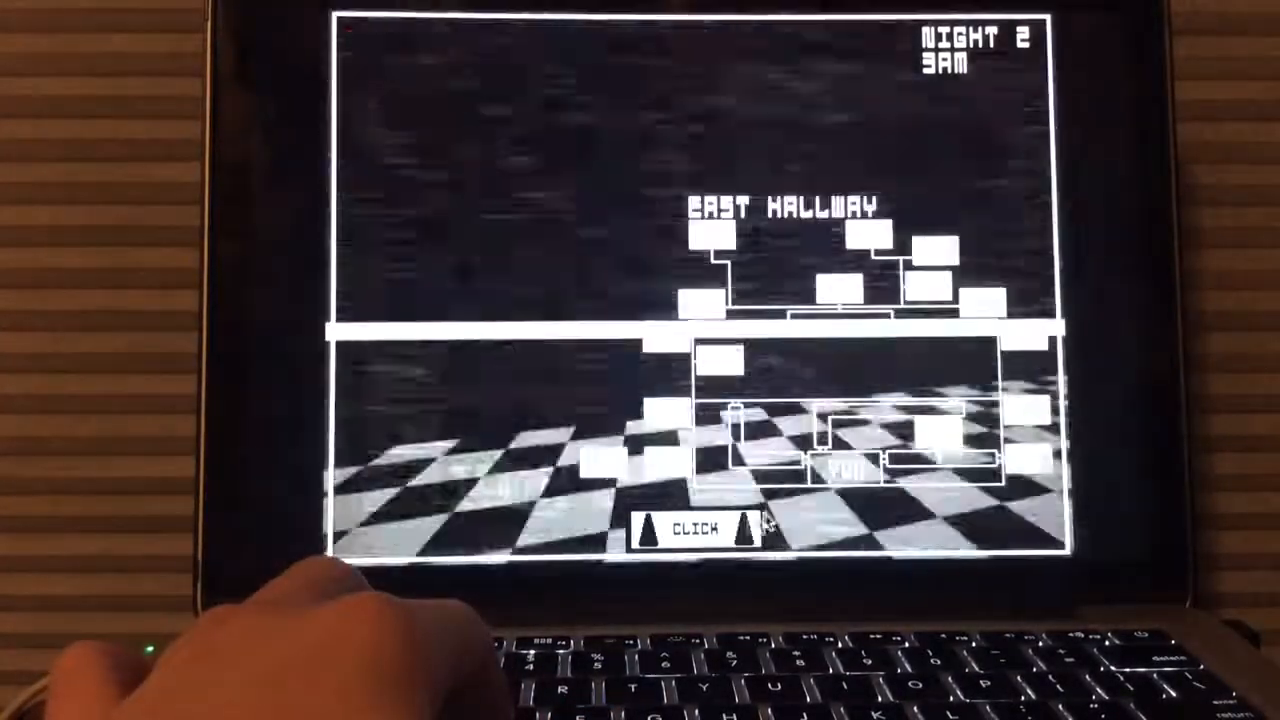
pyautogui.click(770, 520)
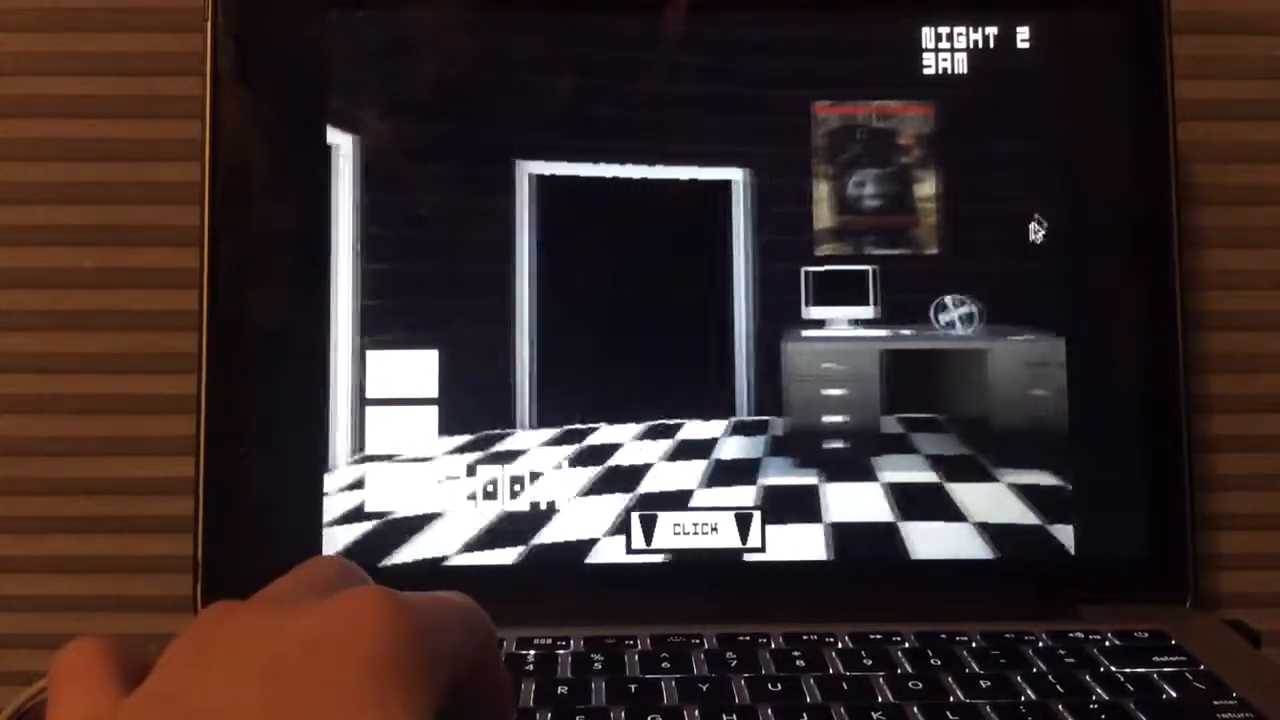
pyautogui.click(780, 530)
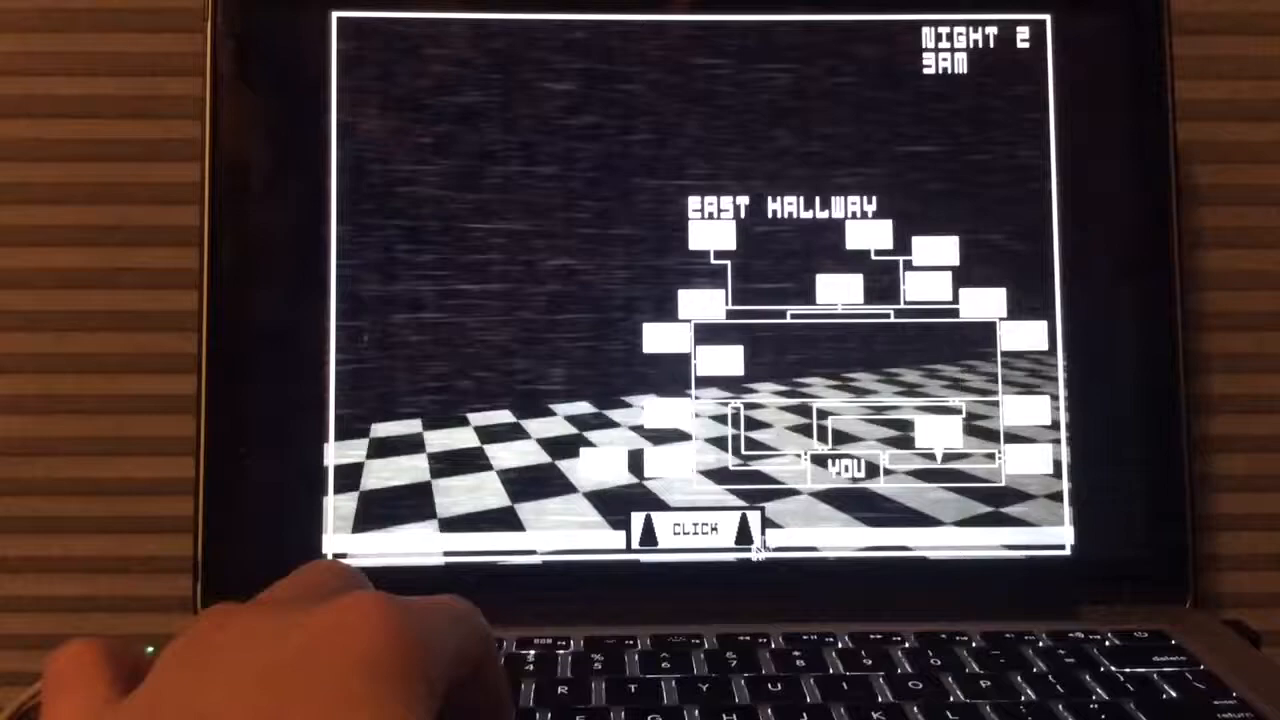
pyautogui.click(715, 528)
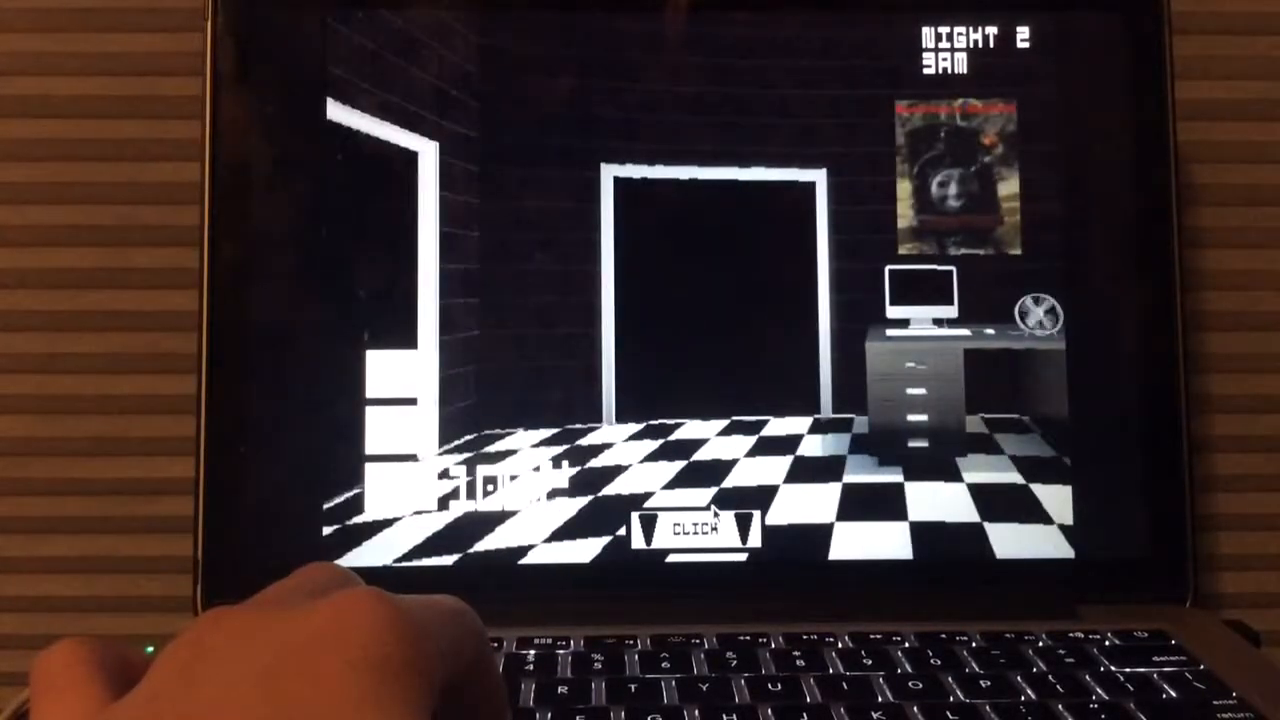
pyautogui.click(715, 525)
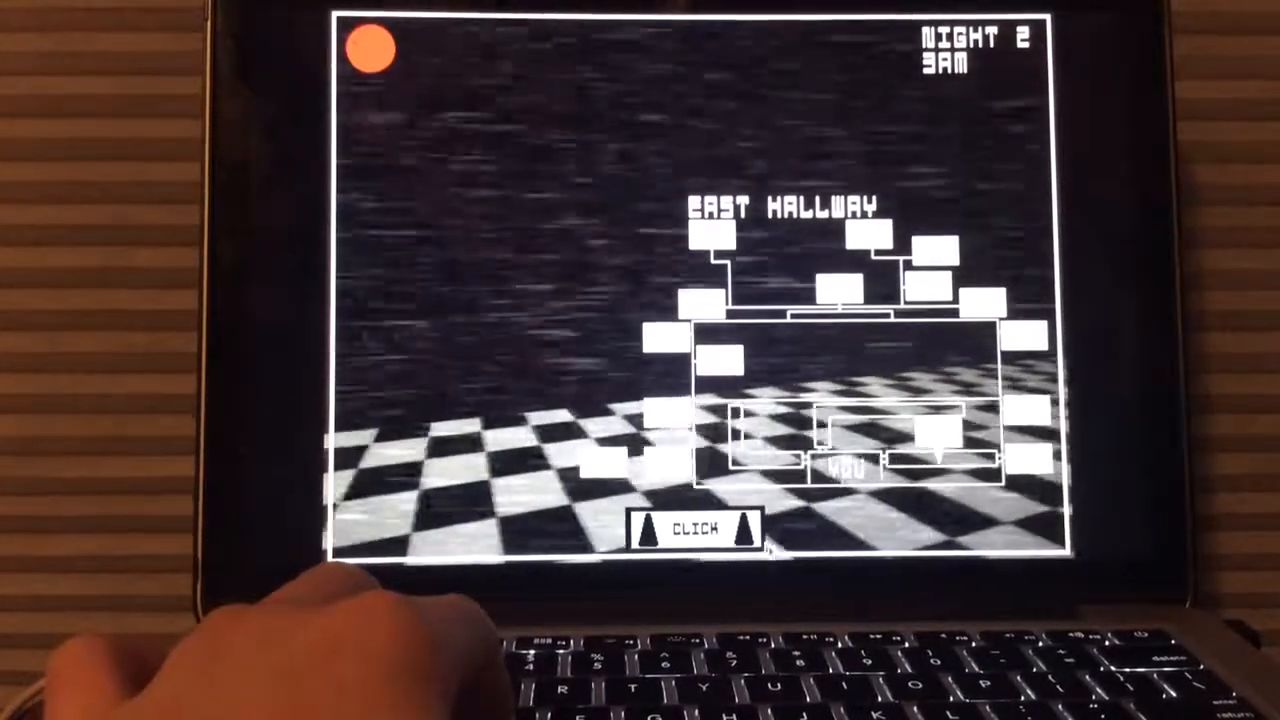
pyautogui.click(748, 530)
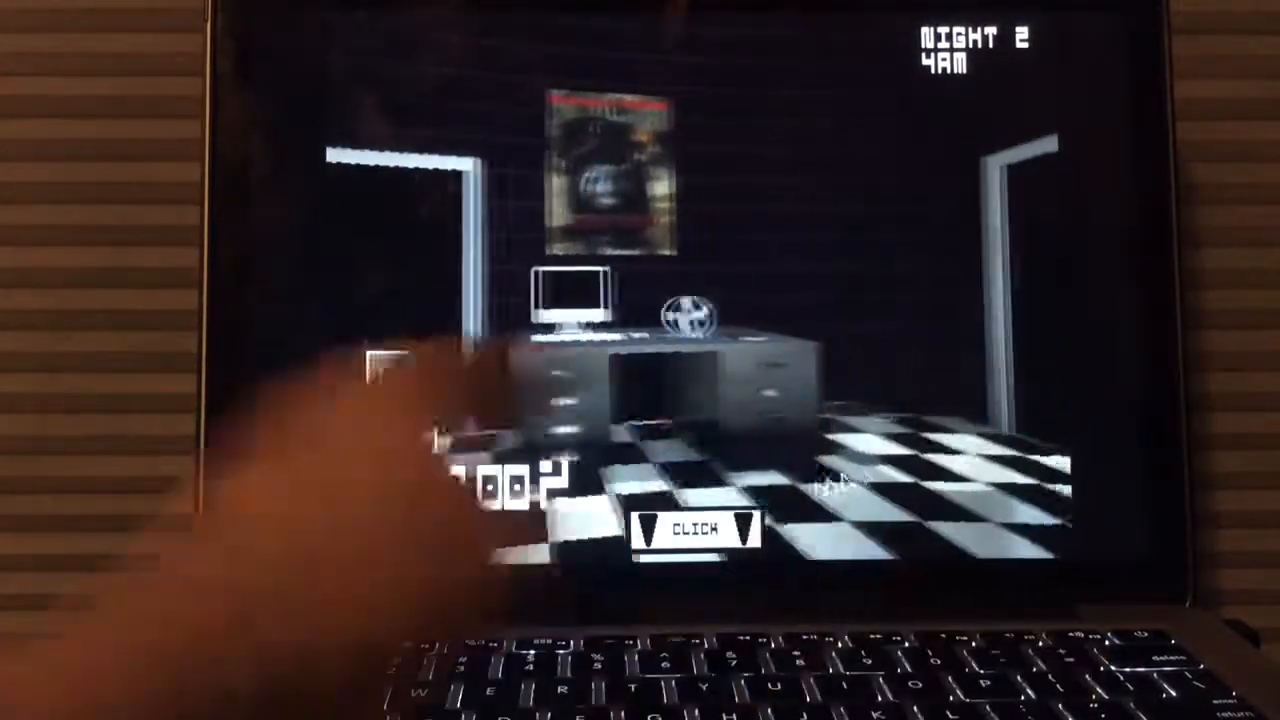
# Repeatedly raise and lower the monitor on the East Hallway feed
pyautogui.click(690, 530)
pyautogui.click(690, 530)
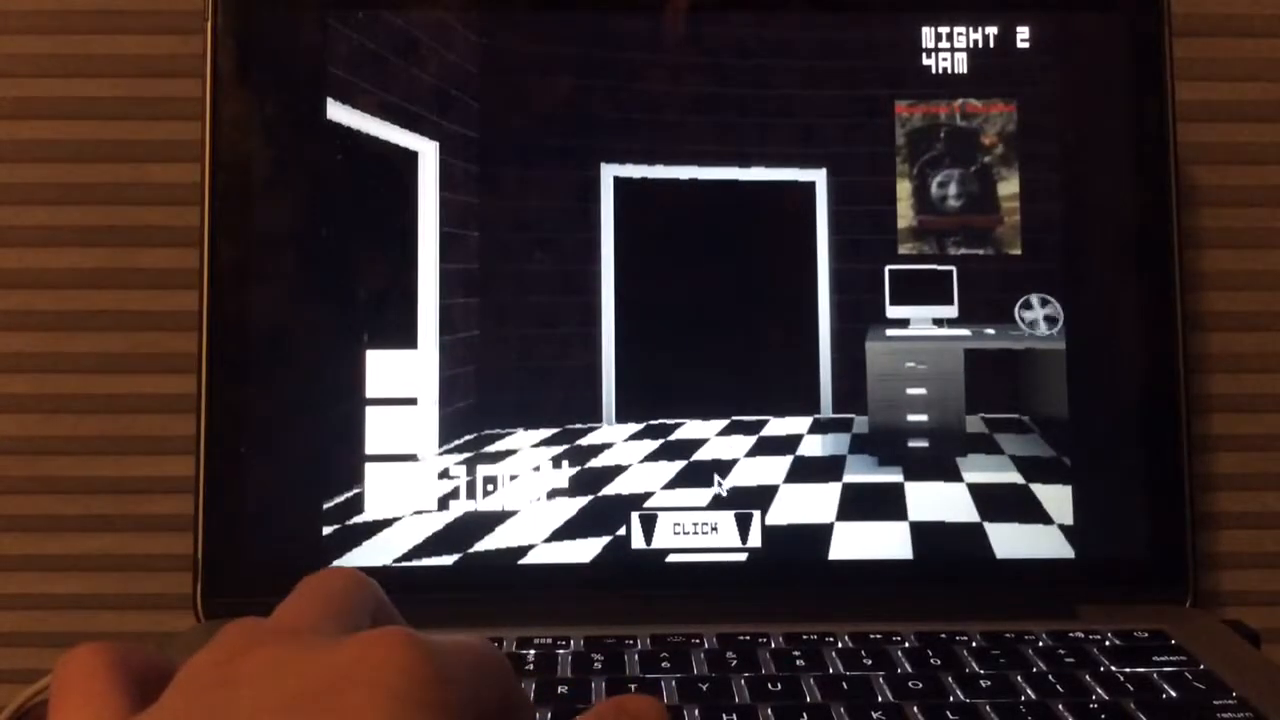
pyautogui.click(695, 530)
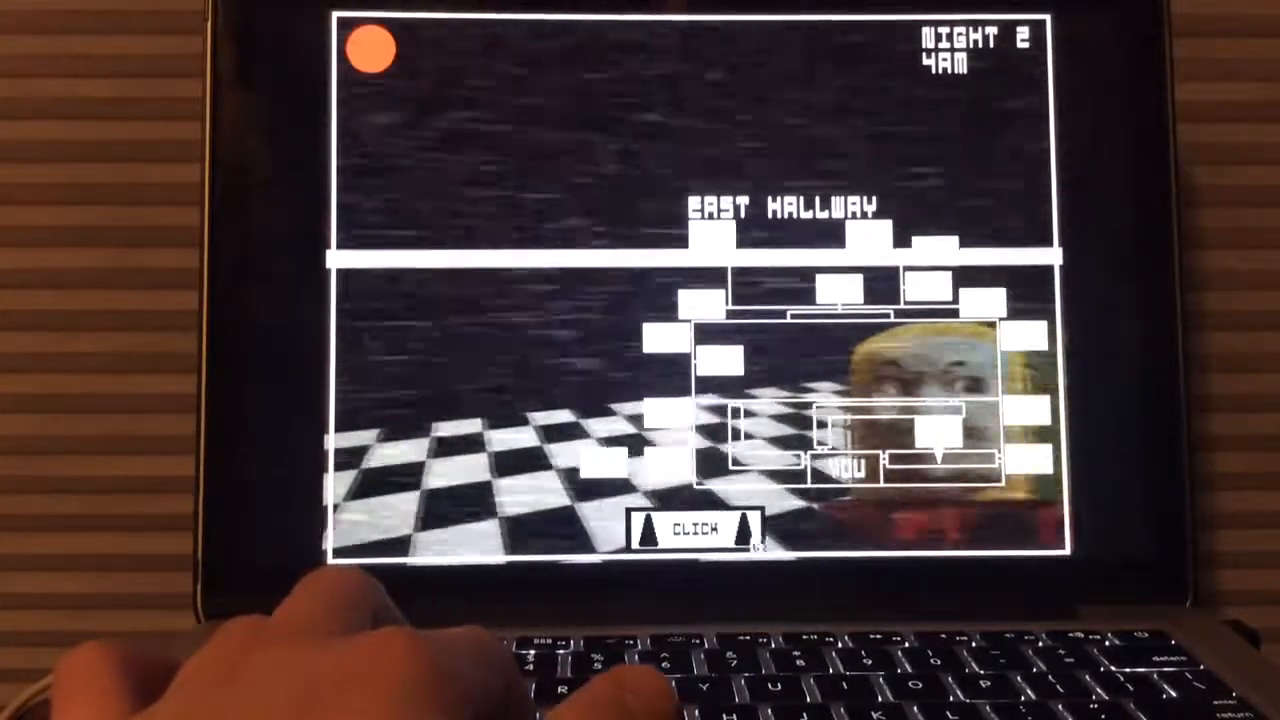
pyautogui.click(695, 530)
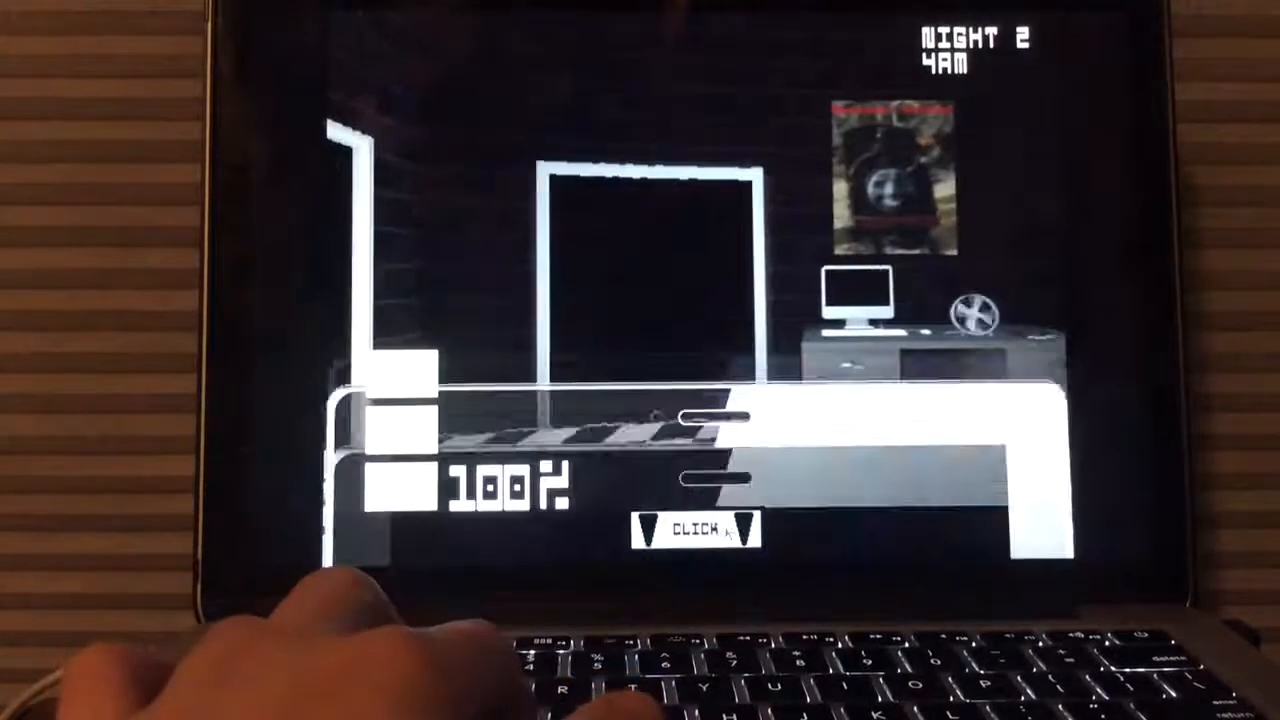
pyautogui.click(695, 530)
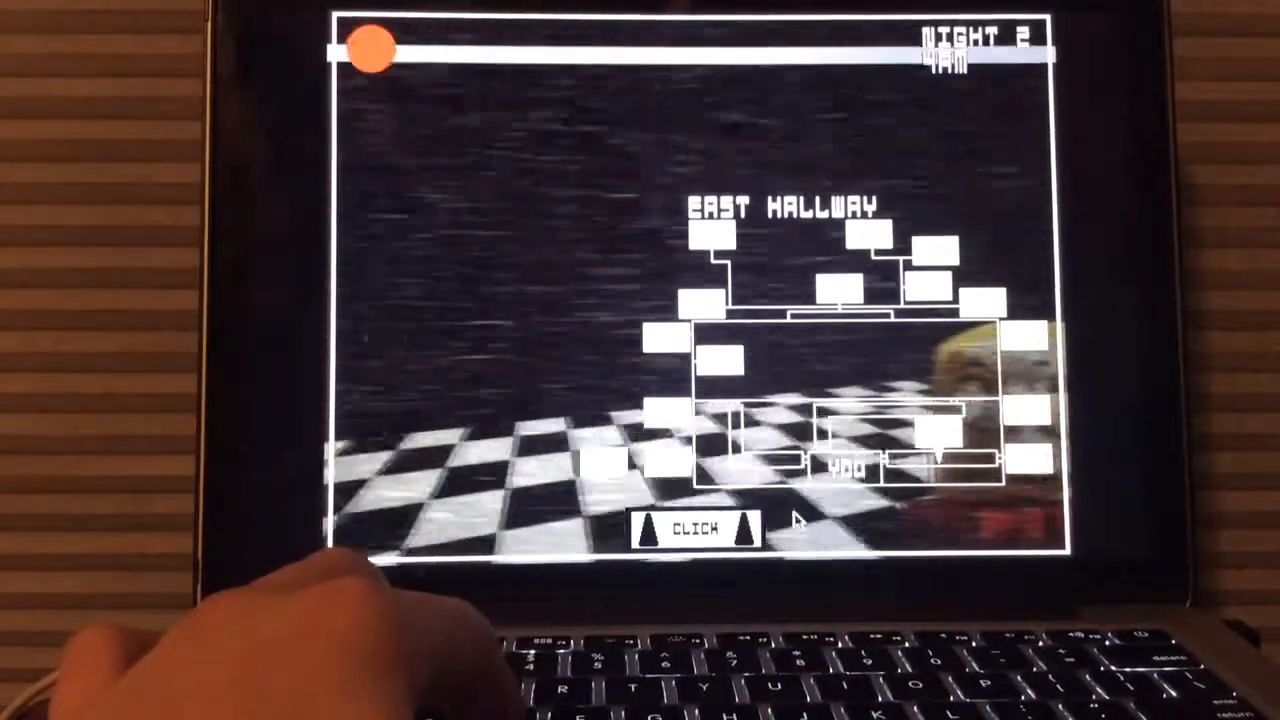
pyautogui.click(740, 533)
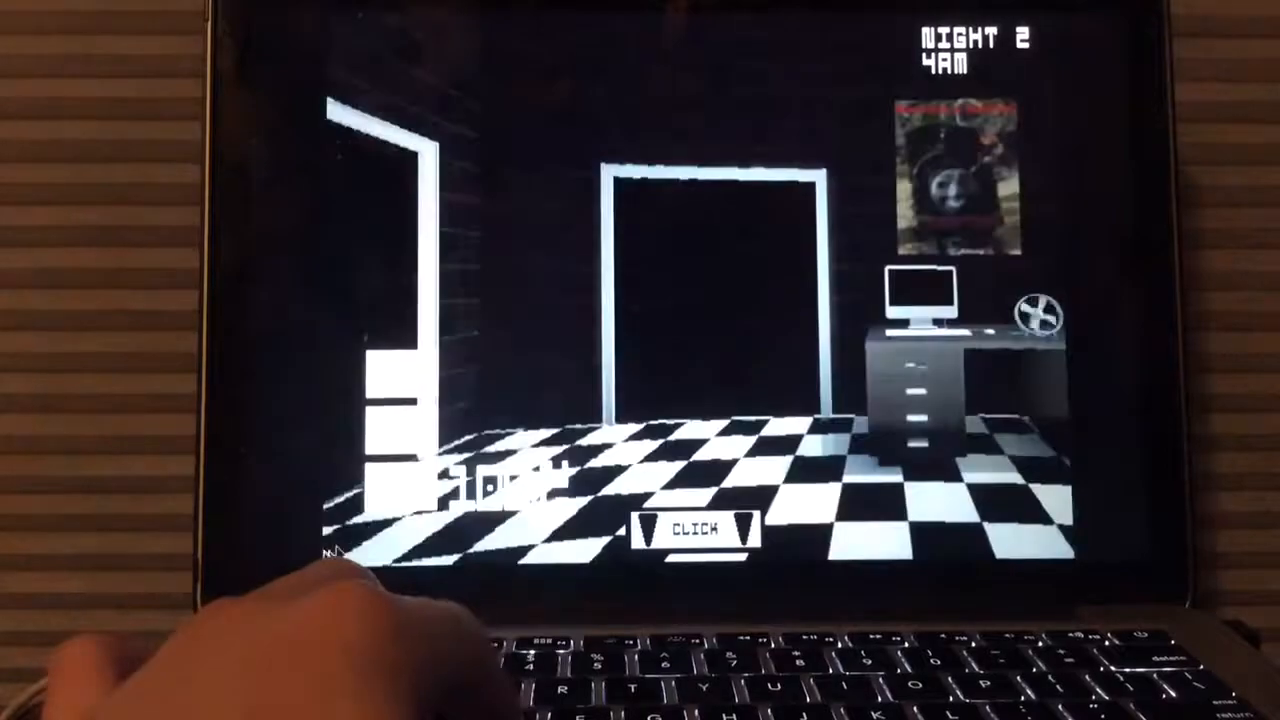
# Make a few more quick East Hallway checks, ending in the office with power at 85%
pyautogui.click(744, 520)
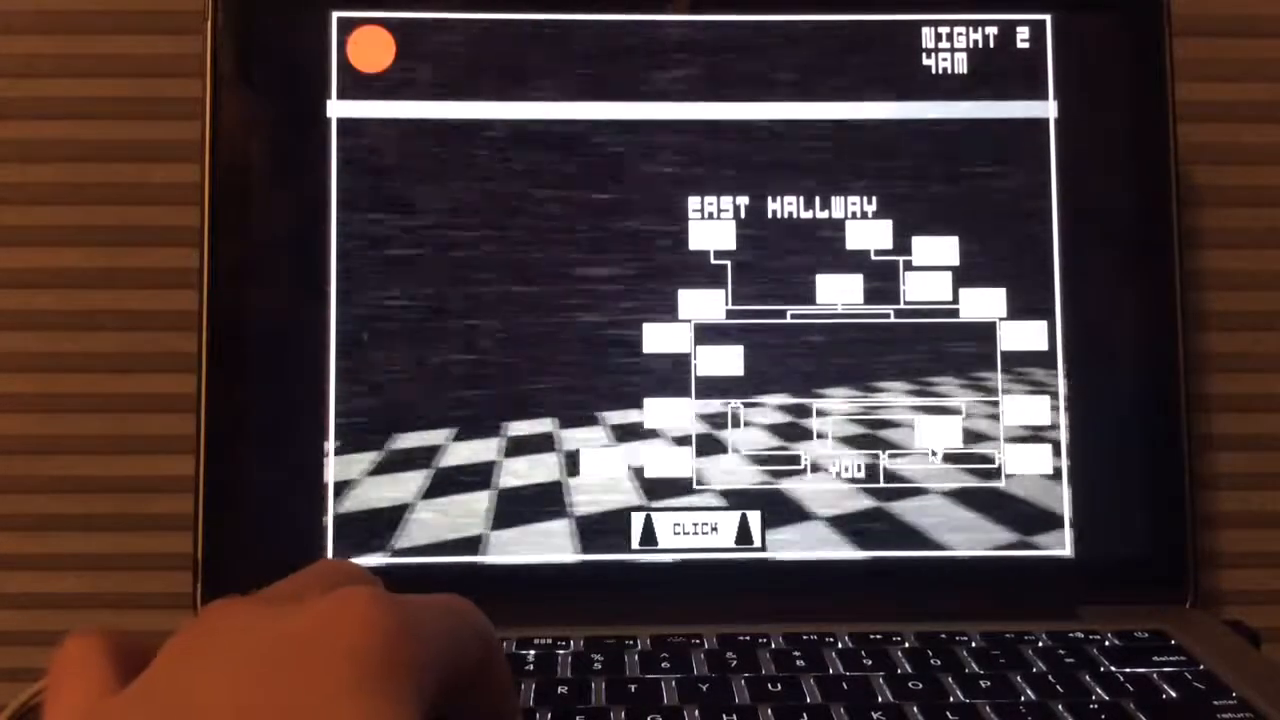
pyautogui.click(700, 530)
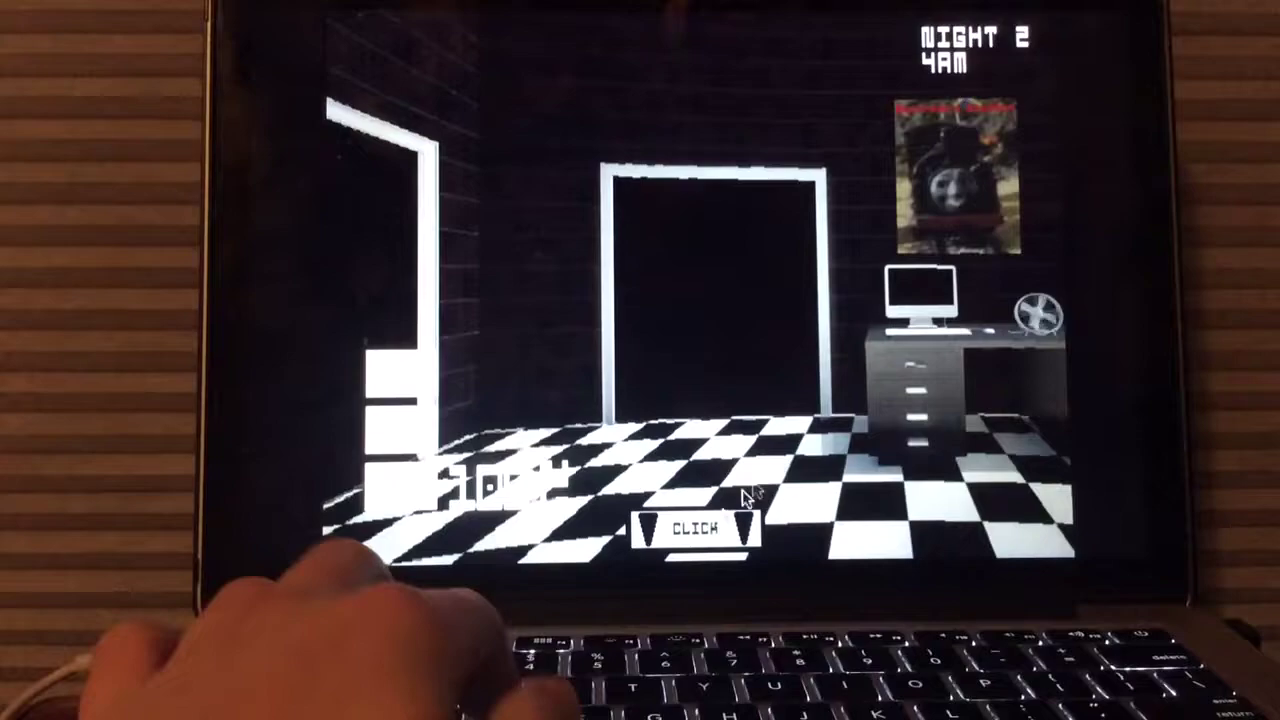
pyautogui.click(720, 528)
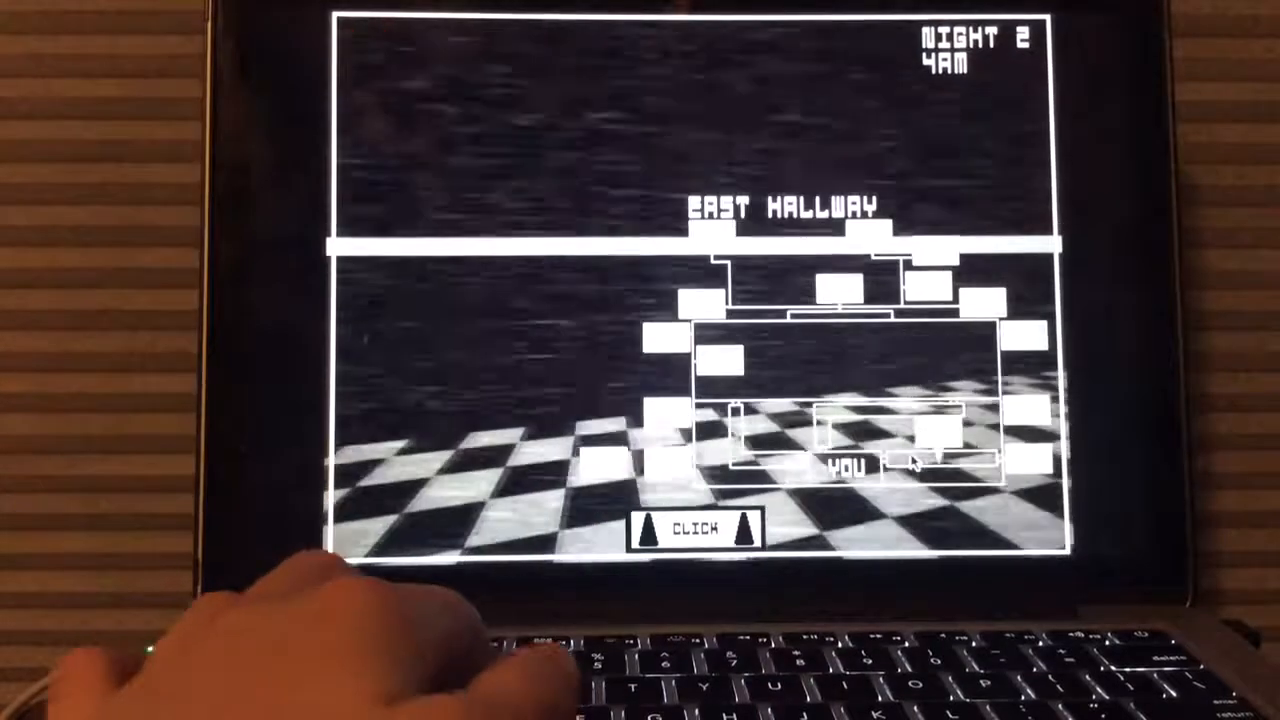
pyautogui.click(720, 528)
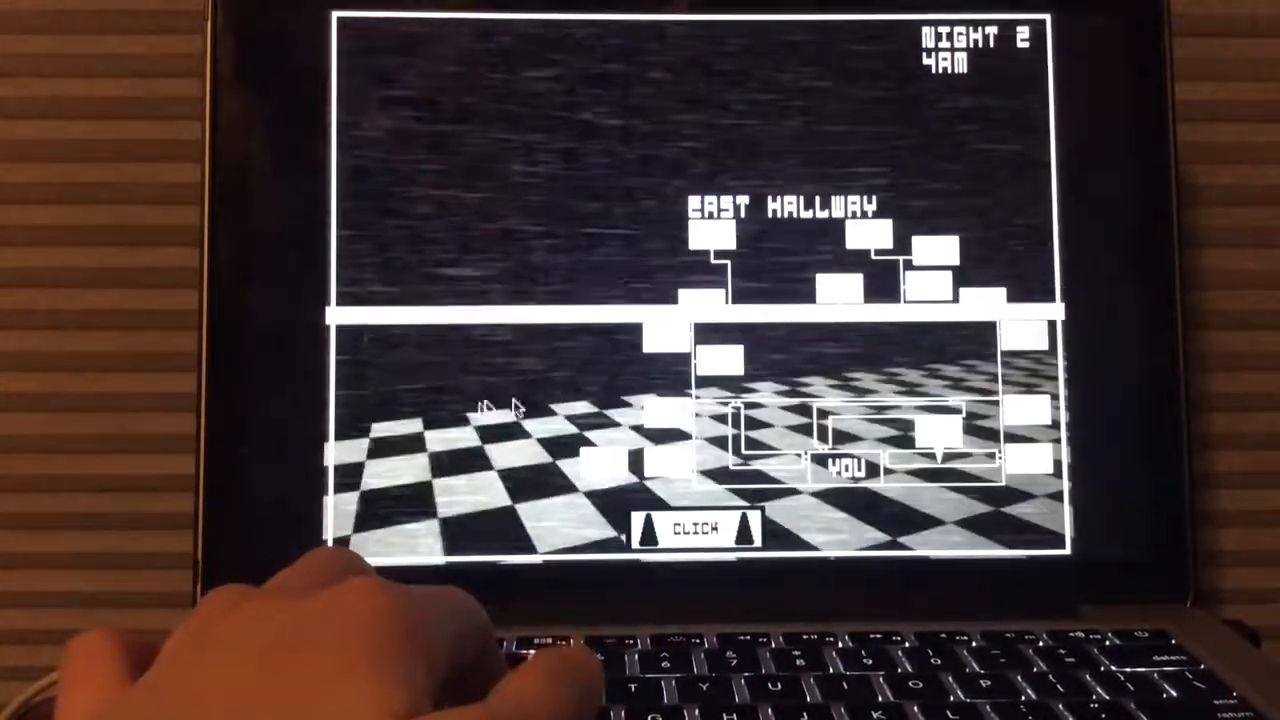
pyautogui.click(700, 528)
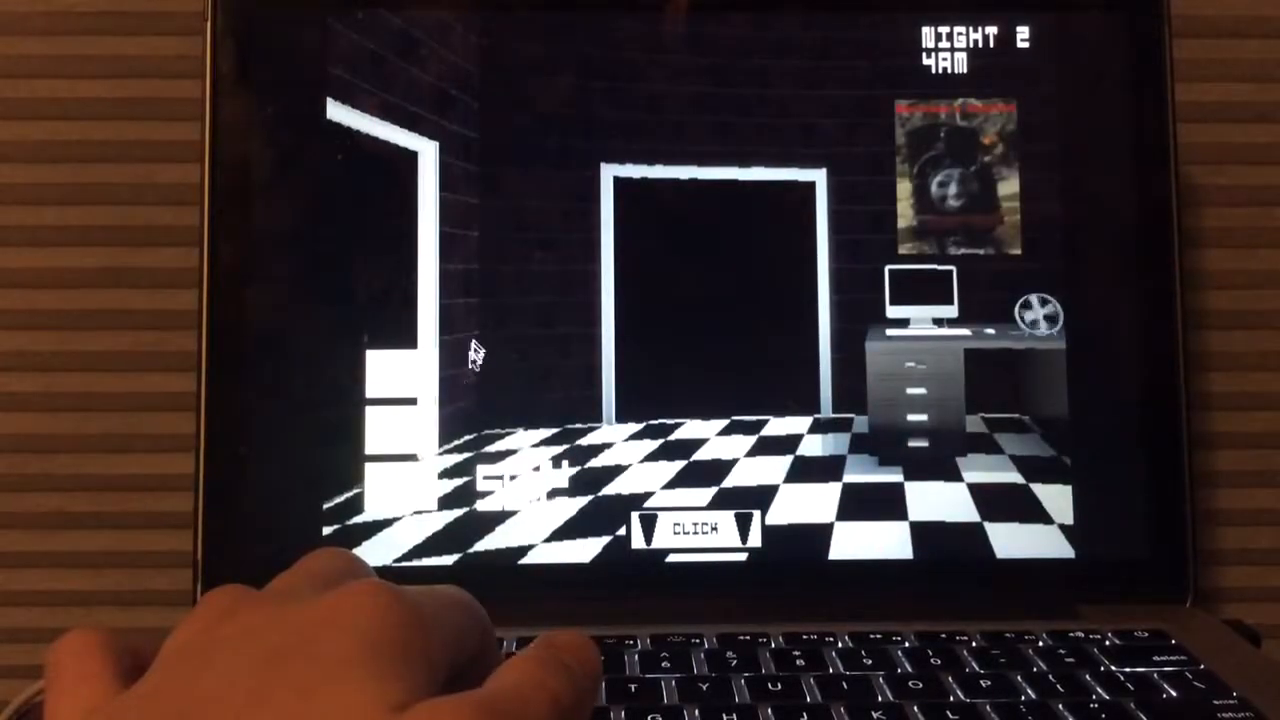
# Refill power to 100% via the left panel, checking East Hallway on the monitor in between
pyautogui.click(700, 530)
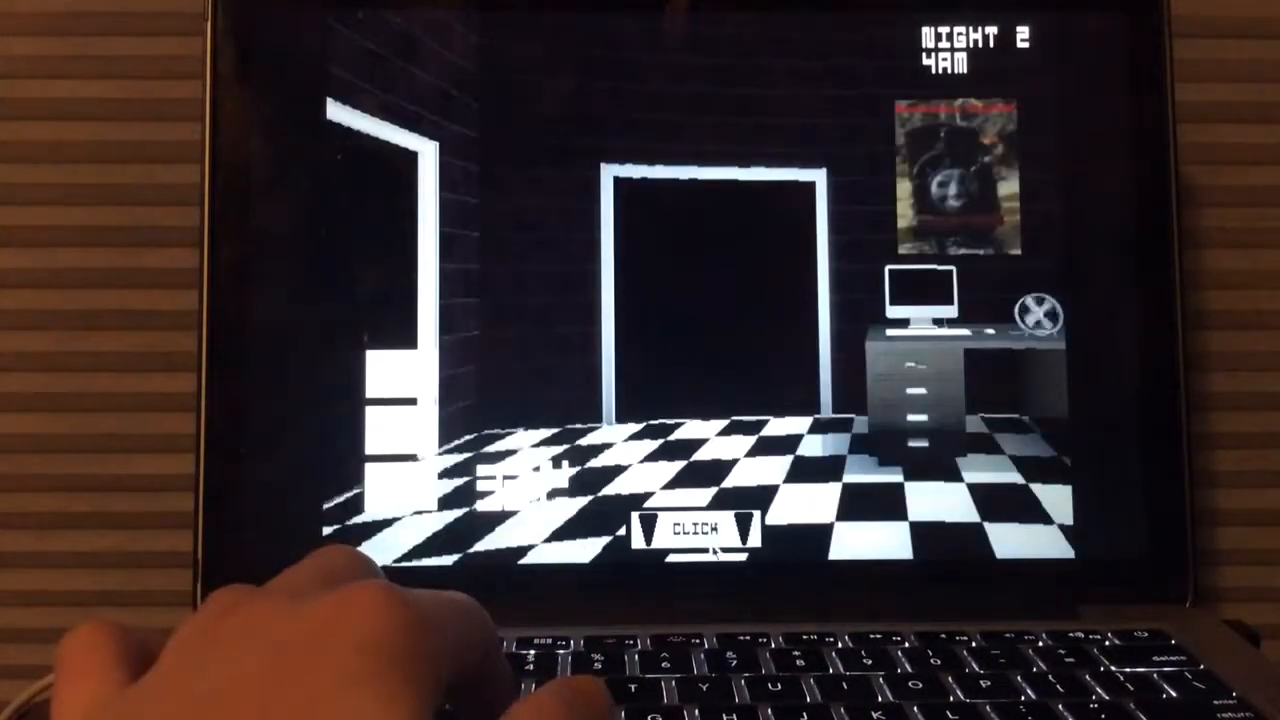
pyautogui.click(710, 535)
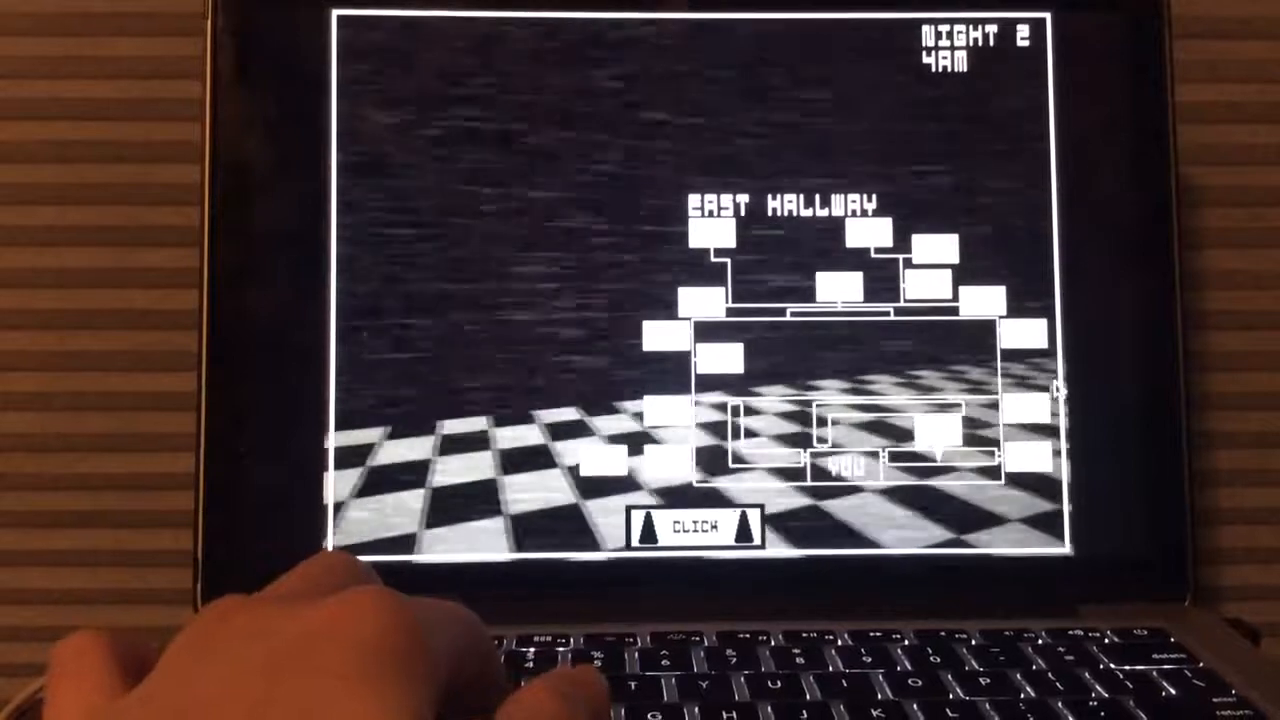
pyautogui.click(648, 535)
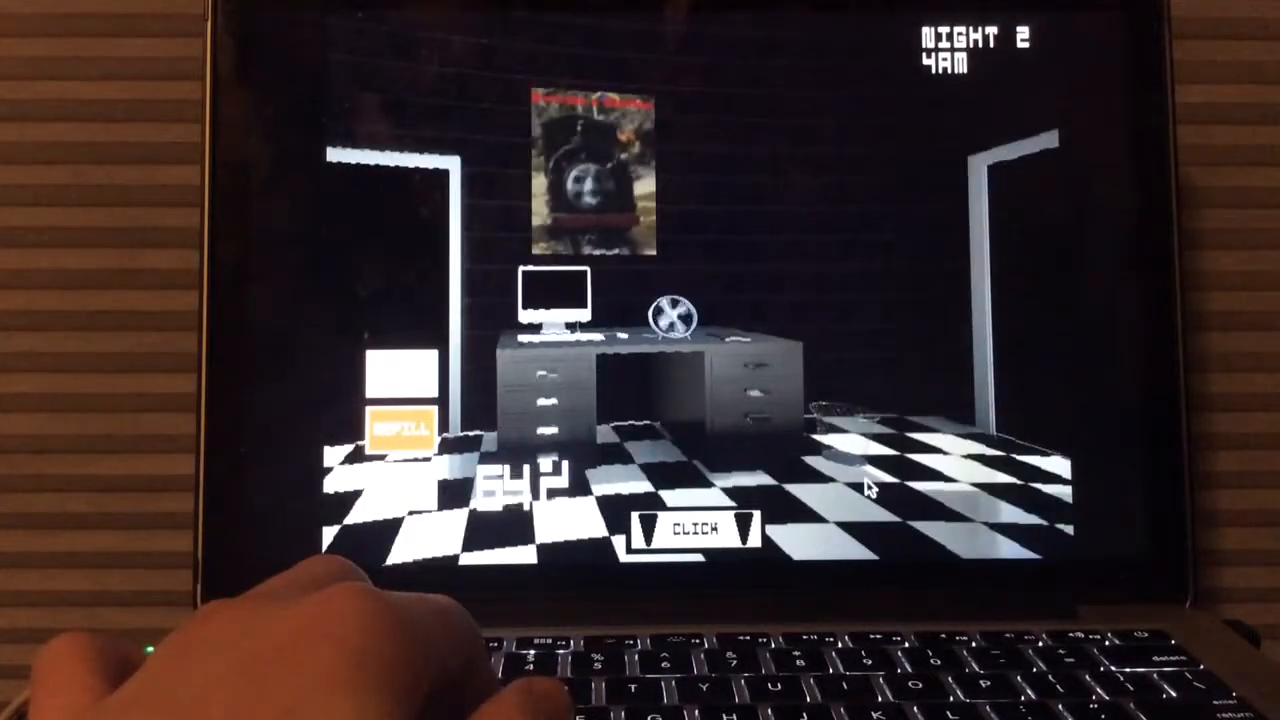
pyautogui.click(745, 535)
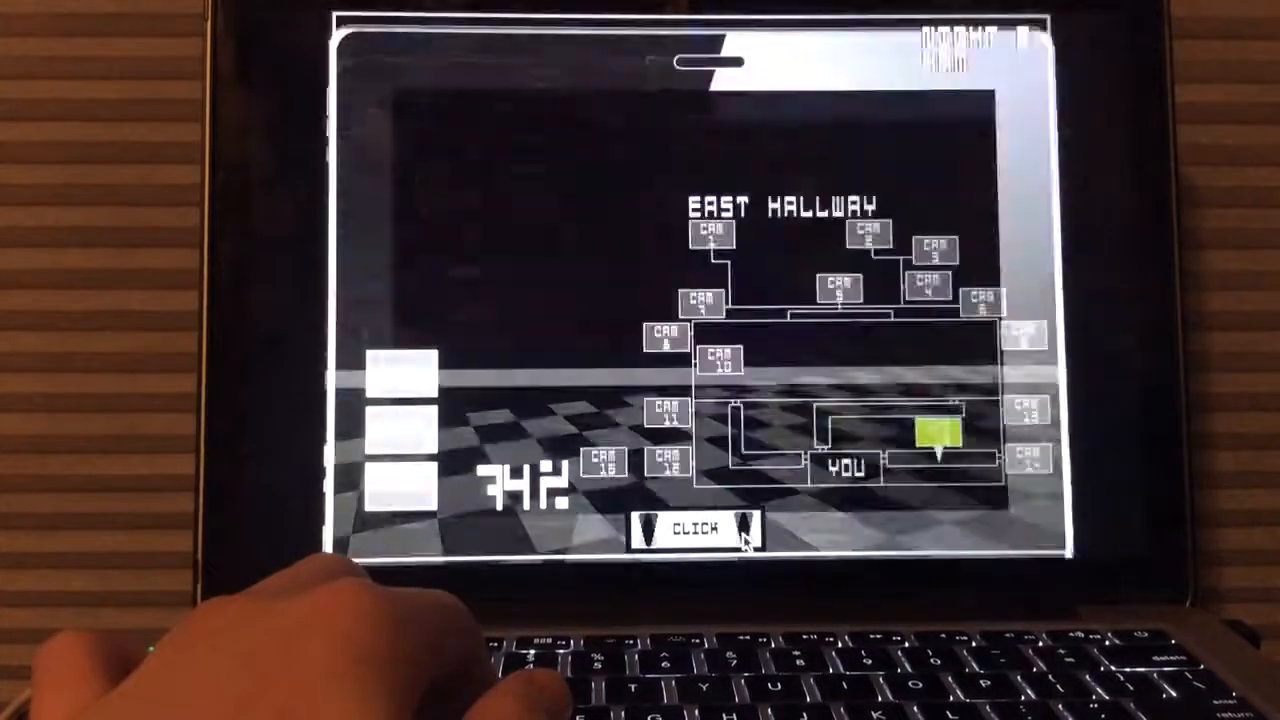
pyautogui.click(745, 535)
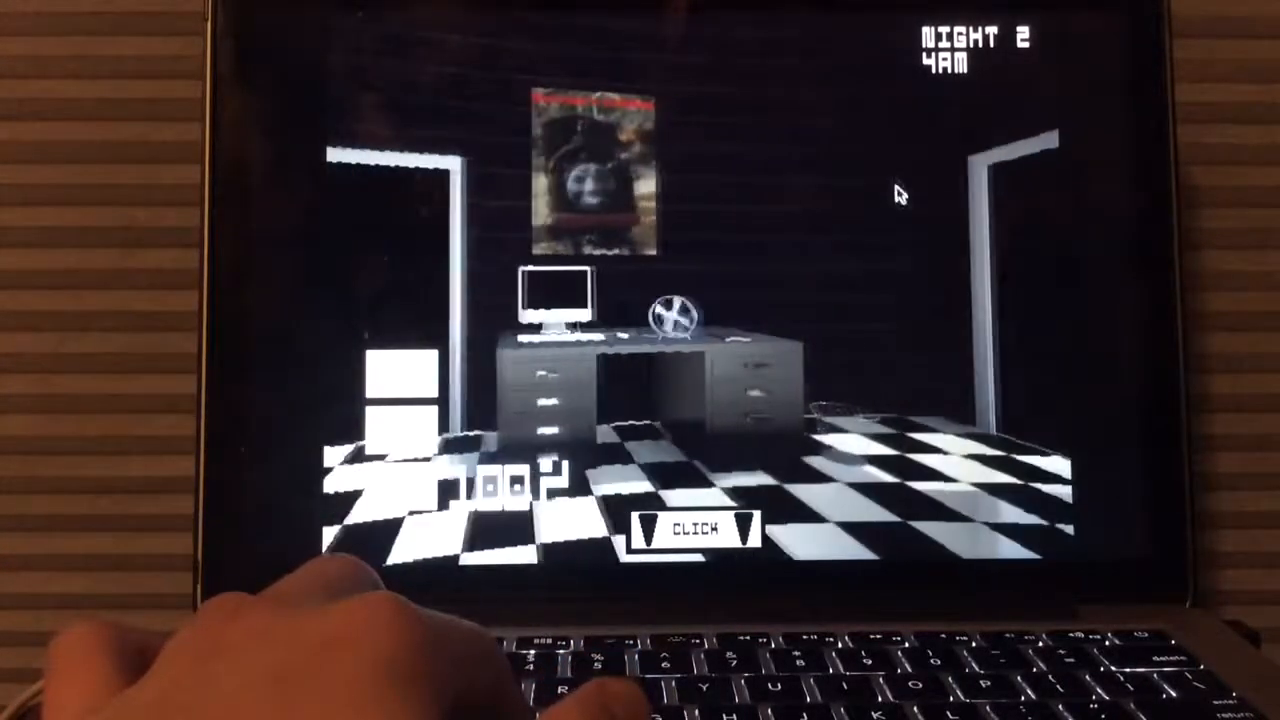
# Raise the monitor to glance at East Hallway as 5 AM arrives, then lower it
pyautogui.click(660, 530)
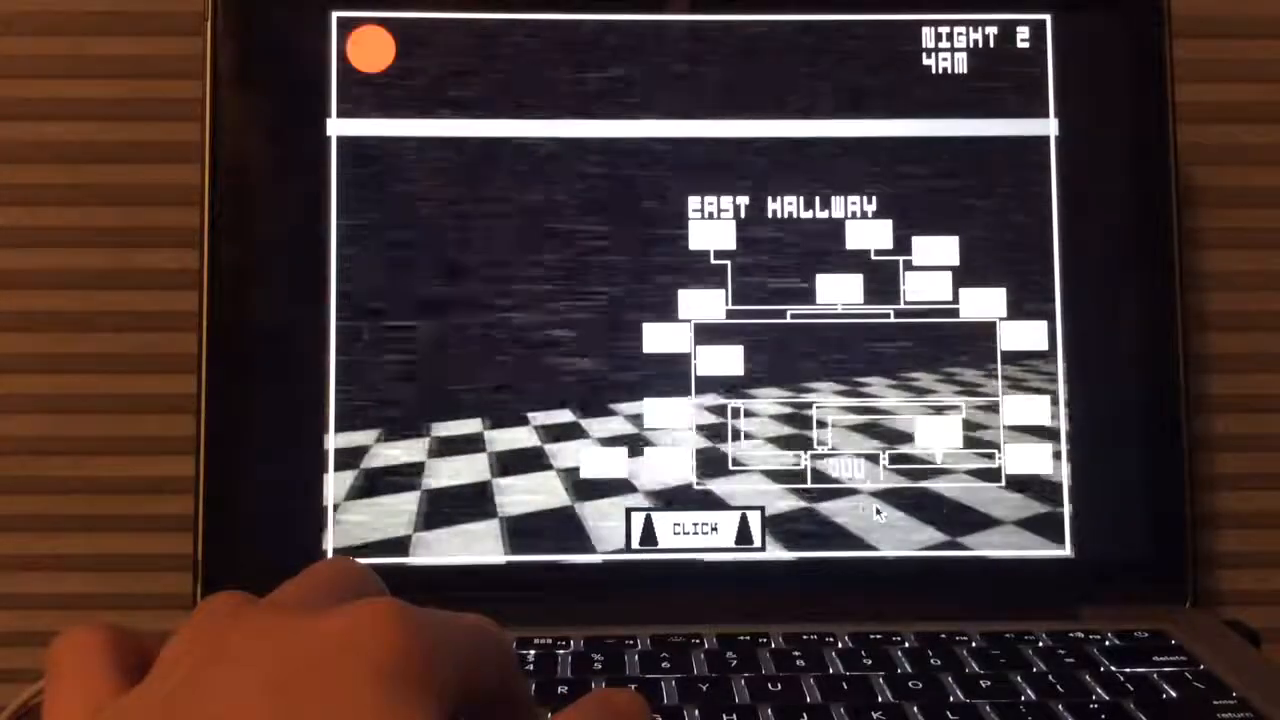
pyautogui.click(660, 530)
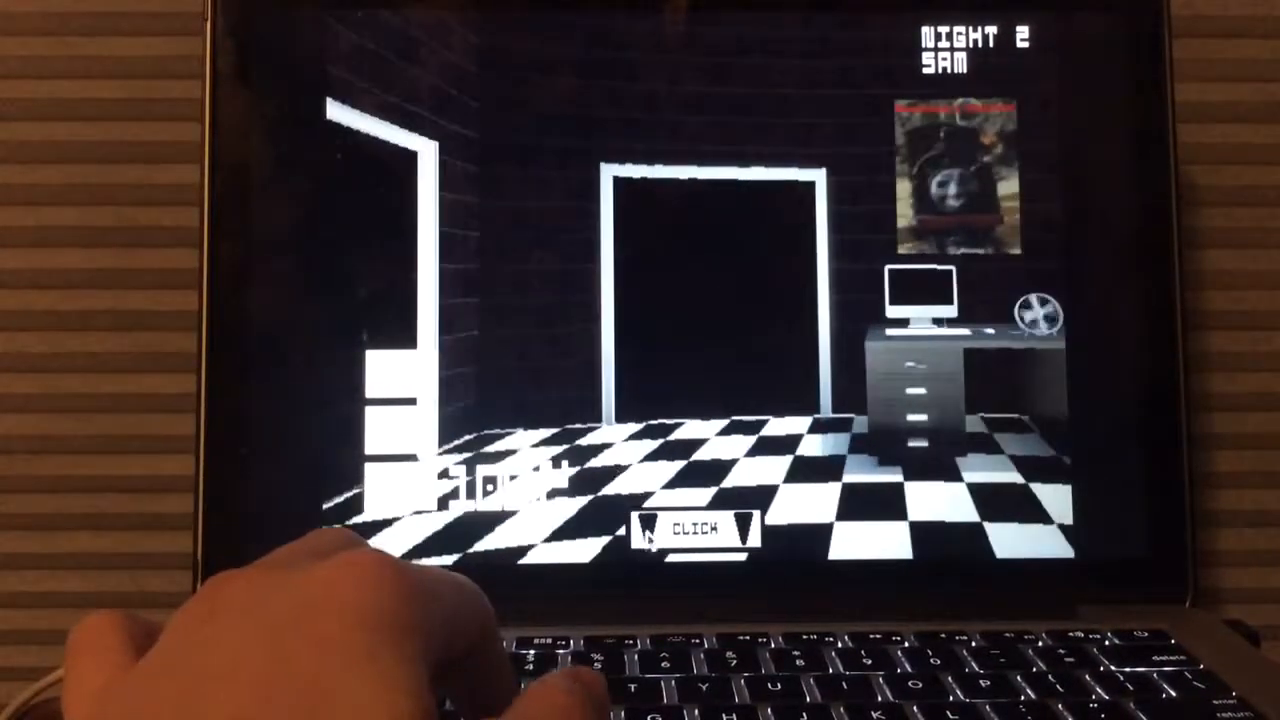
# Flip the monitor up and down several times, rechecking the East Hallway camera at 5 AM
pyautogui.click(640, 530)
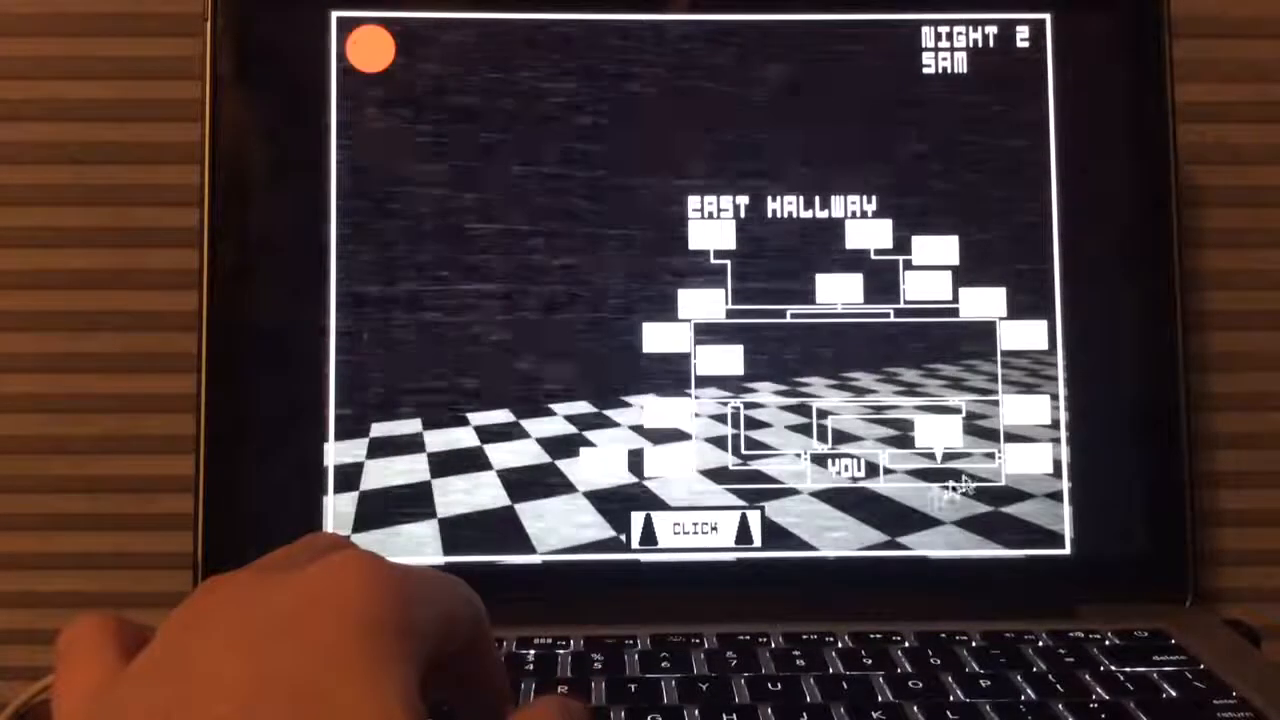
pyautogui.click(740, 535)
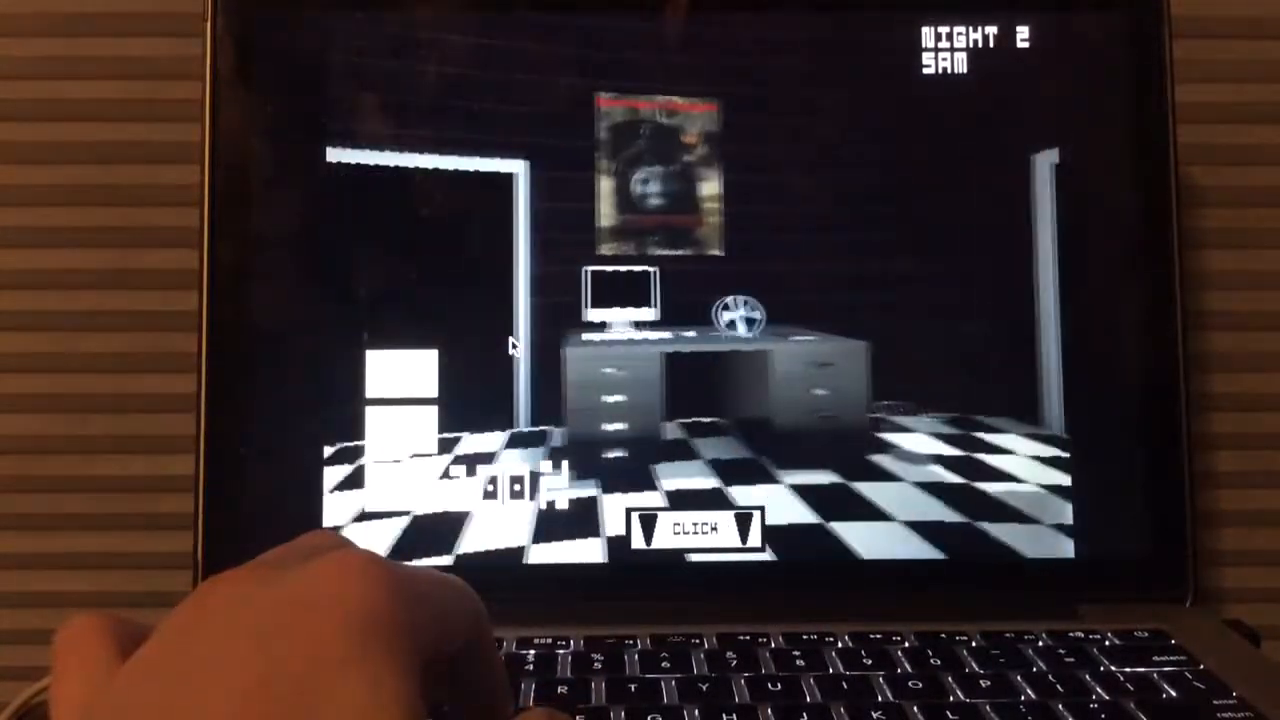
pyautogui.click(740, 530)
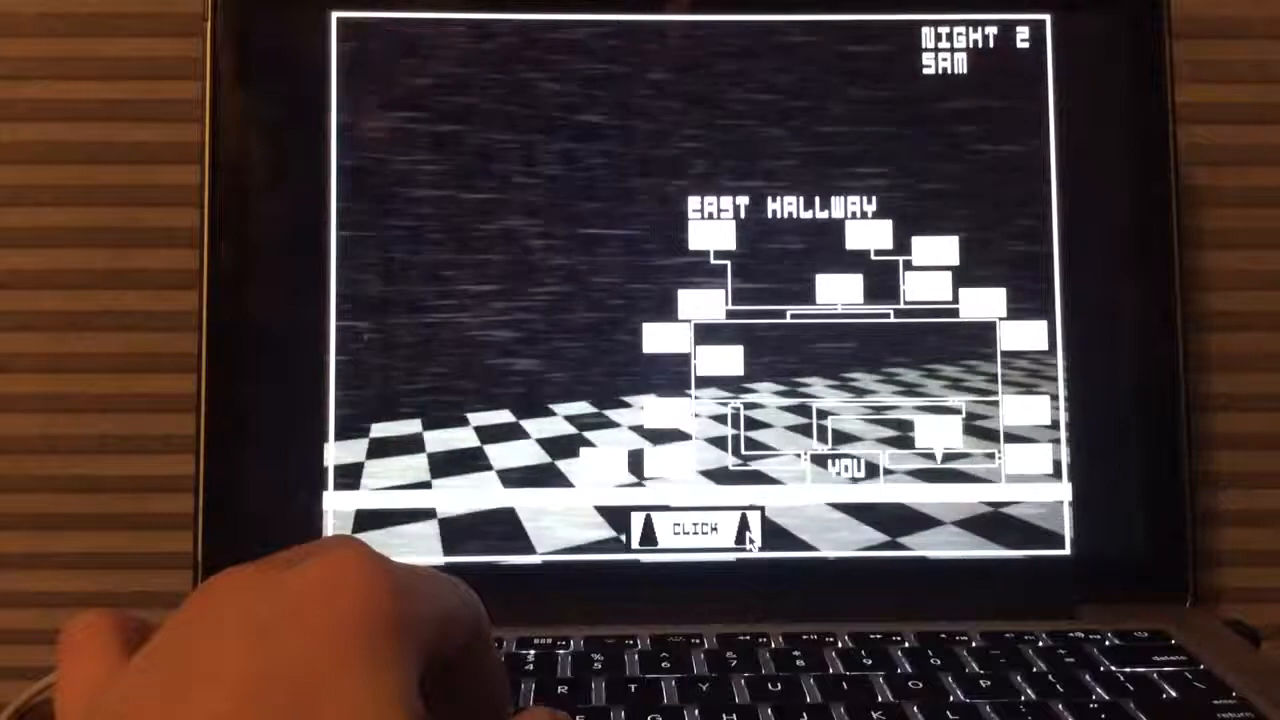
pyautogui.click(740, 530)
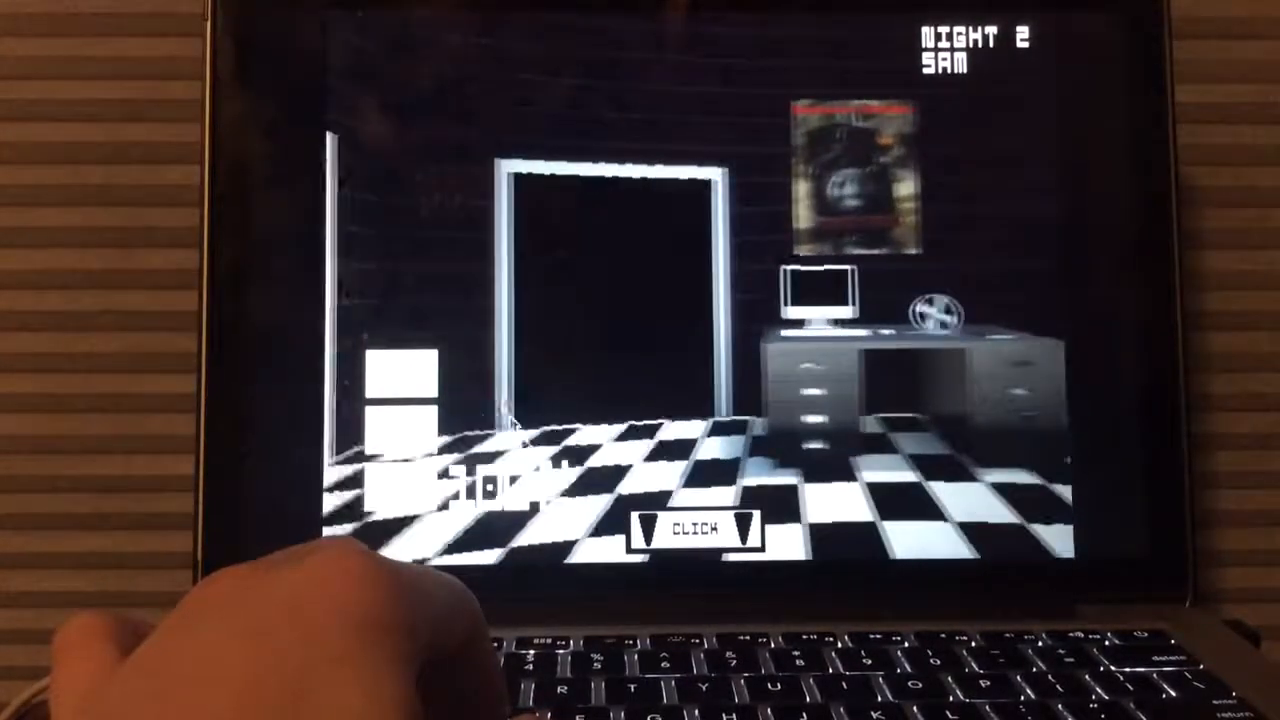
pyautogui.click(690, 535)
pyautogui.click(690, 535)
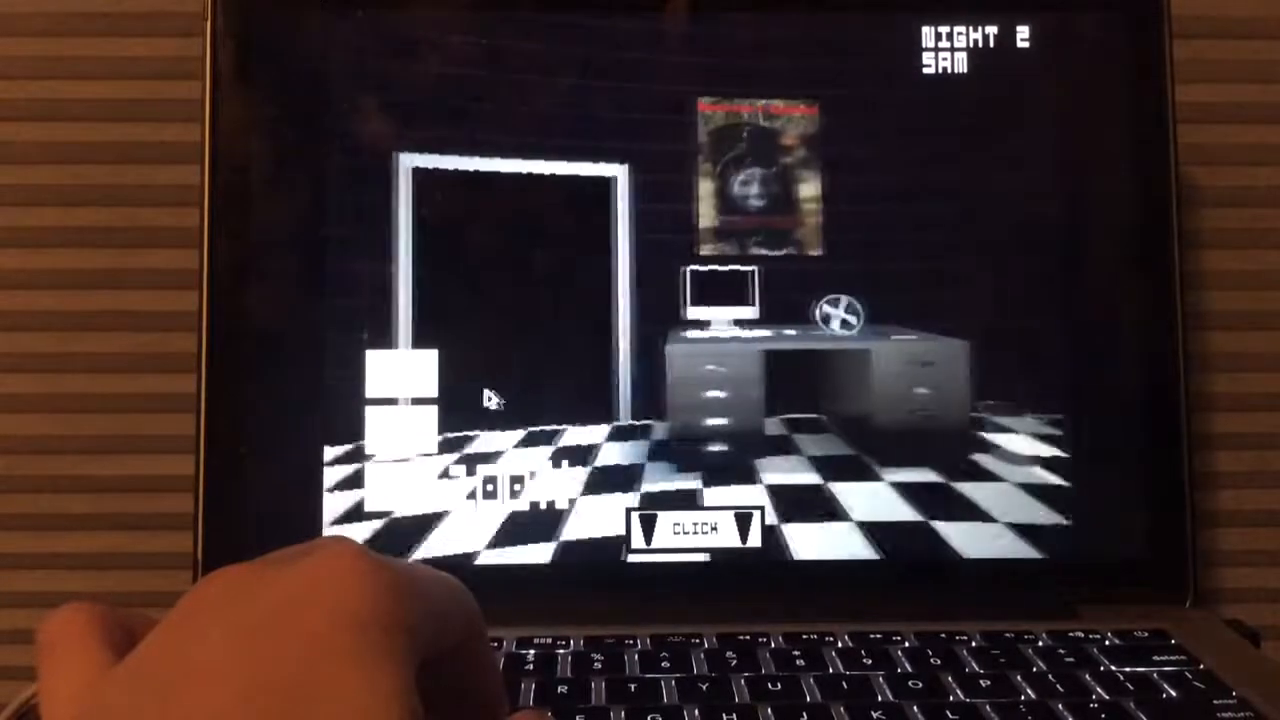
# Study the hallway feed and camera map, then return to the empty office with power at 100%
pyautogui.click(690, 530)
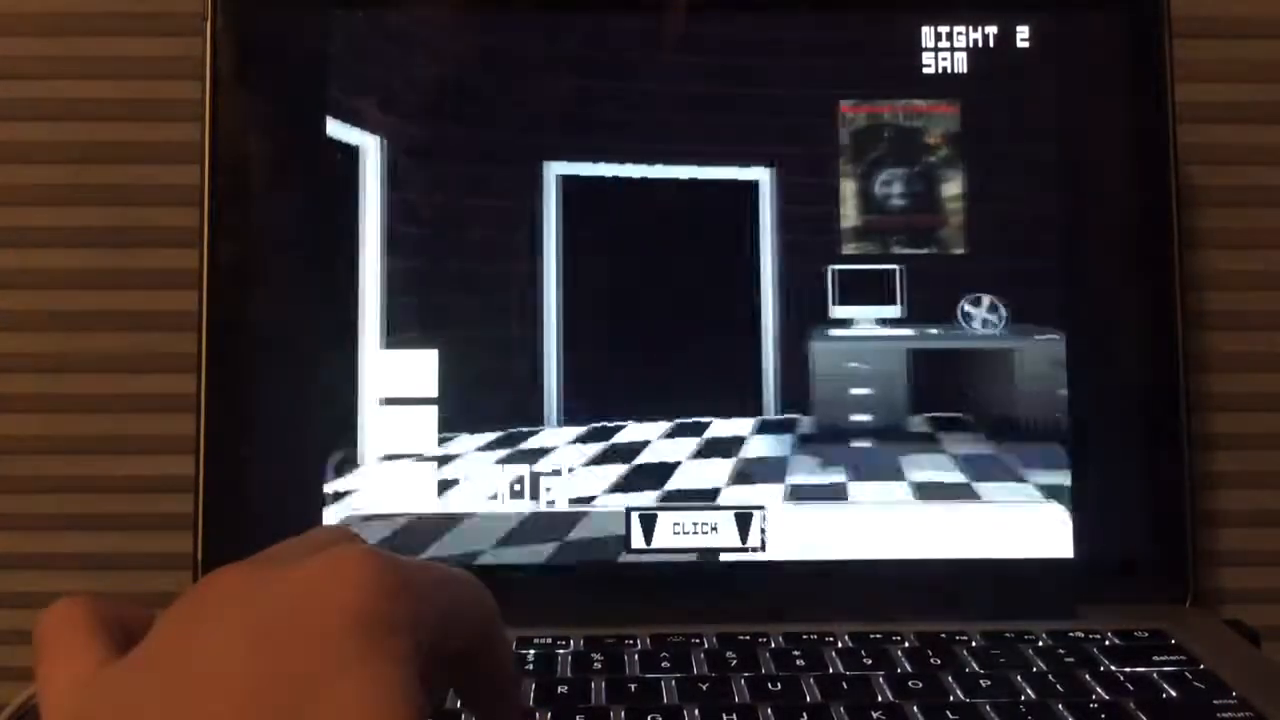
pyautogui.click(695, 530)
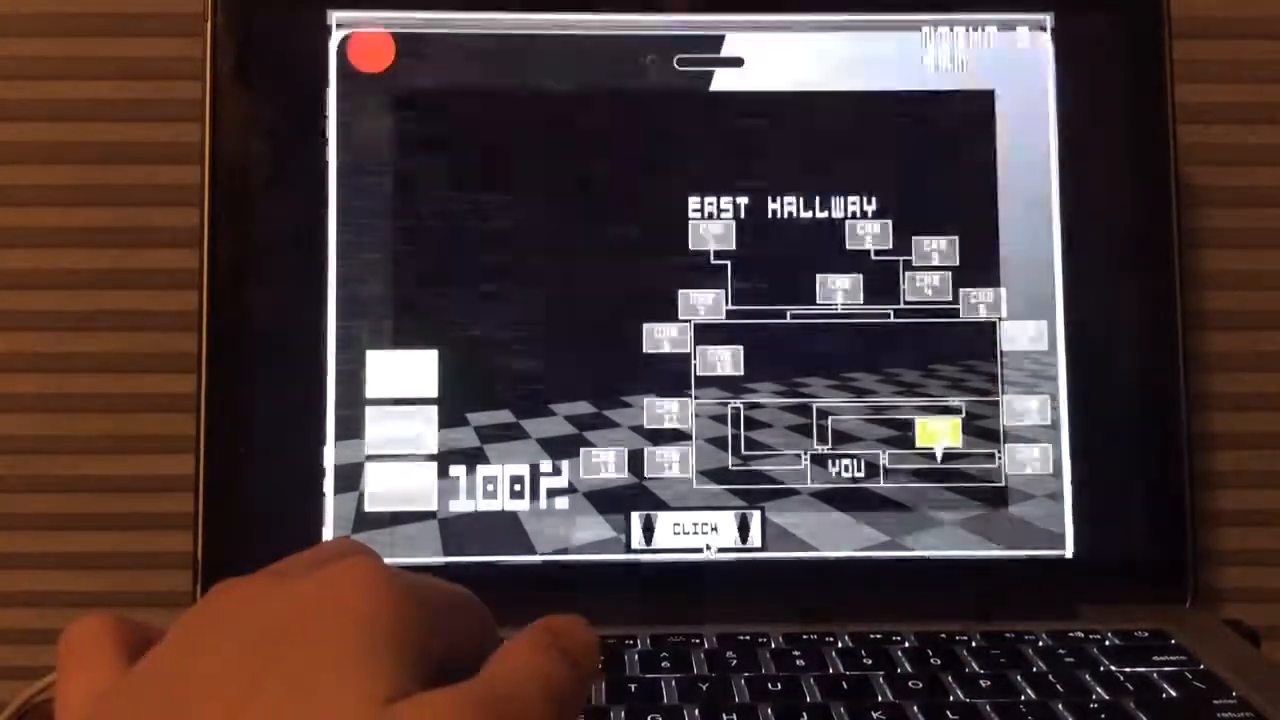
pyautogui.click(695, 530)
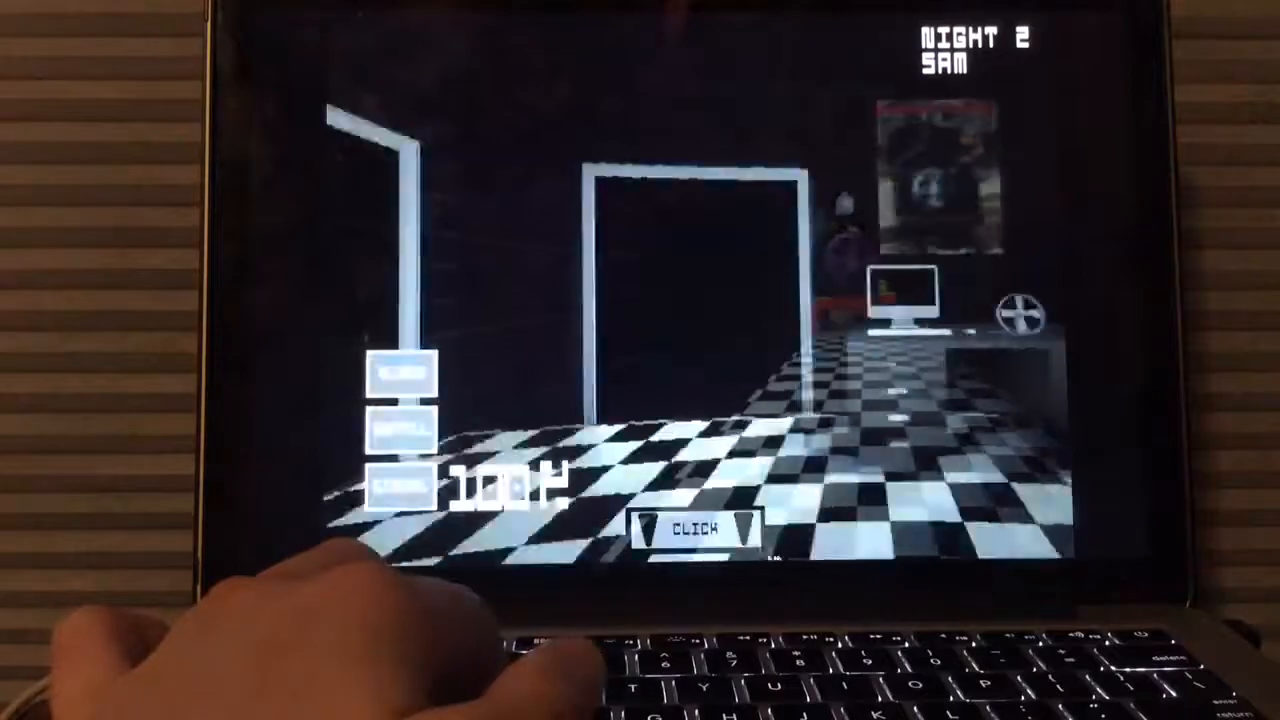
pyautogui.click(741, 529)
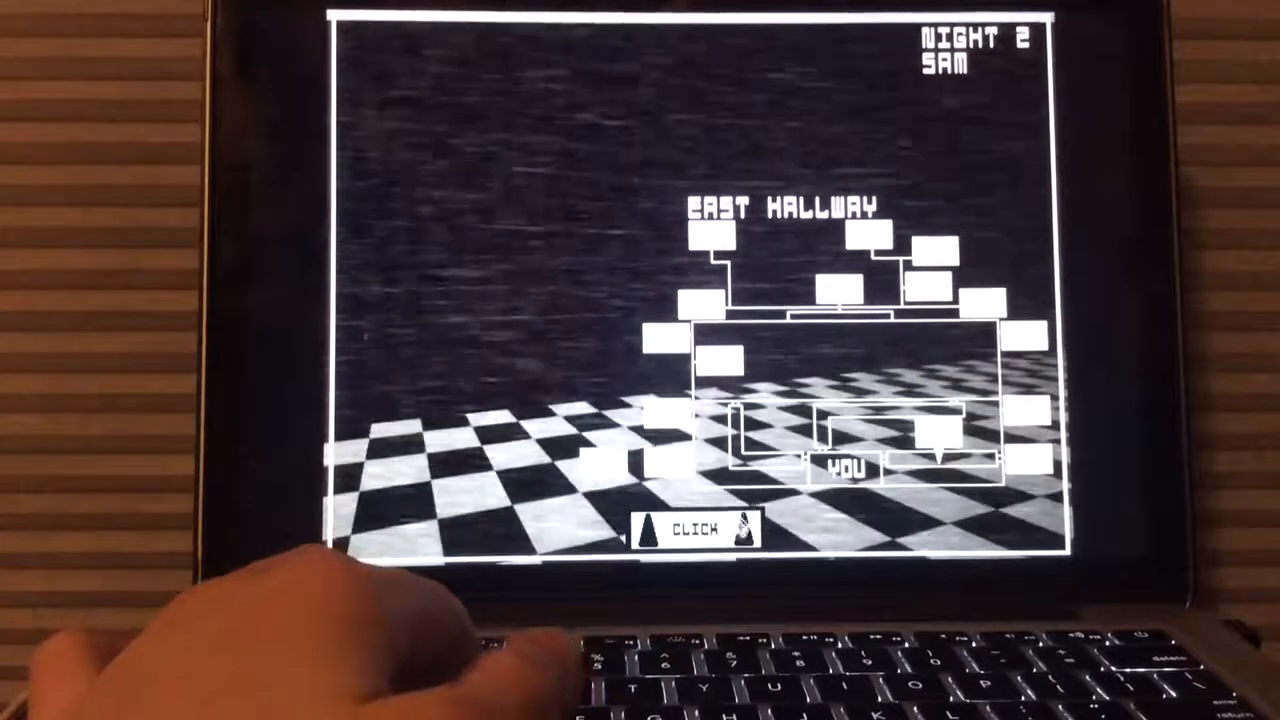
pyautogui.click(743, 527)
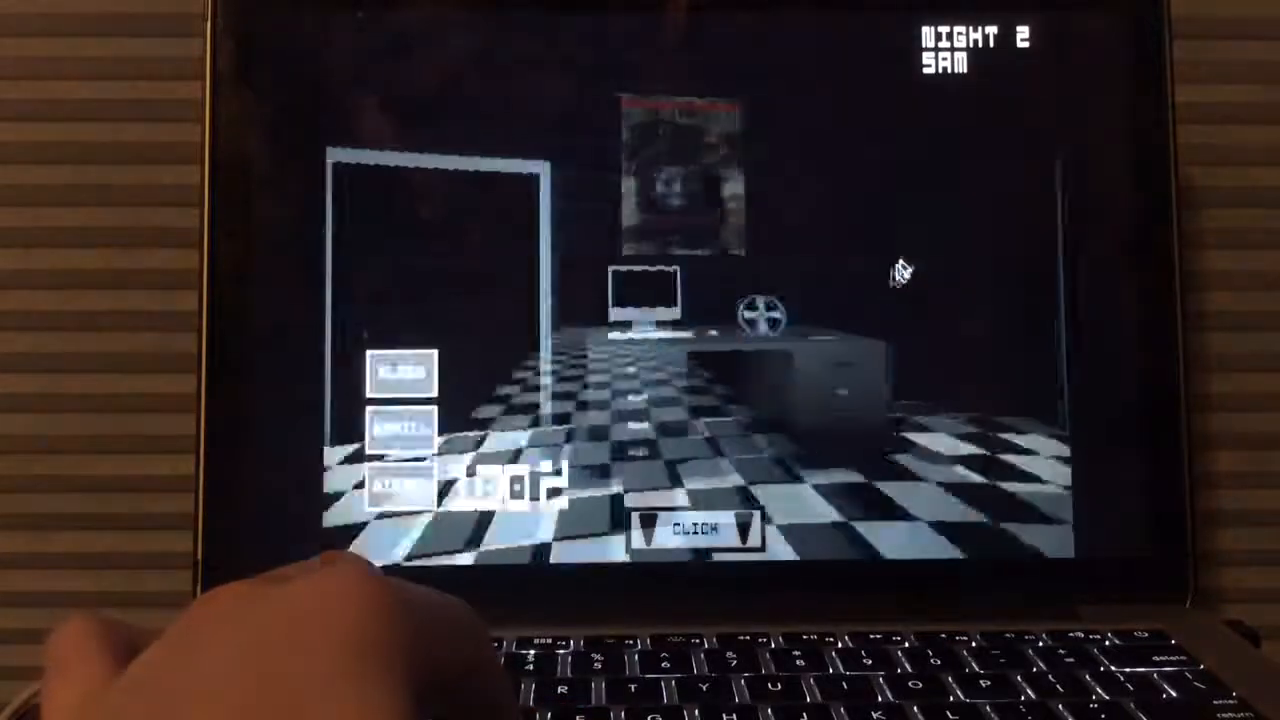
# Keep flipping the monitor to East Hallway until the yellow train shows in the office doorway
pyautogui.click(705, 540)
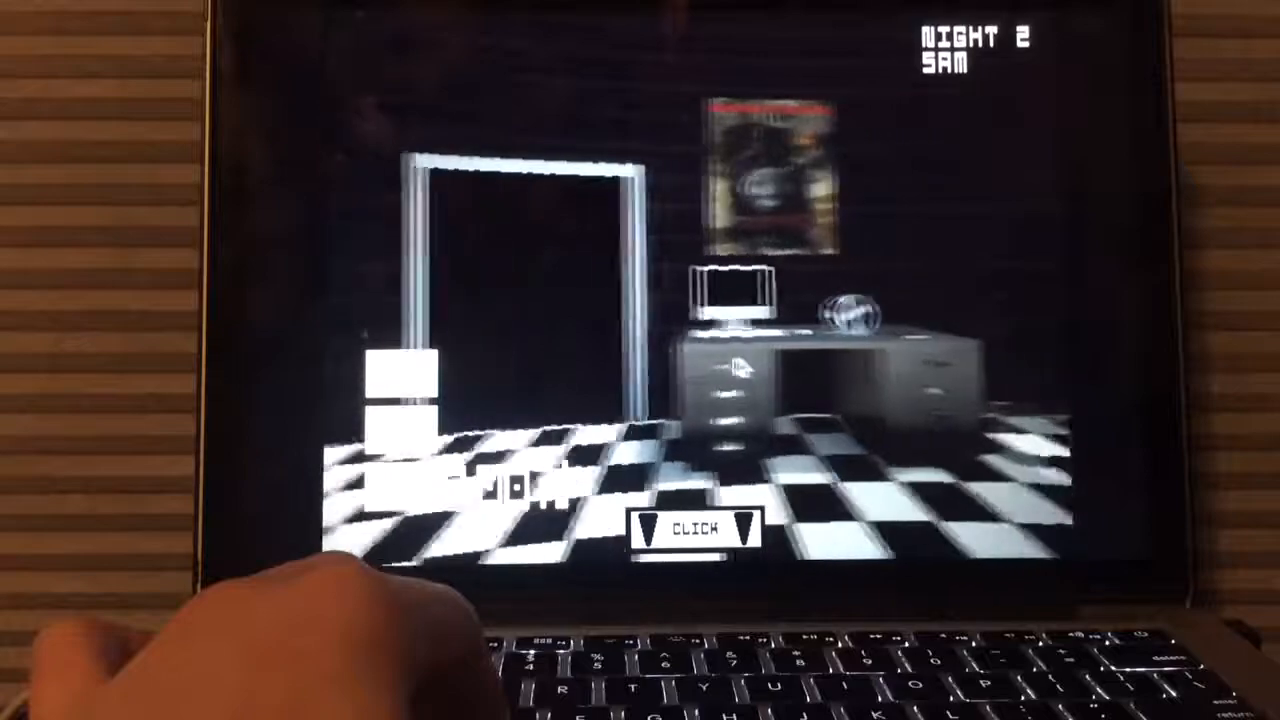
pyautogui.click(745, 530)
pyautogui.click(748, 532)
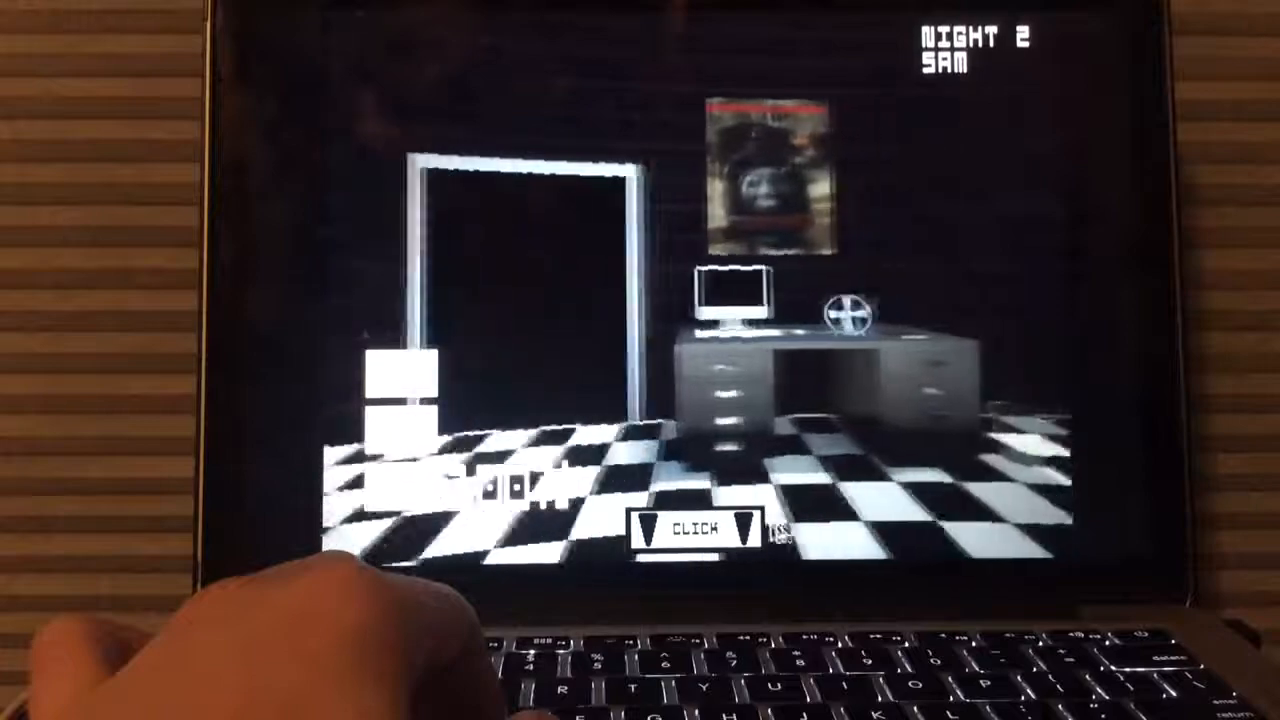
pyautogui.click(745, 530)
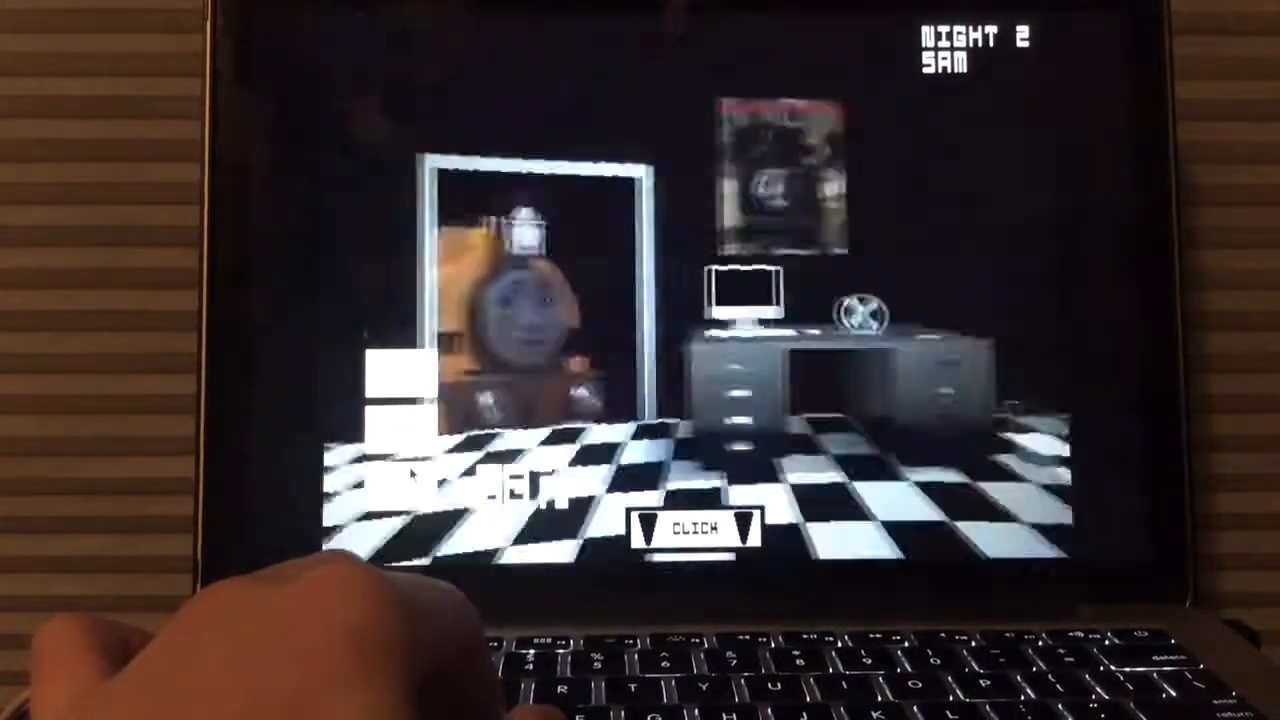